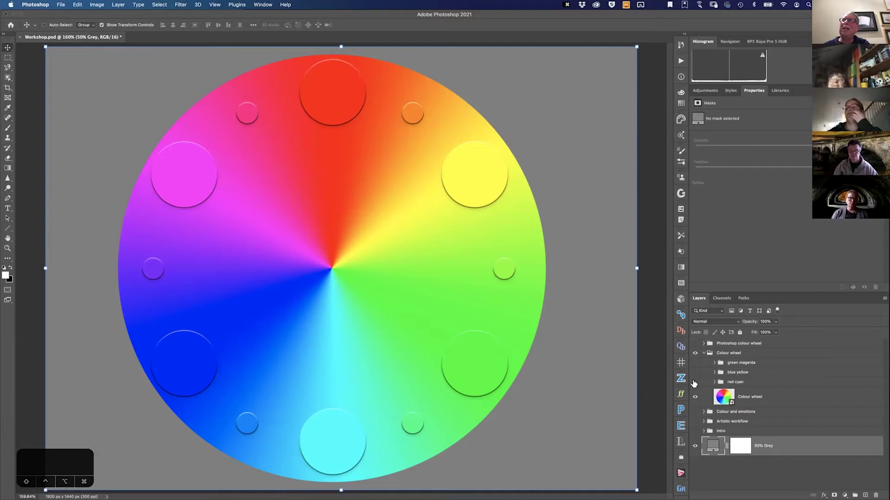
Step: Show the red cyan, blue yellow and green magenta label groups over the colour wheel
click(695, 383)
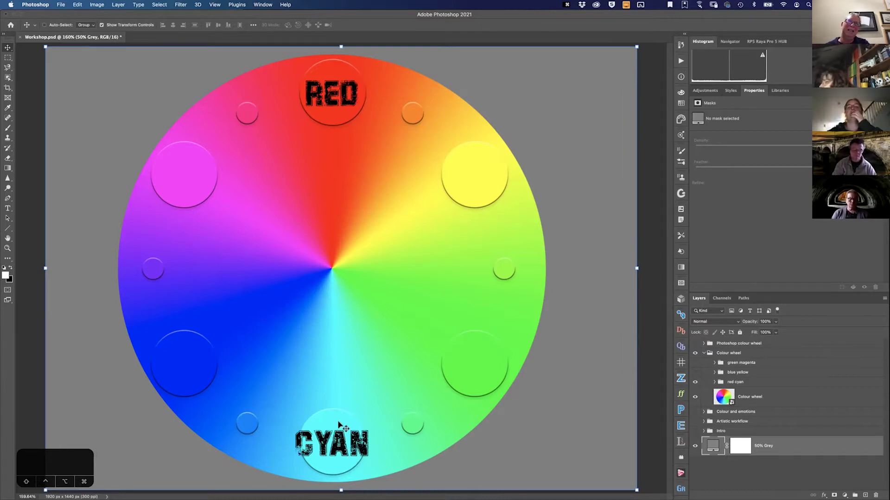
click(695, 373)
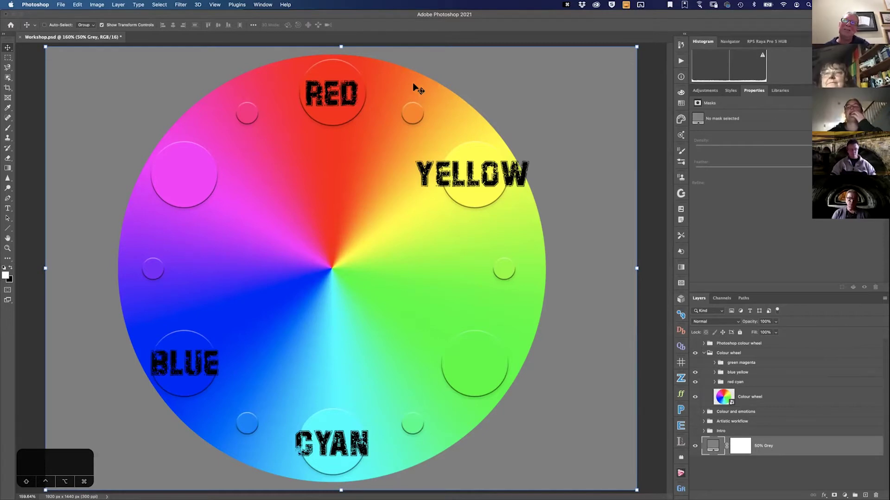
click(694, 363)
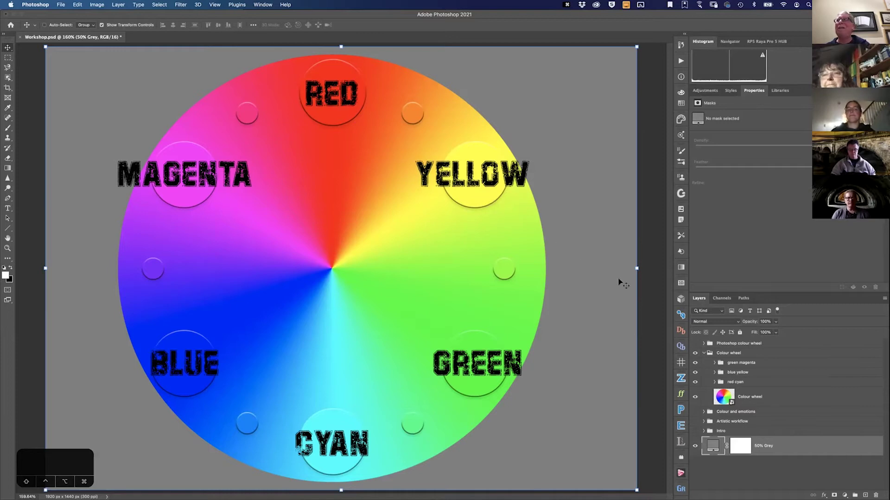
Step: Open the contents of the Colour wheel smart object and compare the wheel with and without the TINTS (White) layer
double_click(723, 397)
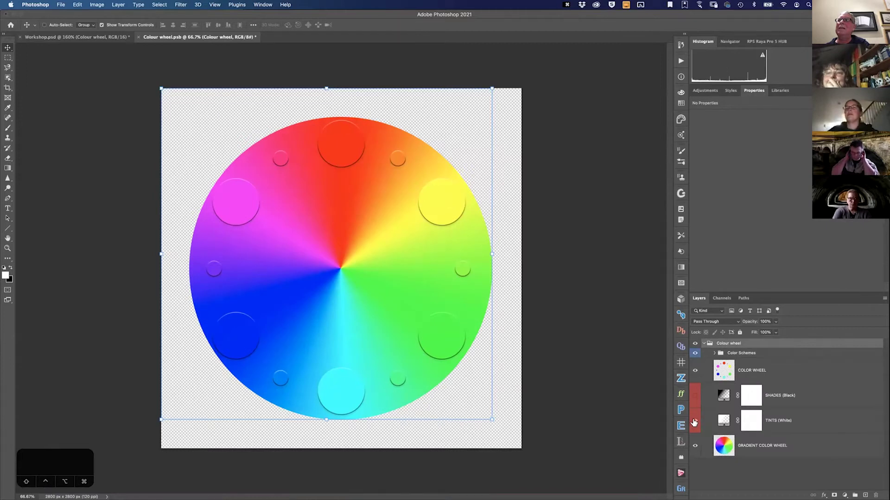
click(694, 421)
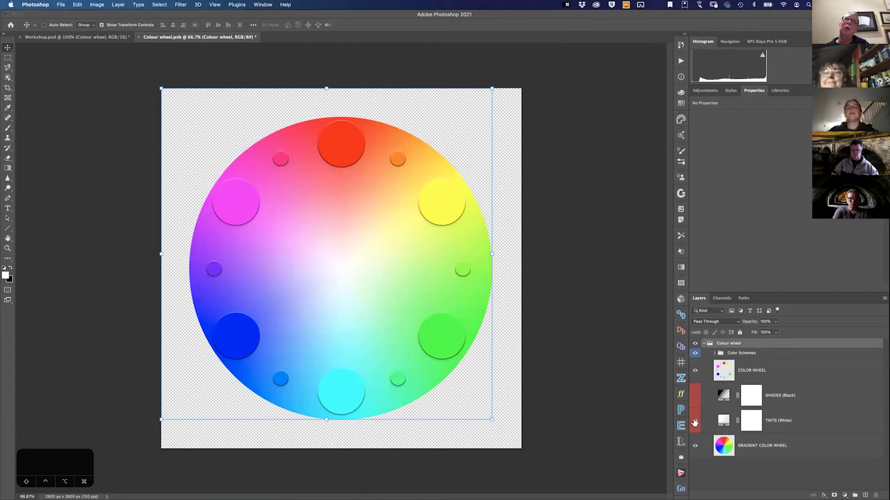
click(695, 422)
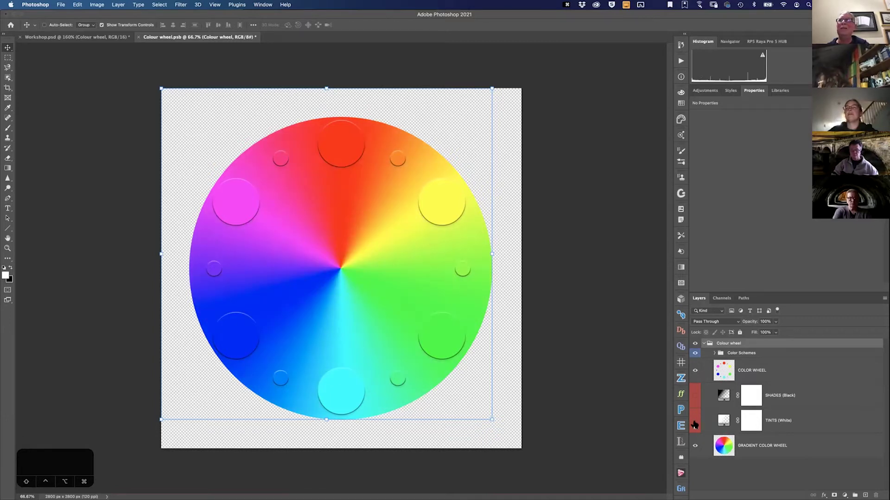
click(694, 422)
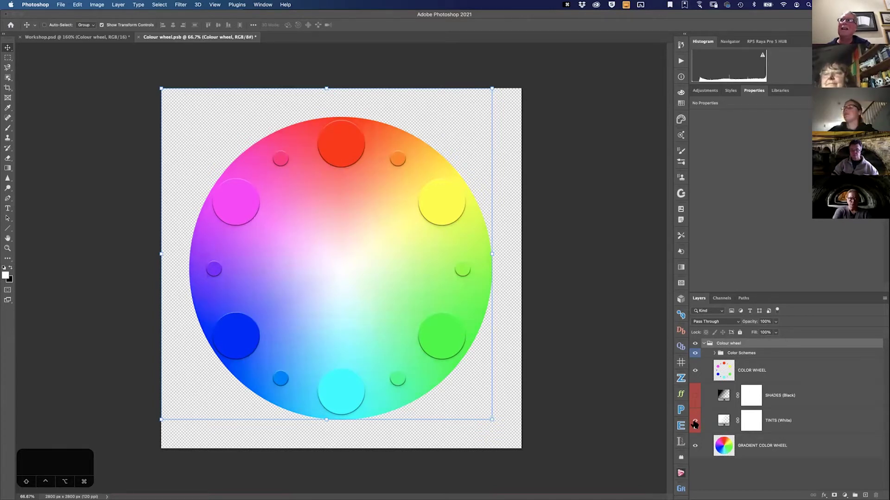
Step: Preview the SHADES (Black) layer on the wheel, and hide both the tints and shades layers
click(694, 395)
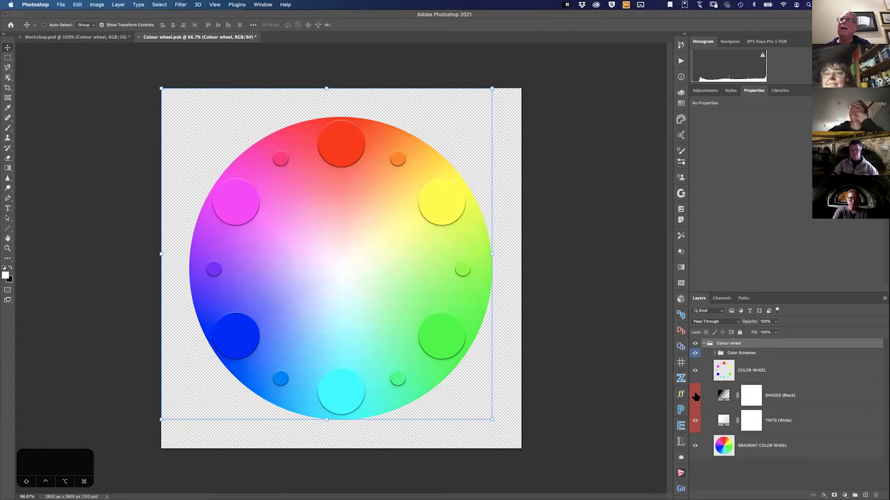
click(694, 422)
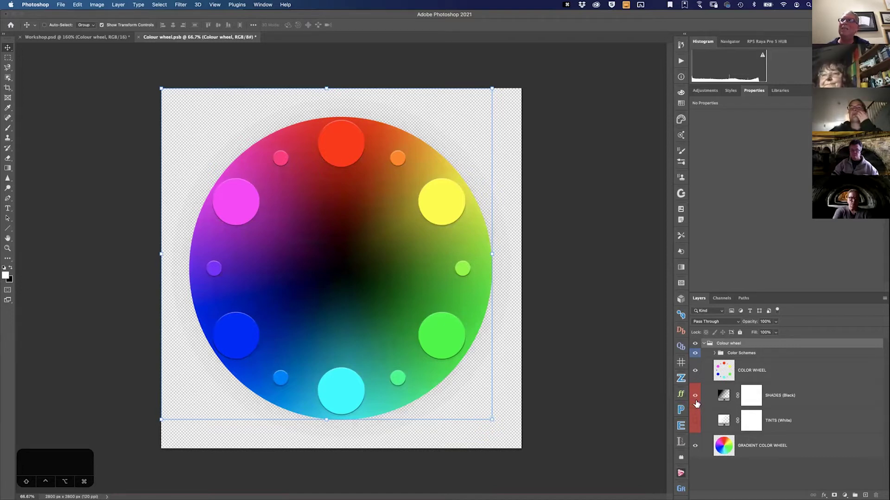
click(695, 396)
Step: Show the COMPLEMENT shape from the Color Schemes group, try rotating it about 82.5° and scaling it to about 77%, and undo the last moves
click(741, 373)
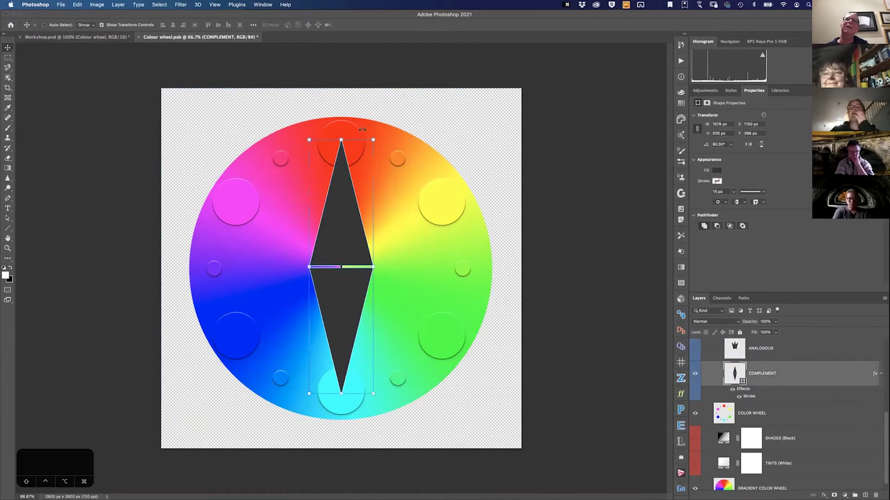
drag(377, 134, 410, 149)
drag(449, 329, 410, 269)
drag(335, 278, 362, 282)
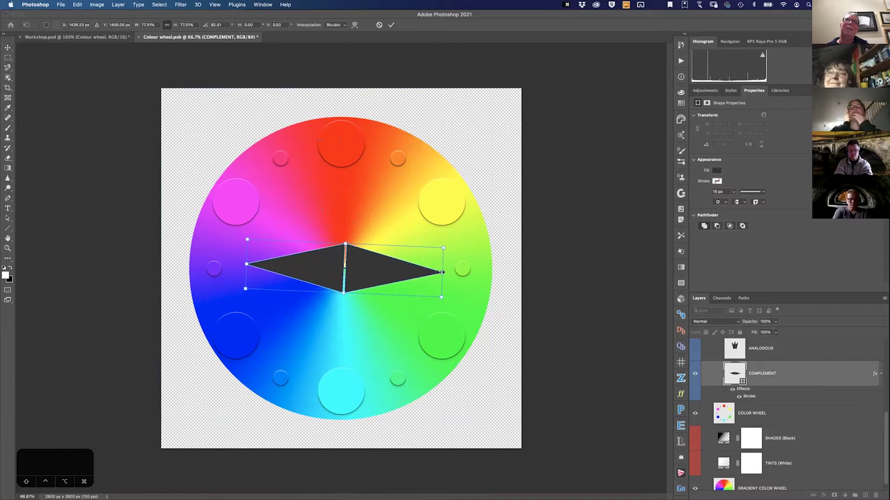
key(super+z)
key(super+z)
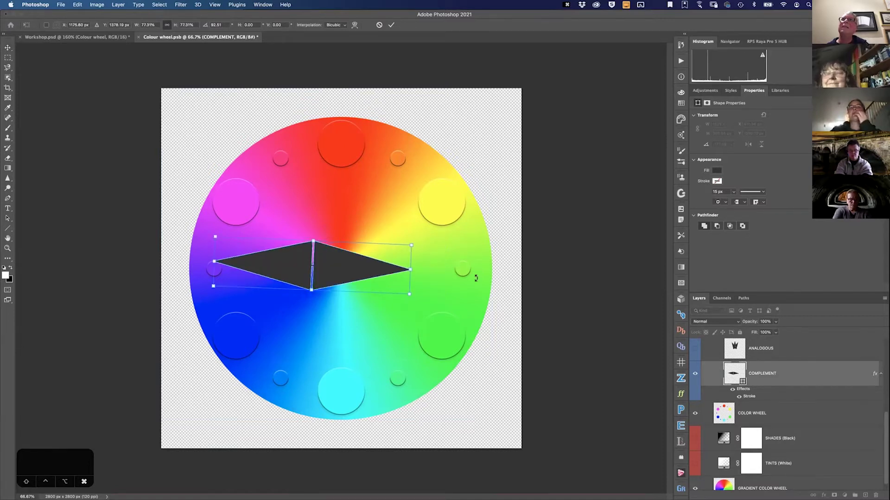
Step: Hide the COMPLEMENT shape and display the ANALOGOUS scheme on the colour wheel
click(694, 375)
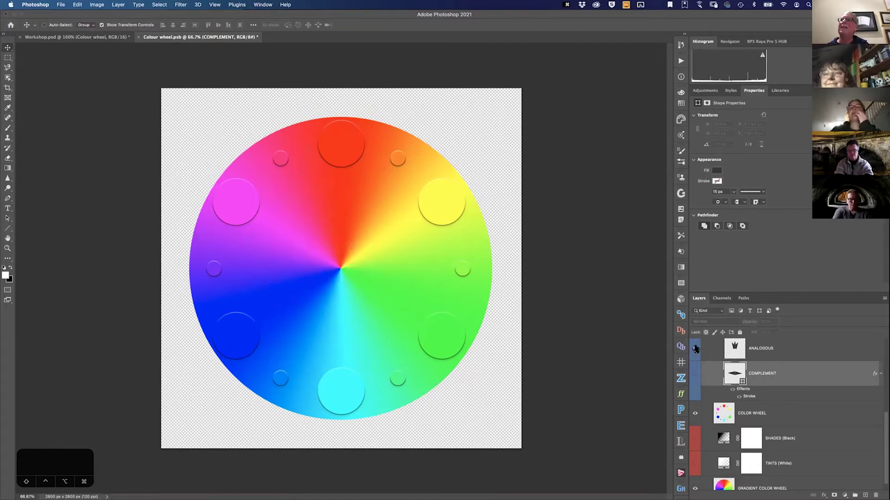
click(695, 349)
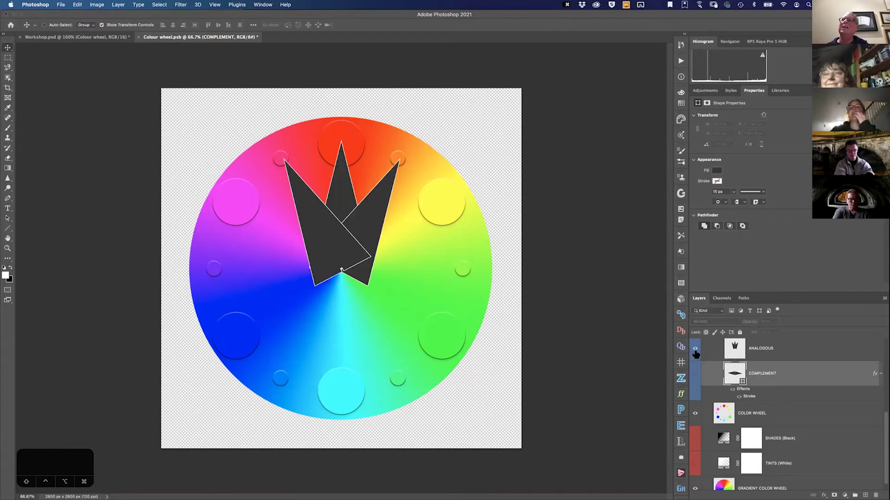
scroll(709, 389, up, 3)
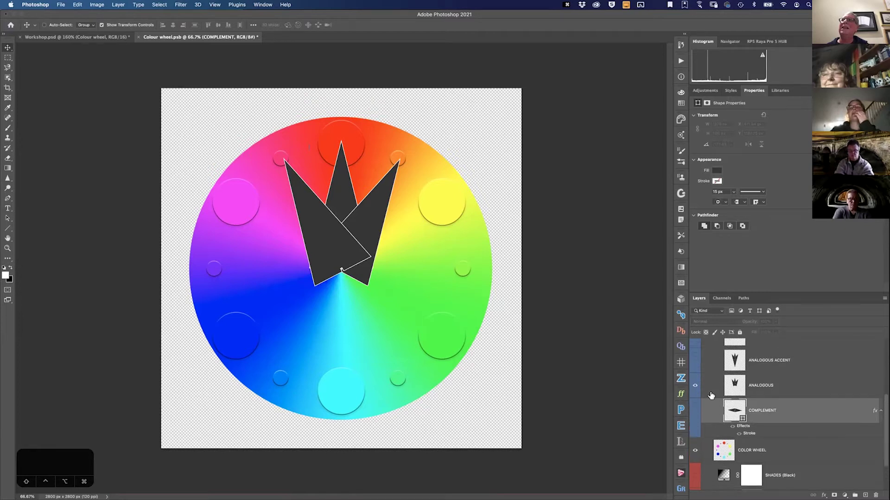
click(711, 395)
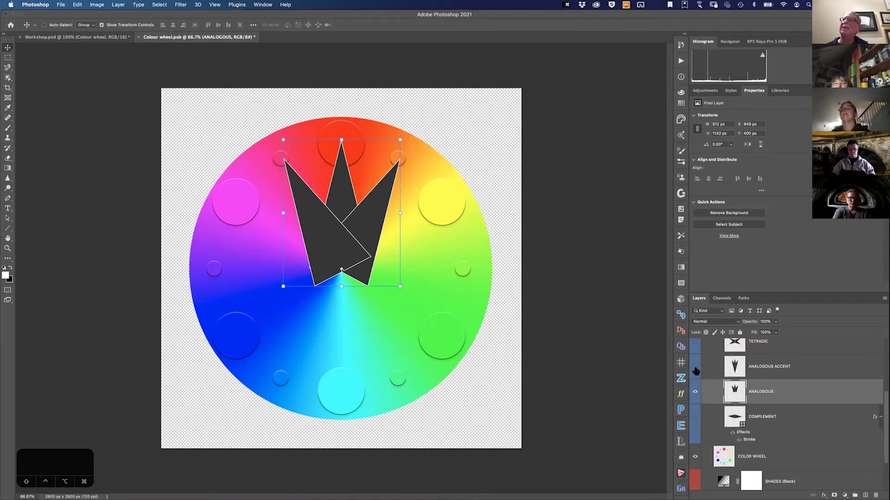
Step: Replace the ANALOGOUS overlay with ANALOGOUS ACCENT, and replace that with the TETRADIC scheme
click(694, 391)
click(696, 367)
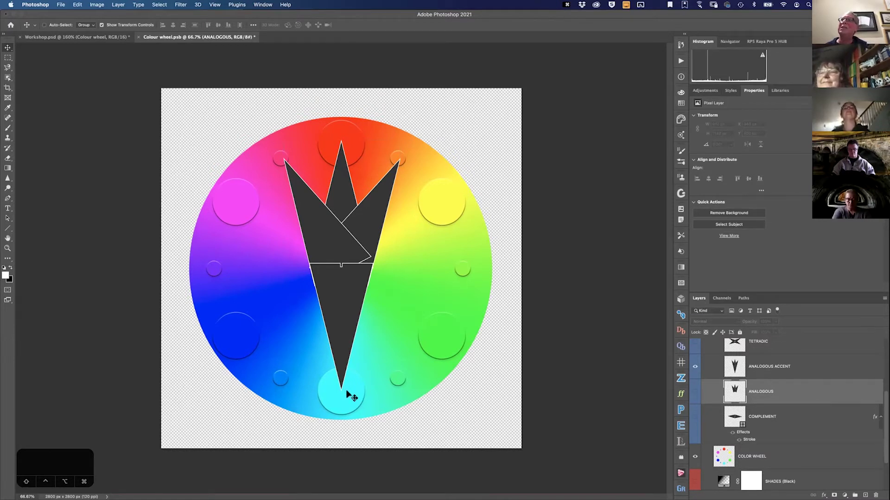
scroll(764, 394, up, 2)
click(695, 379)
click(694, 402)
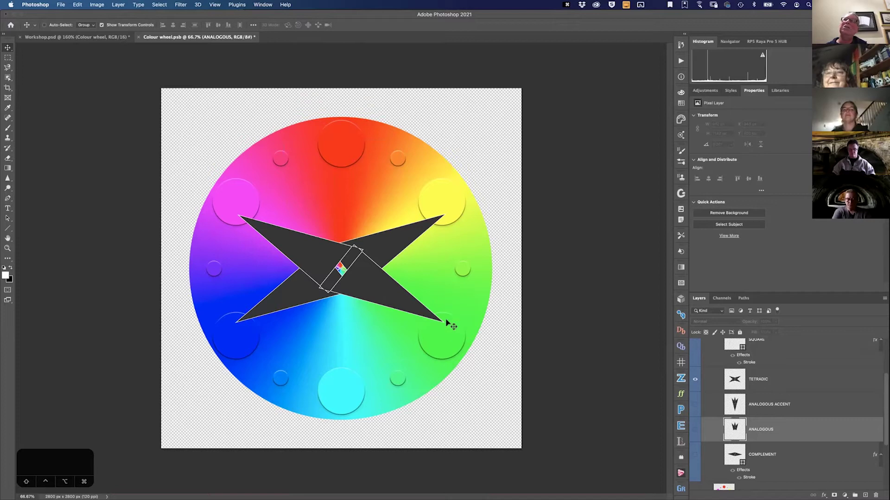
Step: Hide the TETRADIC scheme and display the SQUARE and TRIADIC outlines on the wheel
scroll(741, 398, up, 3)
click(695, 426)
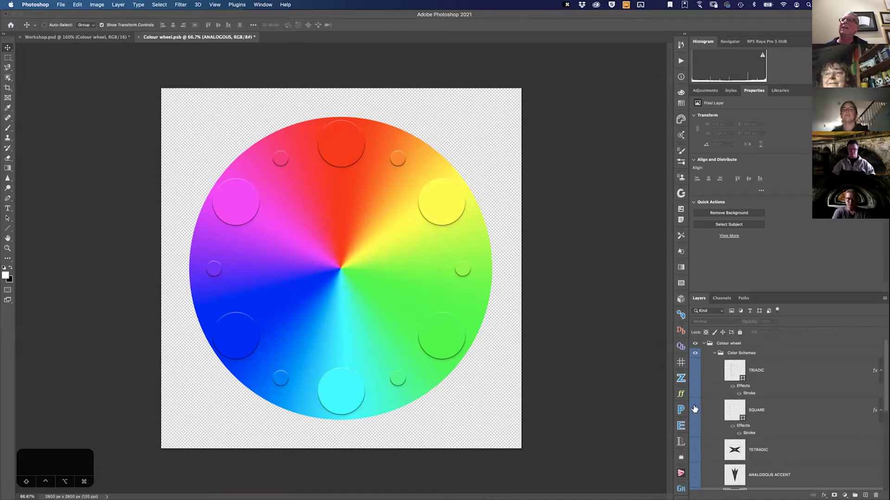
click(696, 409)
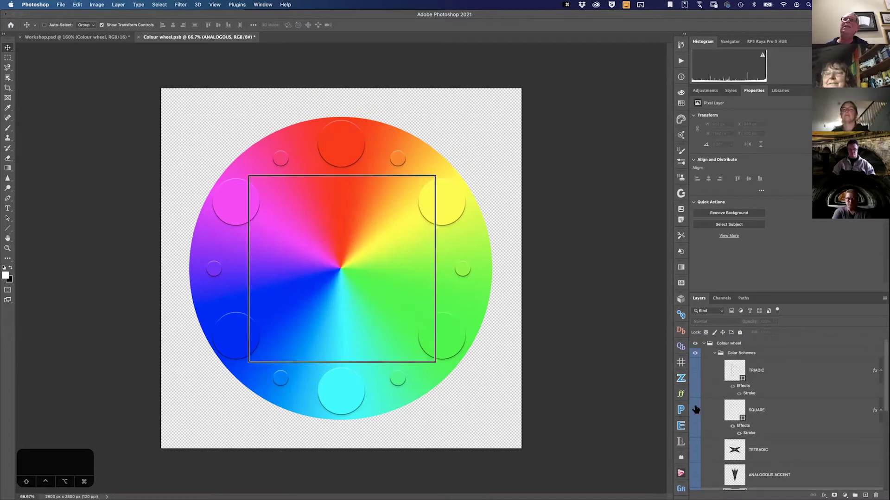
click(695, 371)
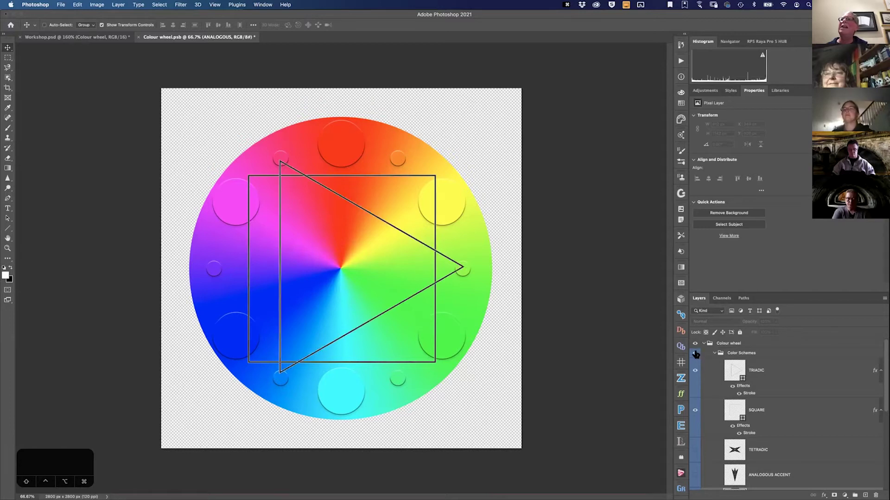
Step: Collapse and hide the Color Schemes group, and close the Colour wheel document without saving its changes
click(712, 353)
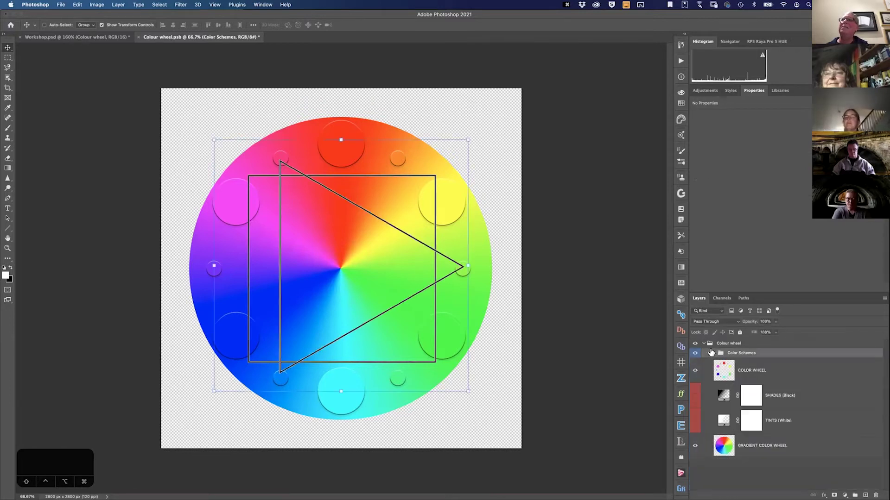
click(695, 353)
click(695, 353)
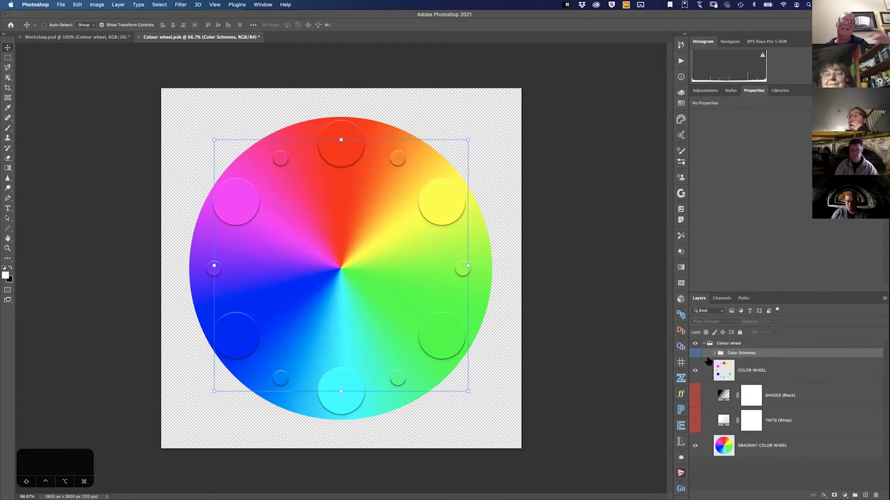
click(138, 37)
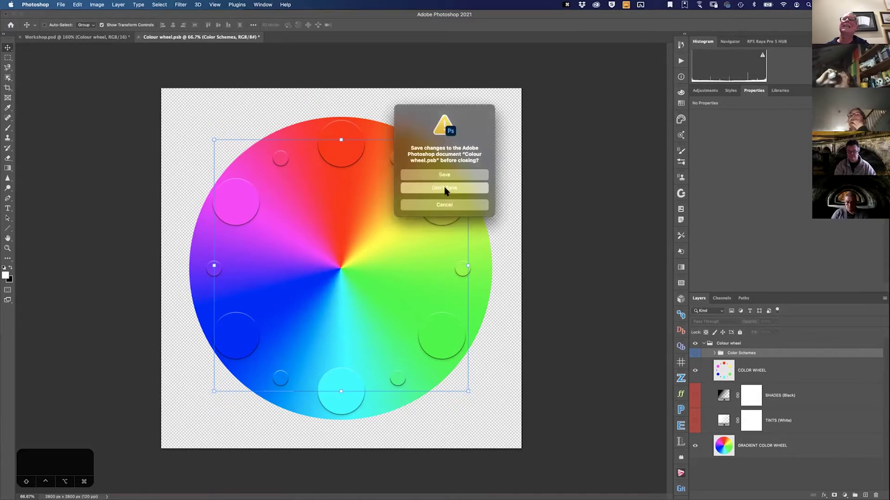
click(444, 188)
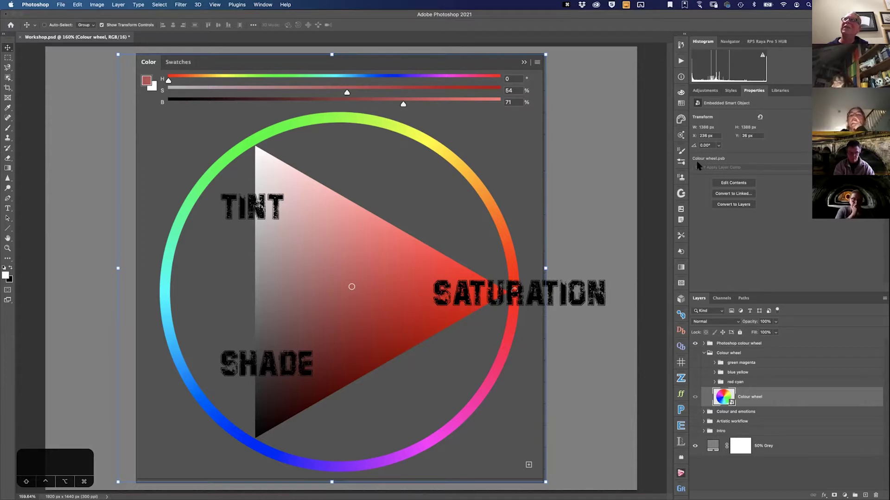
Step: Open the live Color picker beside the Photoshop colour wheel illustration and enlarge it
click(681, 103)
click(592, 90)
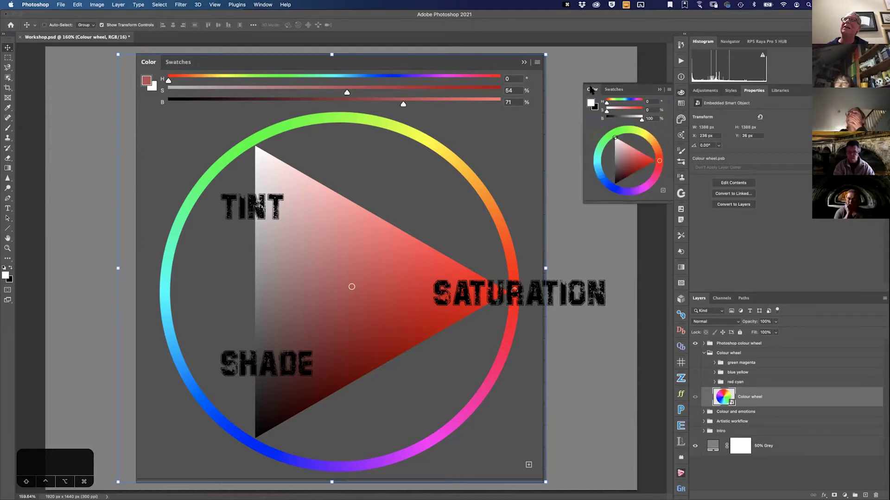
drag(581, 203, 398, 345)
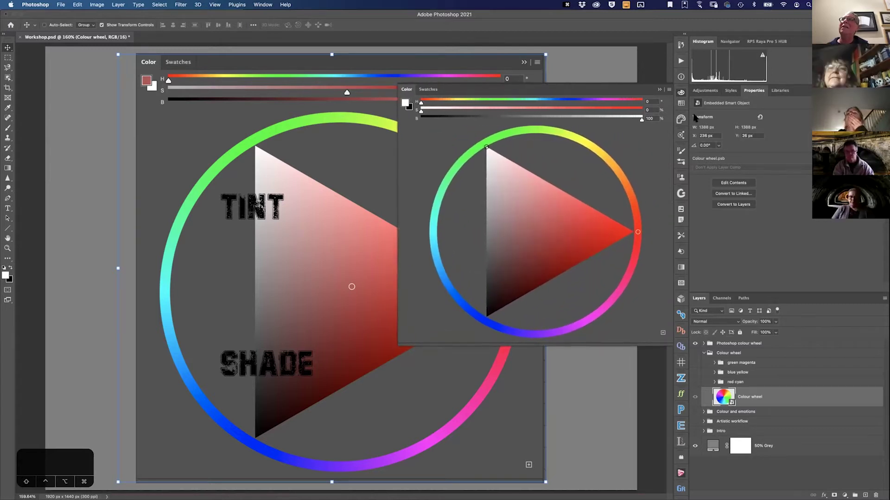
Step: Preview the Color picker as a Hue Cube and a Brightness Cube, and return it to the Color Wheel
click(668, 89)
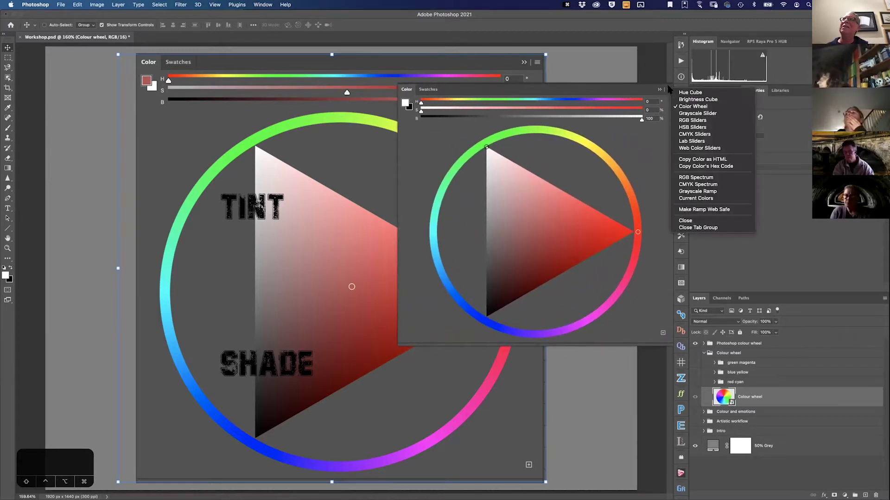
click(690, 93)
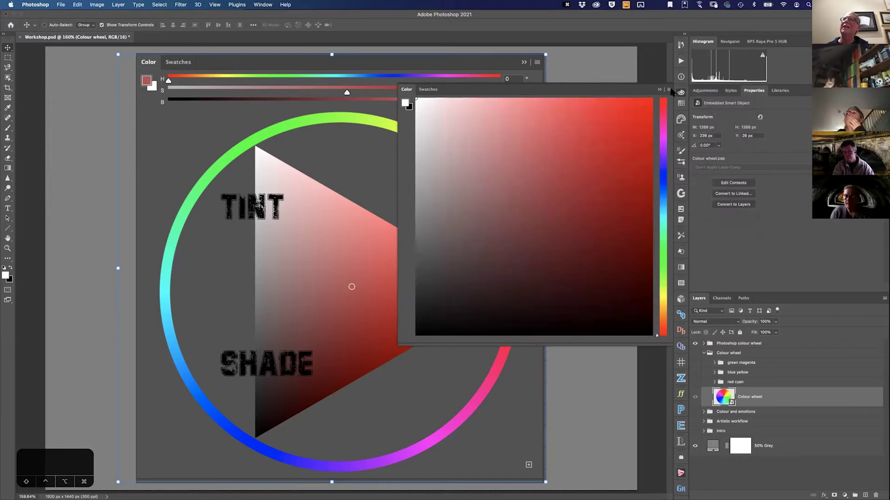
click(669, 91)
click(692, 100)
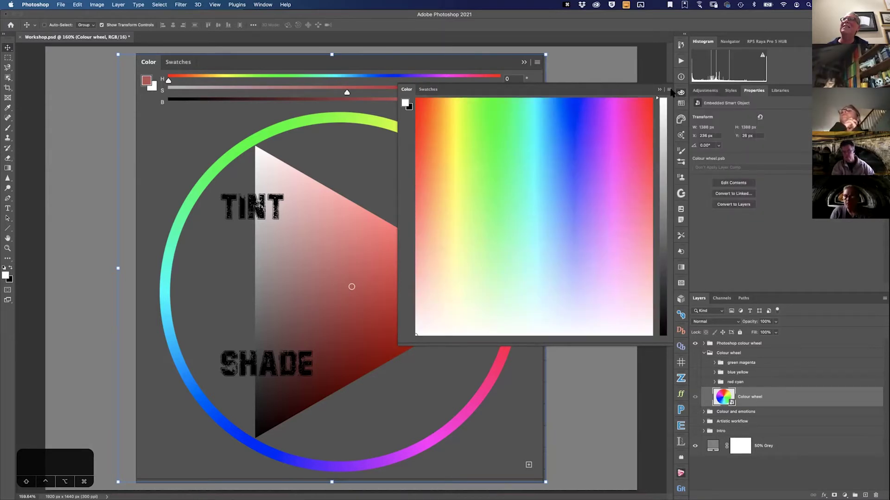
click(669, 91)
click(682, 107)
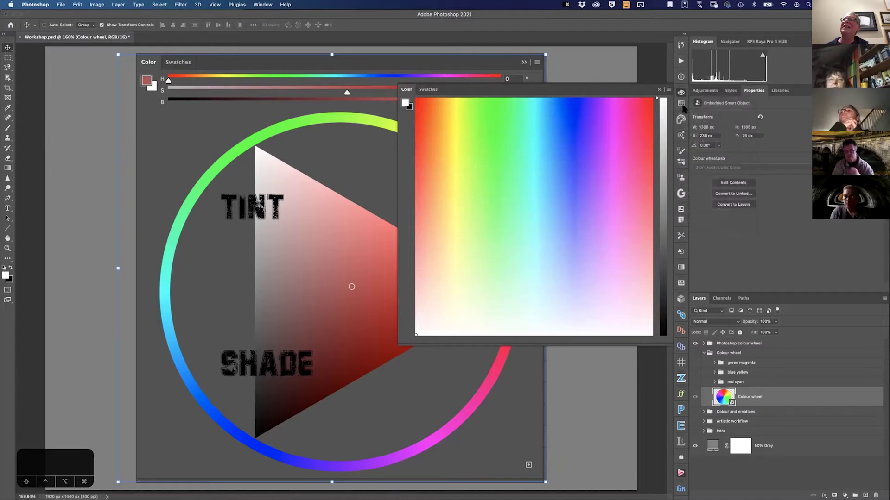
Step: Switch the Color picker display to the Grayscale Slider, and change it to RGB Sliders
click(669, 90)
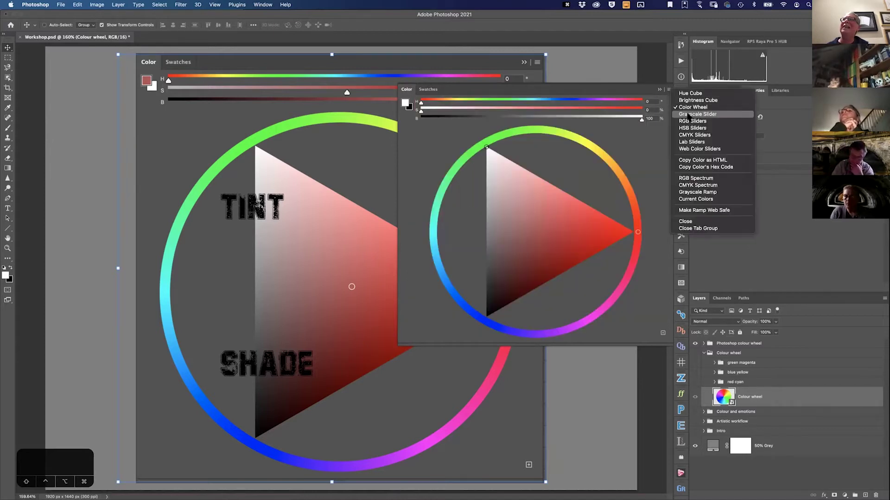
click(689, 114)
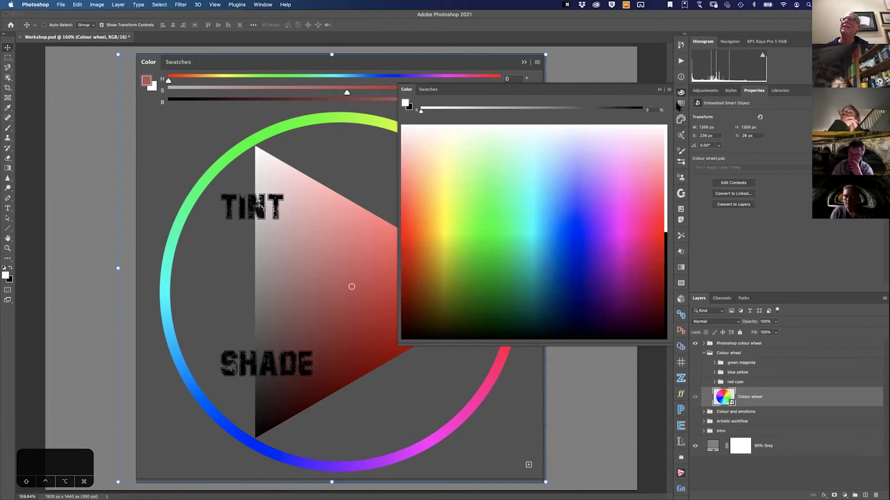
click(669, 90)
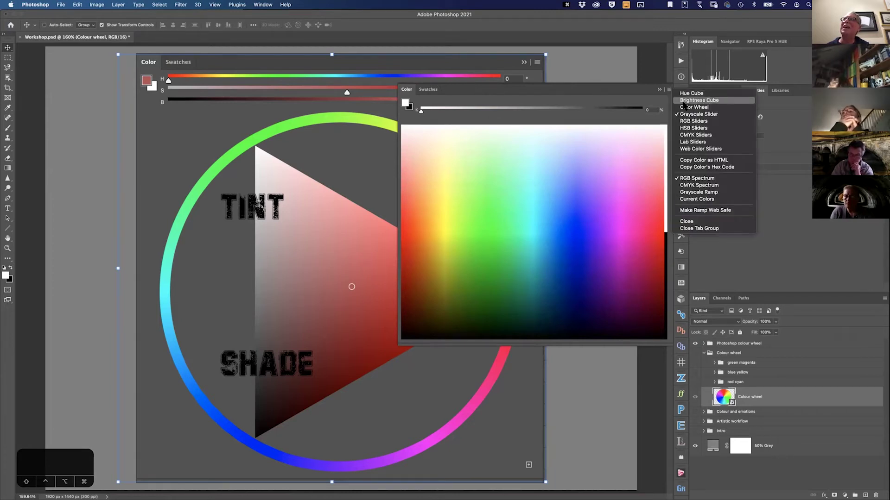
click(682, 121)
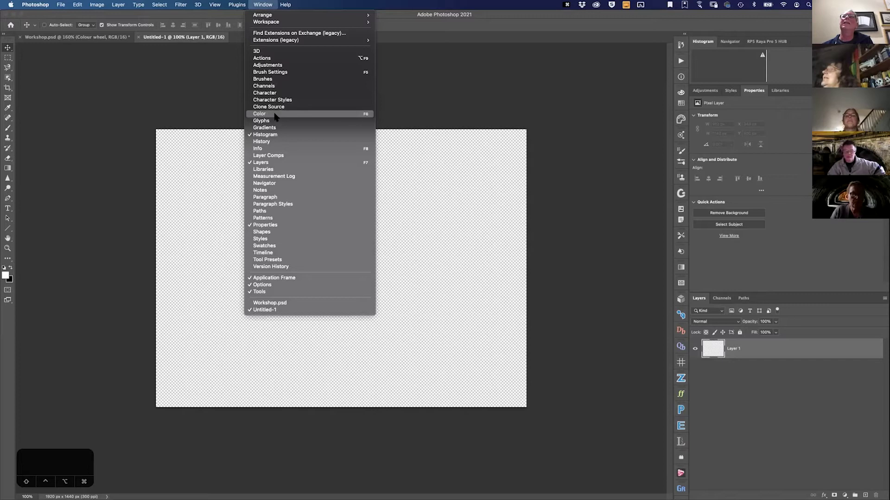
Step: Show the Color panel for the blank document and open its display options
click(276, 114)
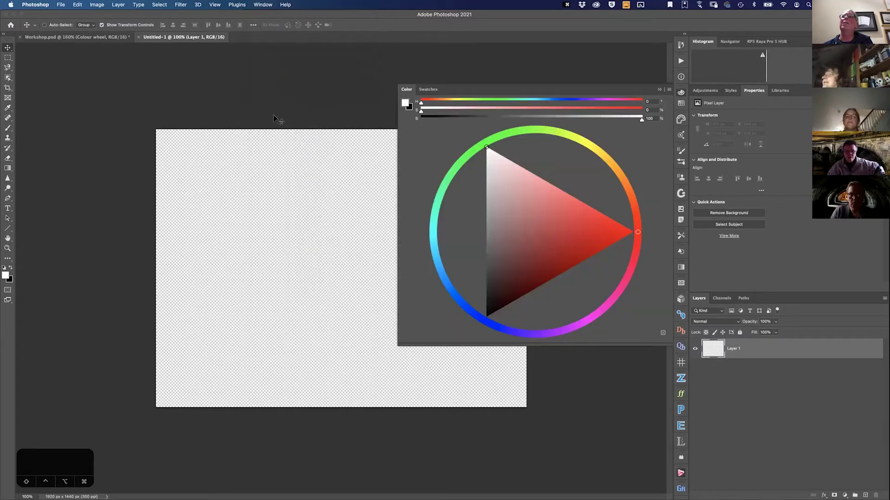
click(669, 89)
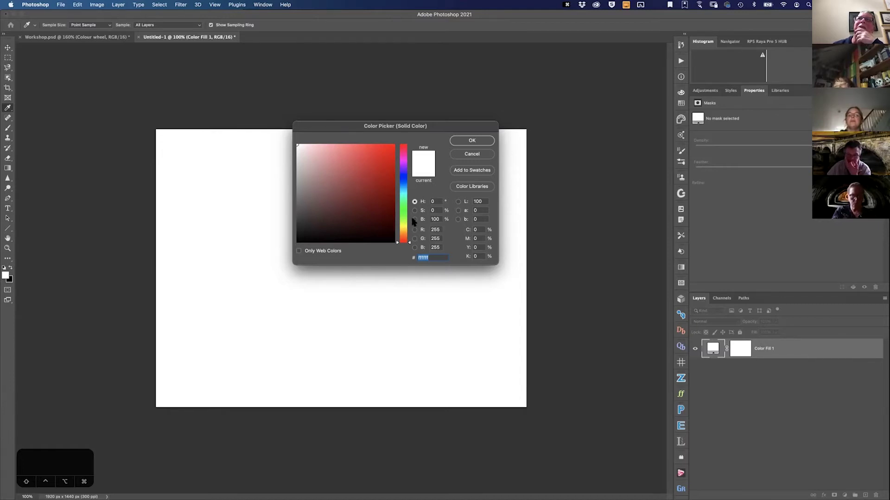
Step: Choose blue for the Solid Color fill, raise its saturation to 100% in Saturation mode, and shift the hue to 236°
drag(407, 242, 410, 179)
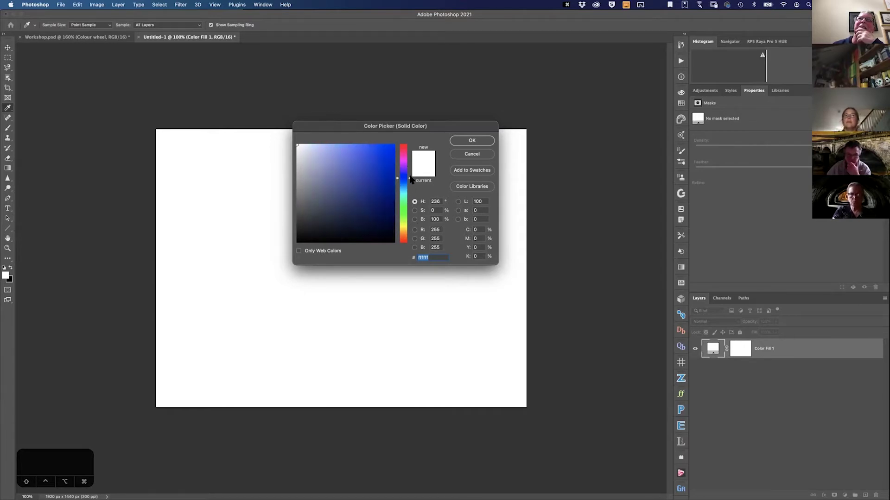
click(414, 211)
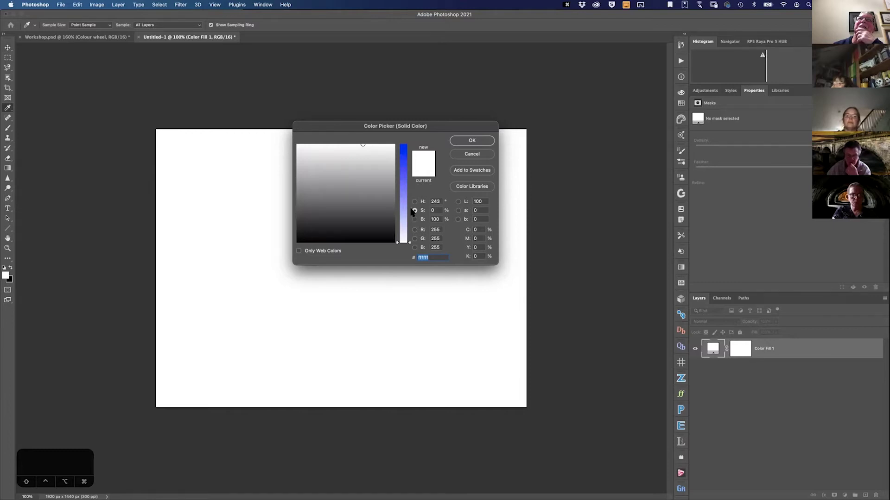
drag(406, 241, 412, 144)
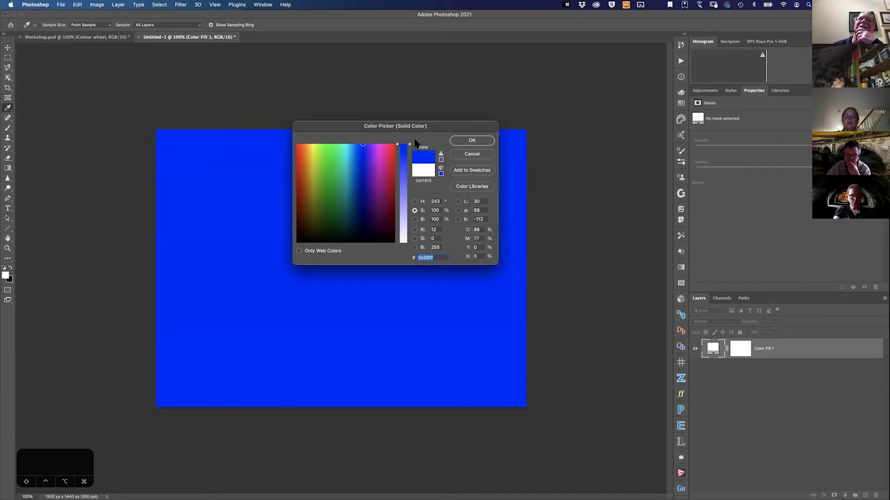
mouse_move(415, 145)
mouse_down()
mouse_move(410, 195)
mouse_move(416, 133)
mouse_up()
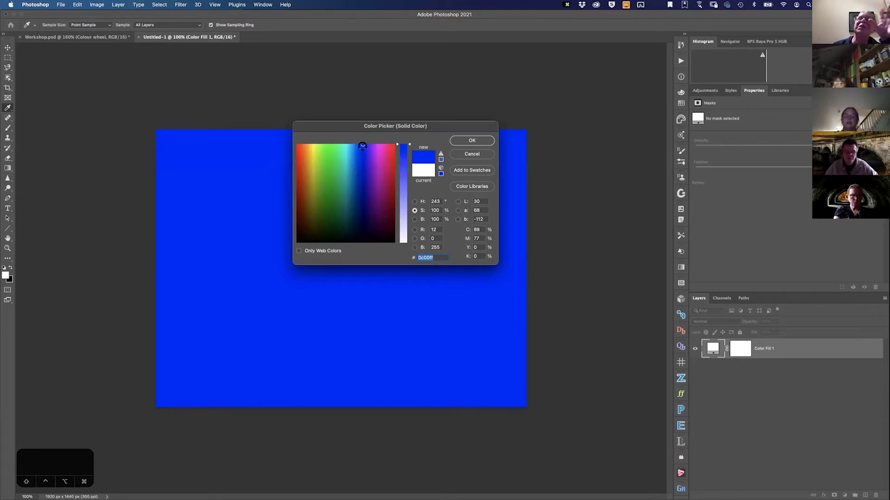
mouse_move(363, 144)
mouse_down()
mouse_move(346, 141)
mouse_move(358, 155)
mouse_move(360, 218)
mouse_move(353, 137)
mouse_up()
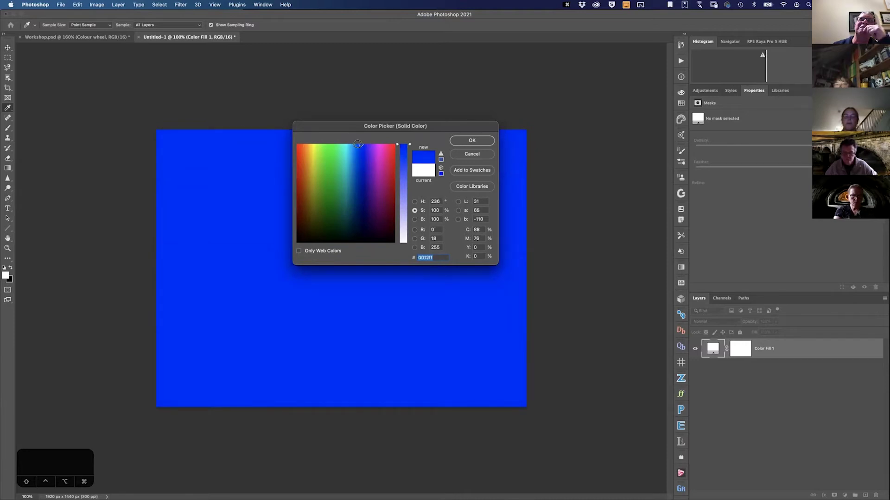
Step: In Brightness mode, lower the fill's brightness to 0%, restore it to 100%, and fine-tune the blue hue to 244°
click(413, 219)
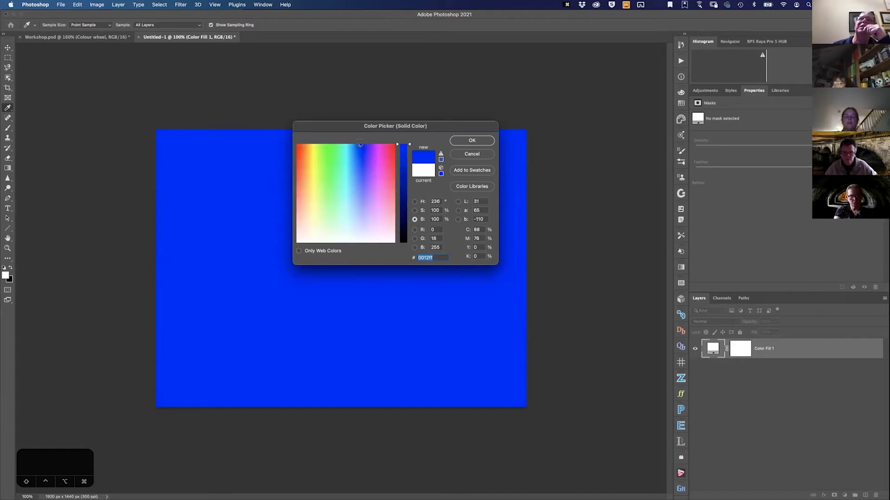
mouse_move(359, 144)
mouse_down()
mouse_move(352, 144)
mouse_move(364, 143)
mouse_up()
drag(409, 155, 403, 261)
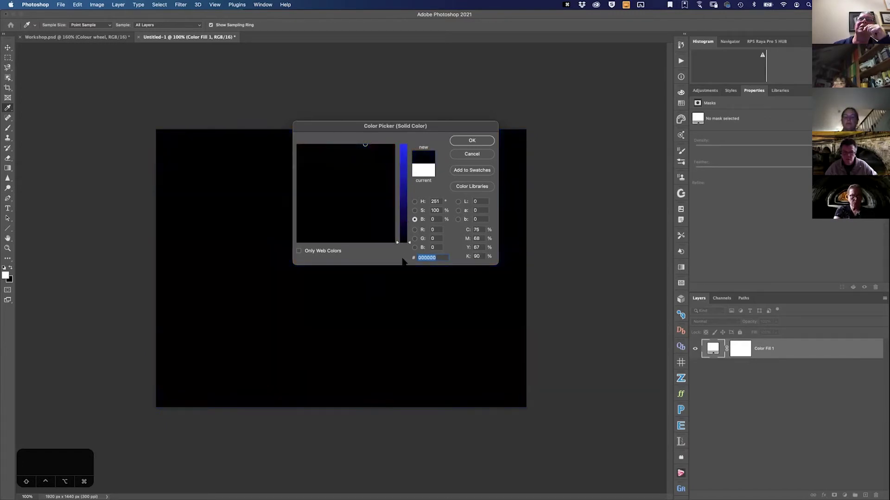
click(399, 143)
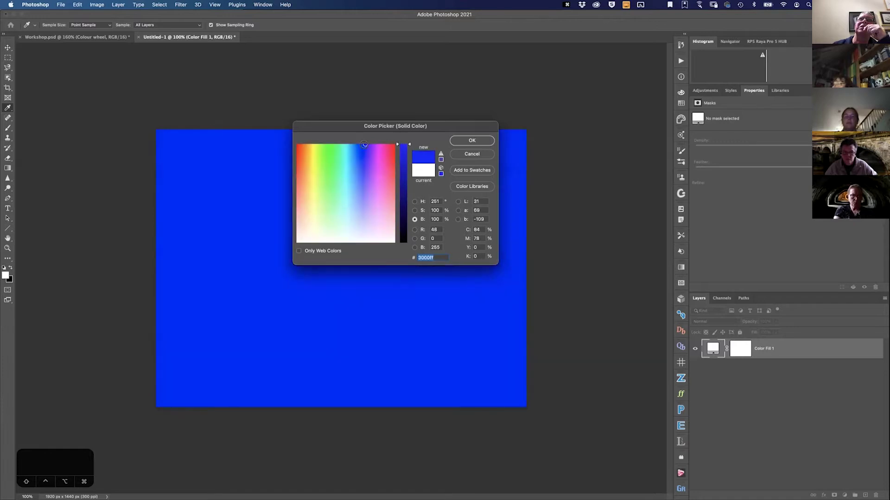
mouse_move(364, 145)
mouse_down()
mouse_move(347, 143)
mouse_move(363, 139)
mouse_up()
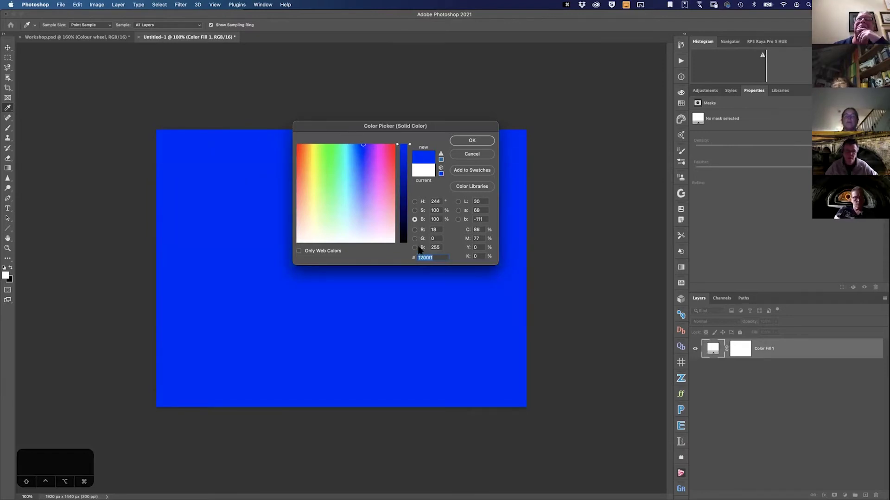
Step: Switch the Color Picker to the RGB Blue channel and reduce the blue value to 0
click(414, 247)
click(409, 147)
drag(409, 147, 411, 247)
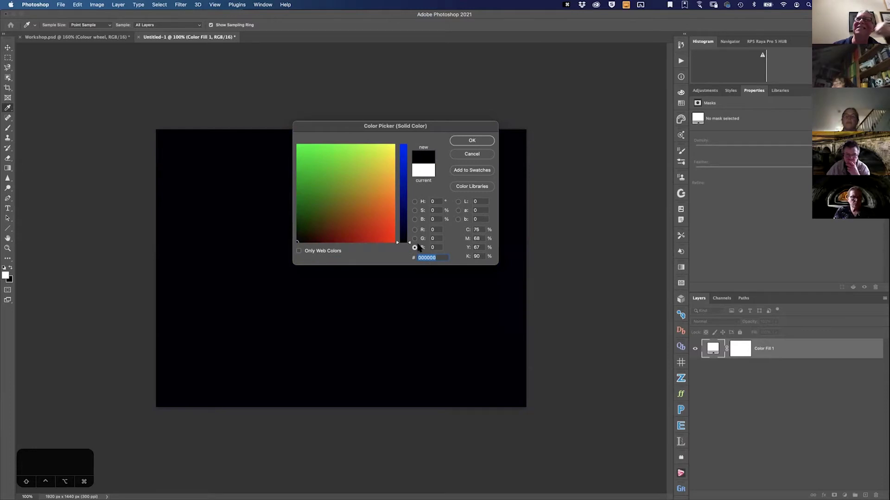
Step: Return the fill to full-brightness blue with hue 251°, and compare the picker's Hue, Saturation and Brightness modes
click(414, 219)
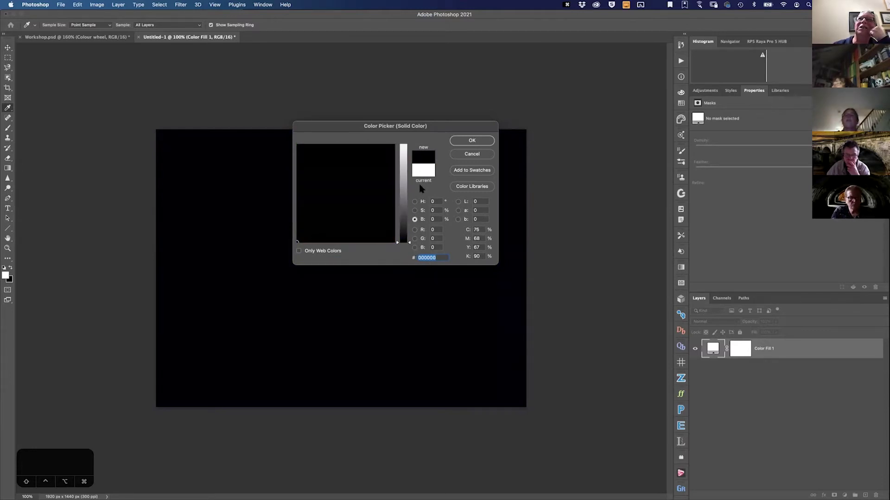
drag(407, 241, 406, 174)
click(415, 202)
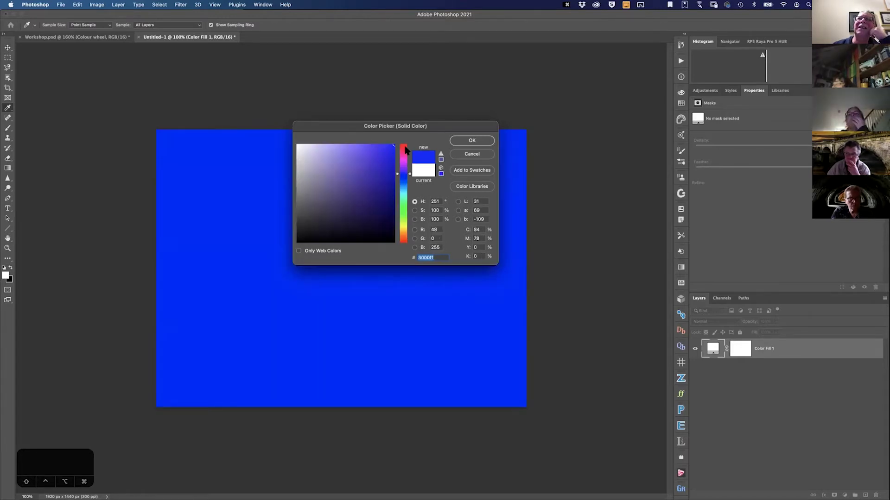
click(414, 210)
click(415, 219)
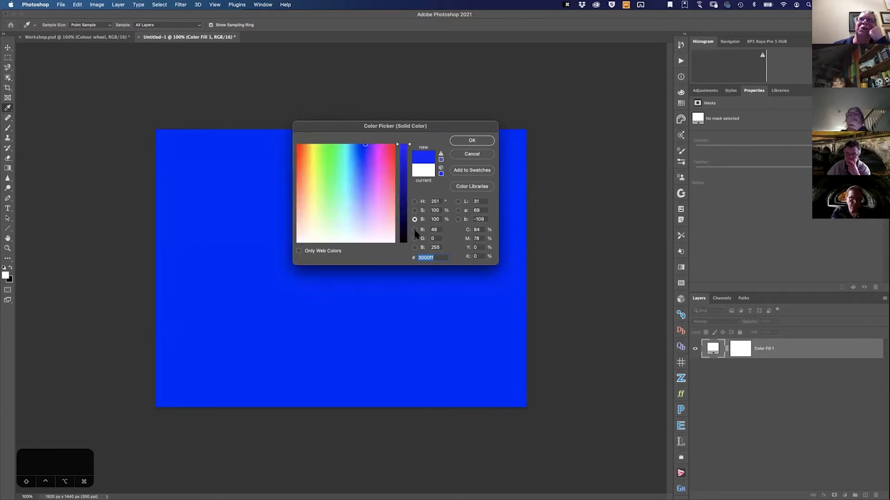
Step: Set the fill's hue to 250° in Hue mode, and keep saturation and brightness at 100% using their own modes
click(414, 201)
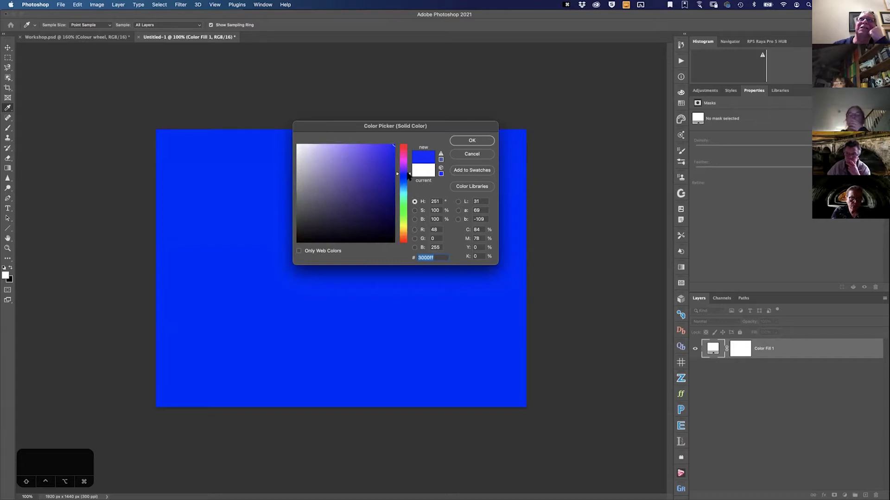
click(392, 143)
mouse_move(392, 143)
mouse_down()
mouse_move(355, 130)
mouse_move(397, 140)
mouse_up()
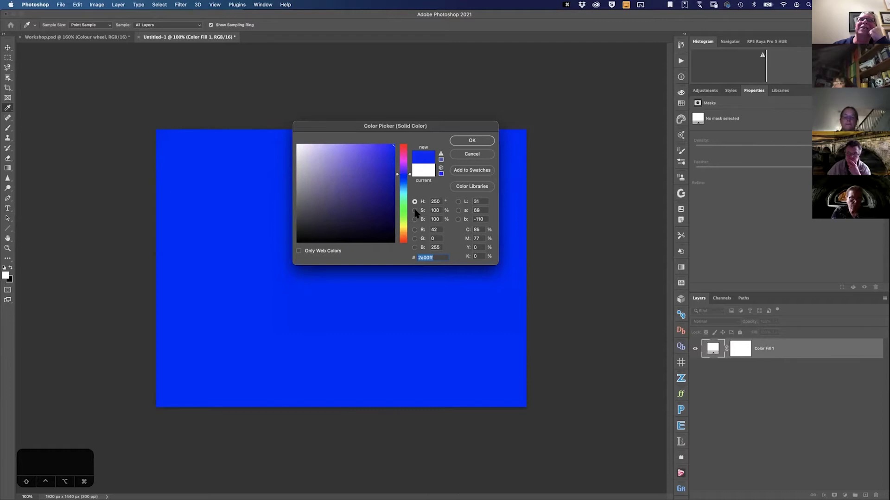
click(414, 210)
drag(408, 161, 403, 135)
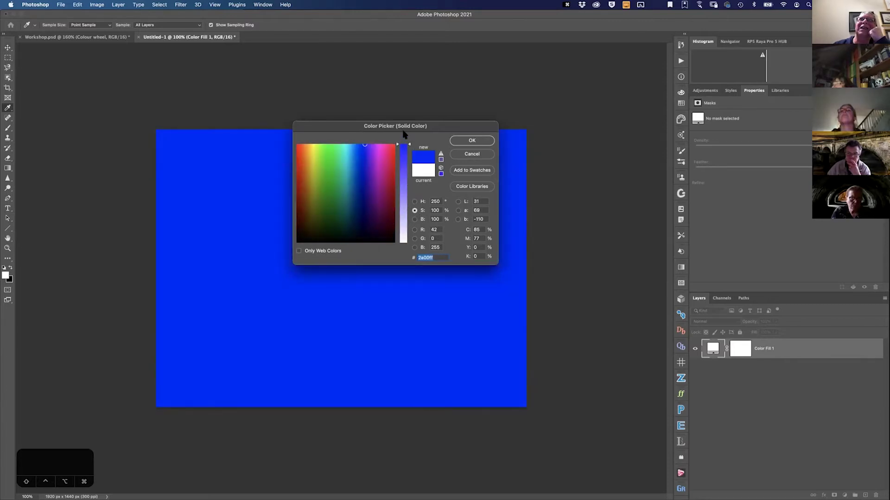
click(415, 219)
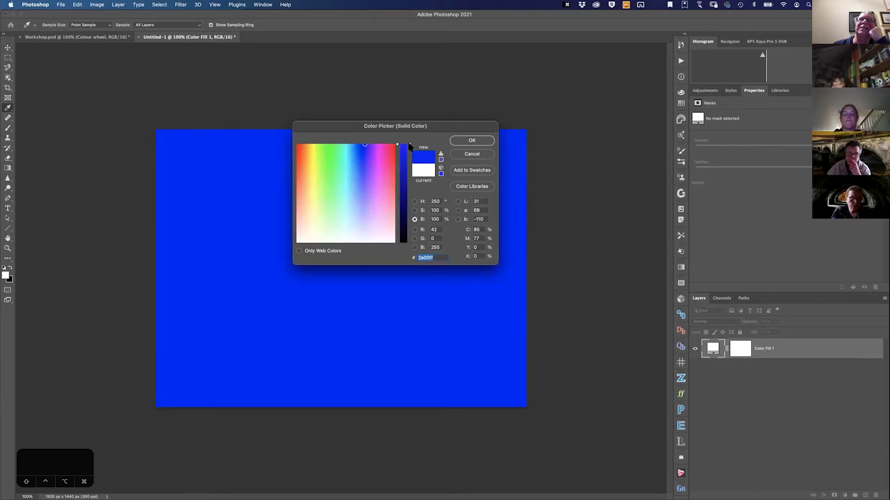
mouse_move(410, 146)
mouse_down()
mouse_move(403, 206)
mouse_move(406, 136)
mouse_up()
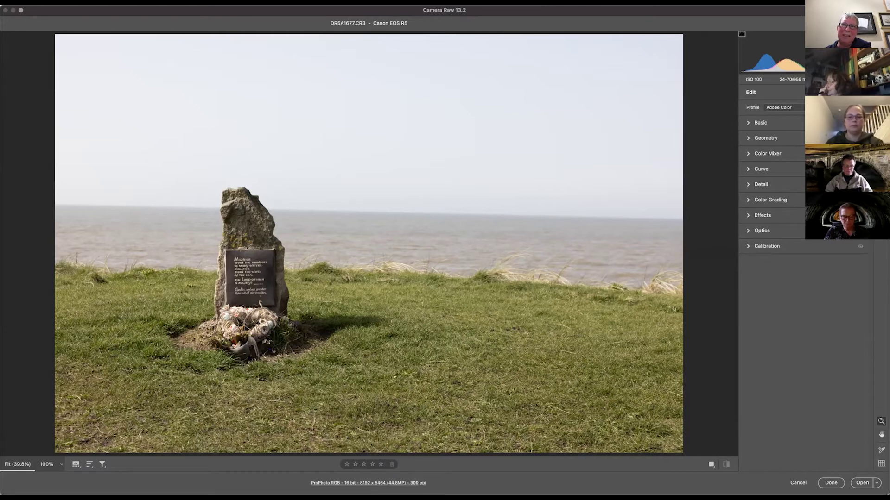
Step: Open the Camera Raw workflow preferences, review the colour space and bit depth choices, and keep ProPhoto RGB and 16 Bits/Channel
click(368, 483)
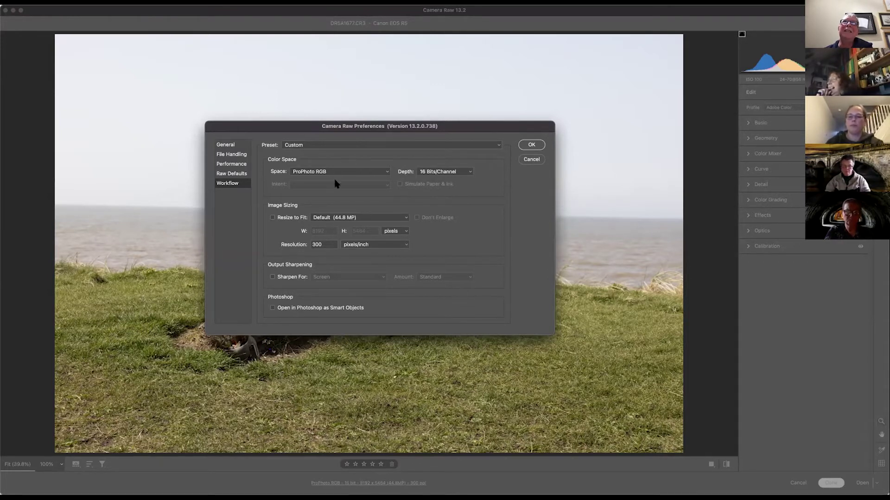
click(387, 172)
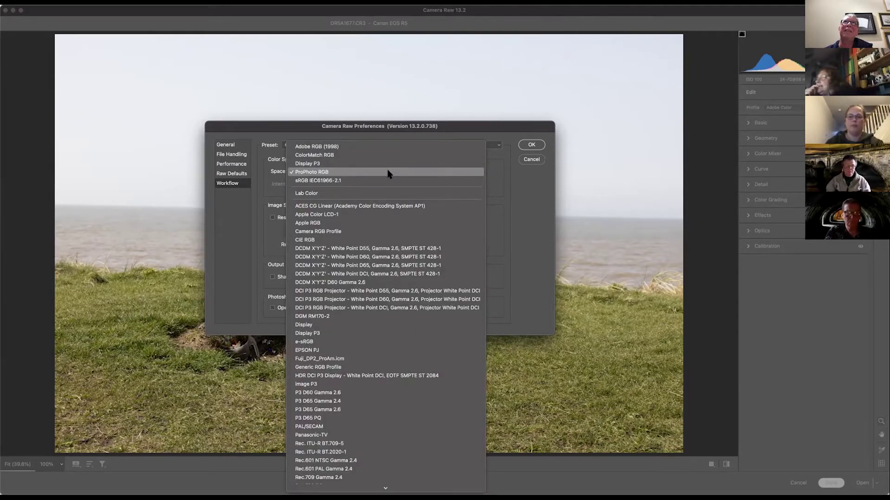
click(387, 173)
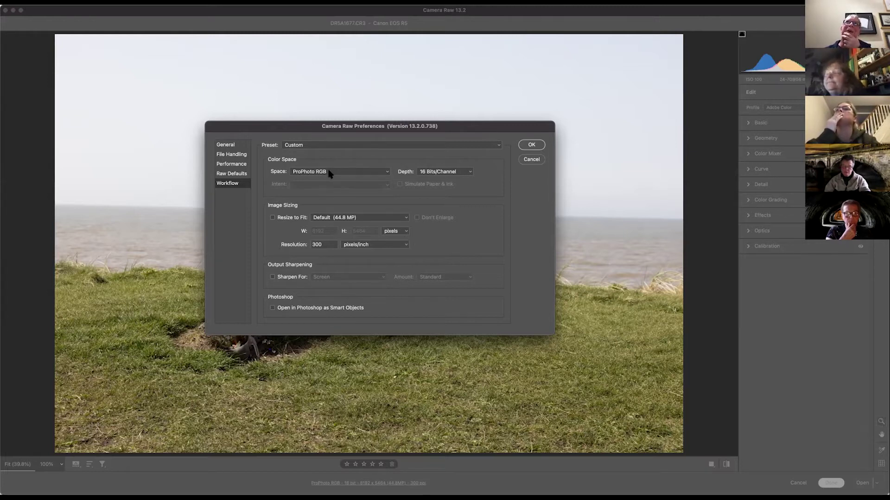
click(455, 172)
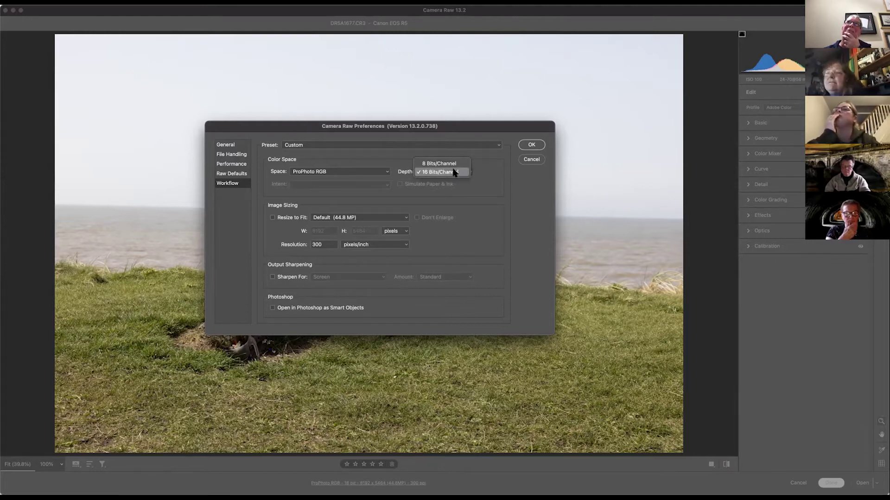
click(455, 173)
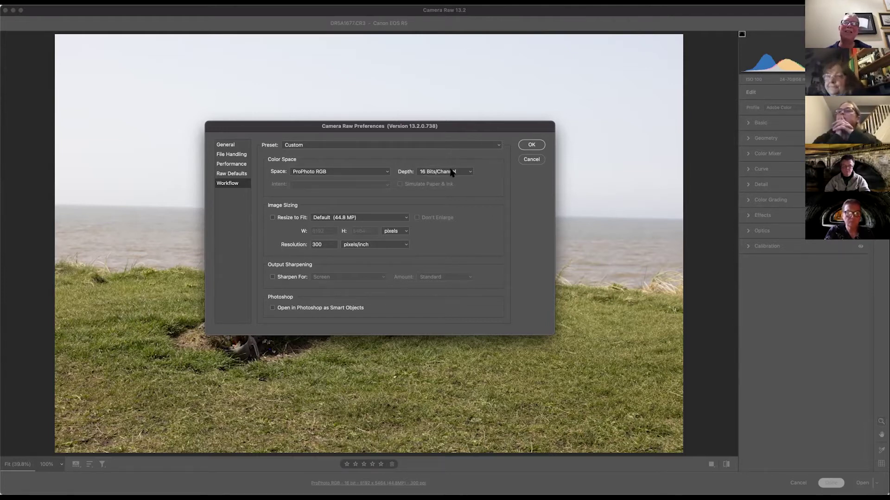
Step: Keep the resolution at 300 pixels/inch, enable opening in Photoshop as Smart Objects, and apply the workflow preferences
click(323, 242)
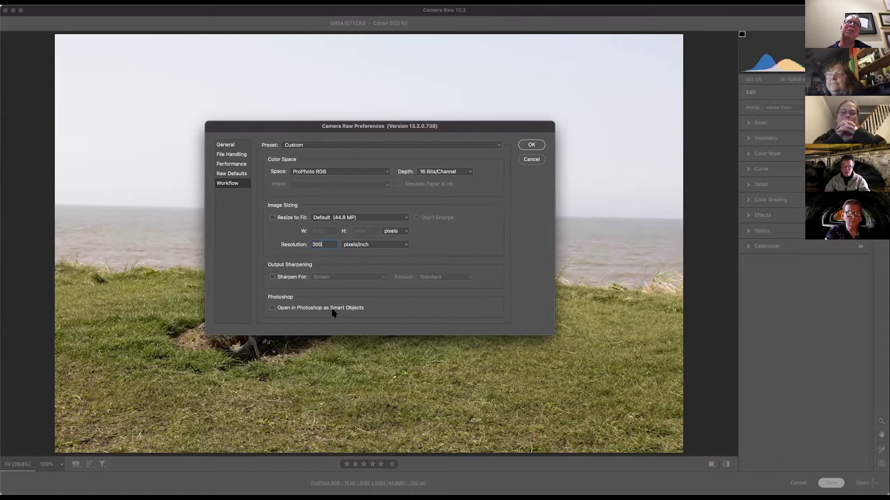
click(273, 308)
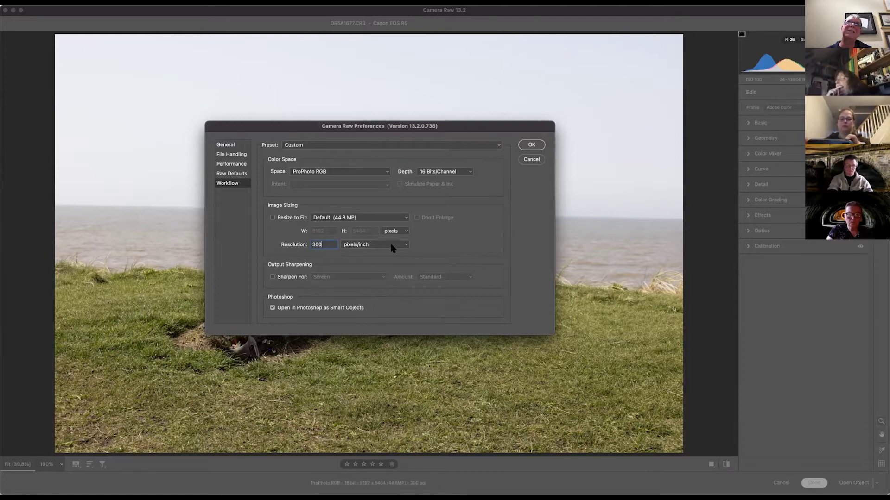
click(530, 145)
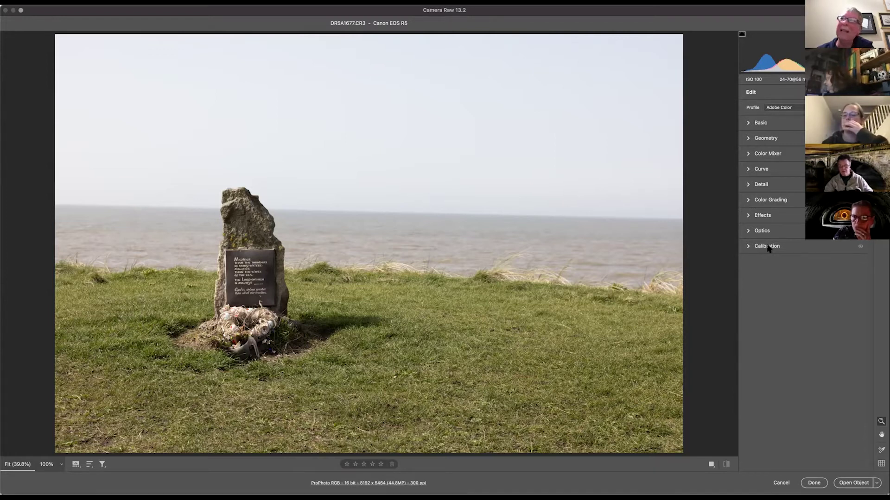
Step: Open the Edit Panels to Show settings, move Calibration up and back down in the panel order, and accept the dialog
right_click(782, 311)
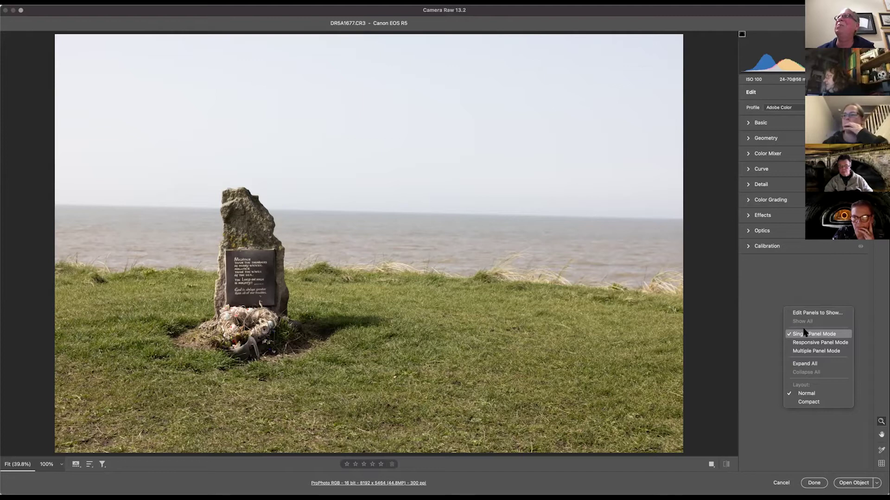
right_click(802, 290)
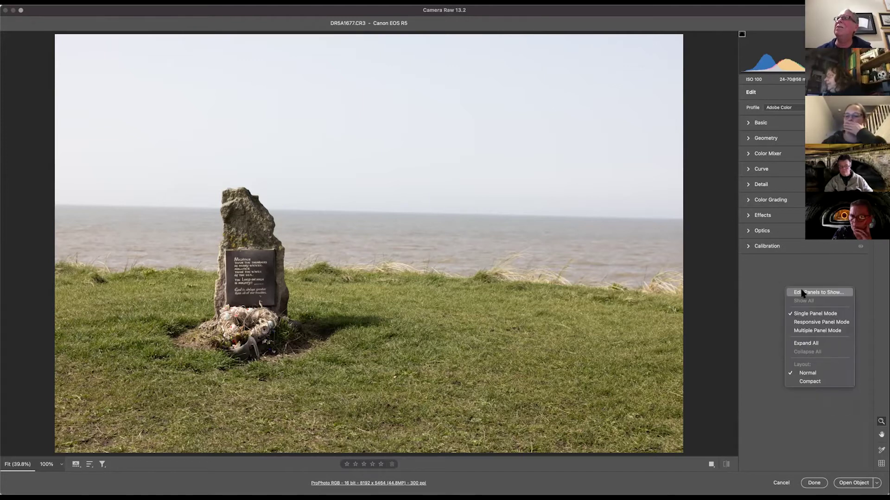
click(801, 294)
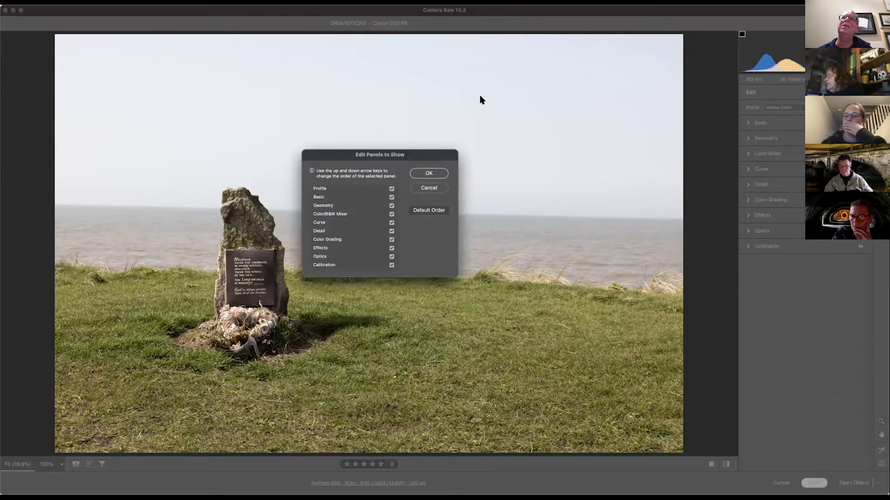
click(324, 266)
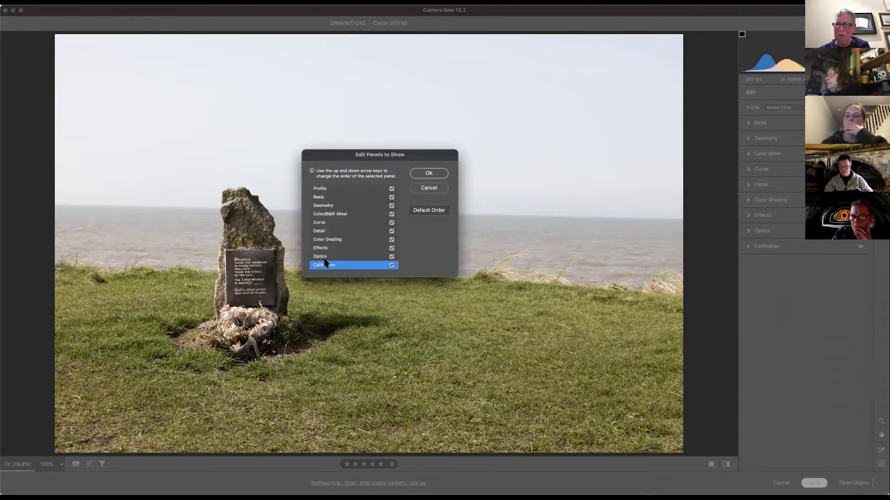
key(Up)
key(Down)
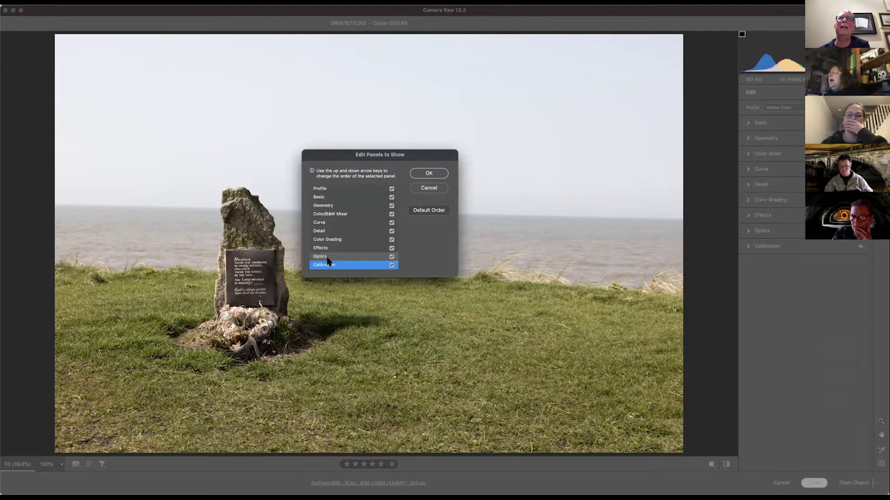
click(429, 173)
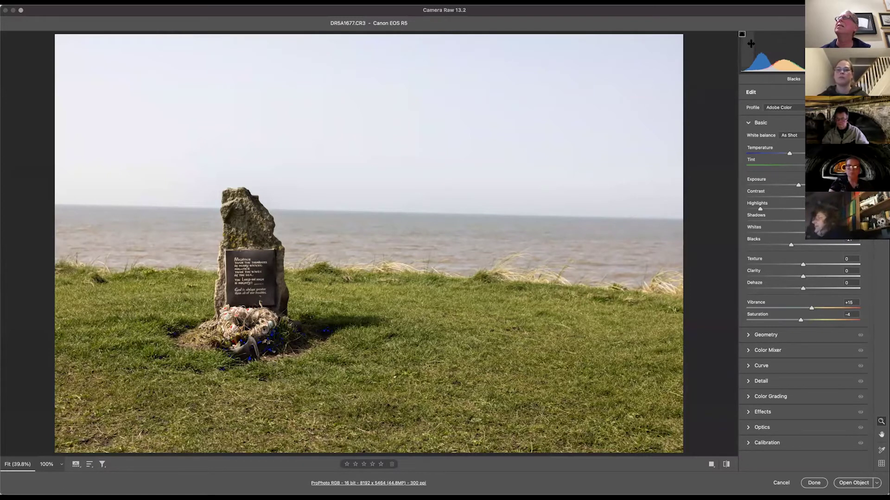
Step: Turn off the shadow clipping warning on the memorial stone photo
click(742, 35)
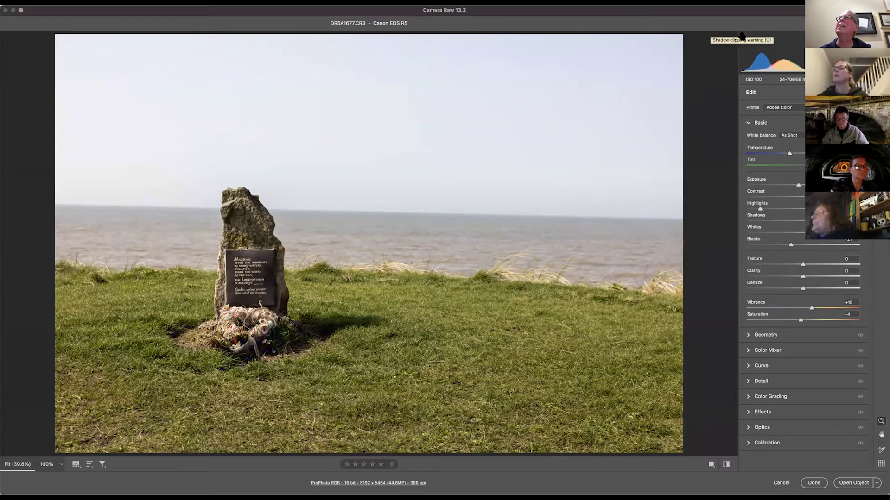
Step: Turn on the shadow clipping warning and toggle it to check the dark areas around the wreath
click(741, 35)
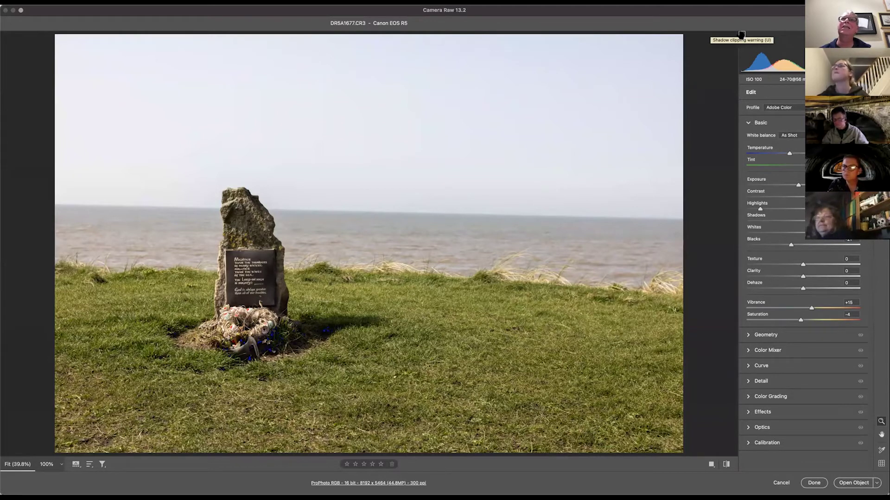
click(742, 35)
click(742, 35)
click(742, 35)
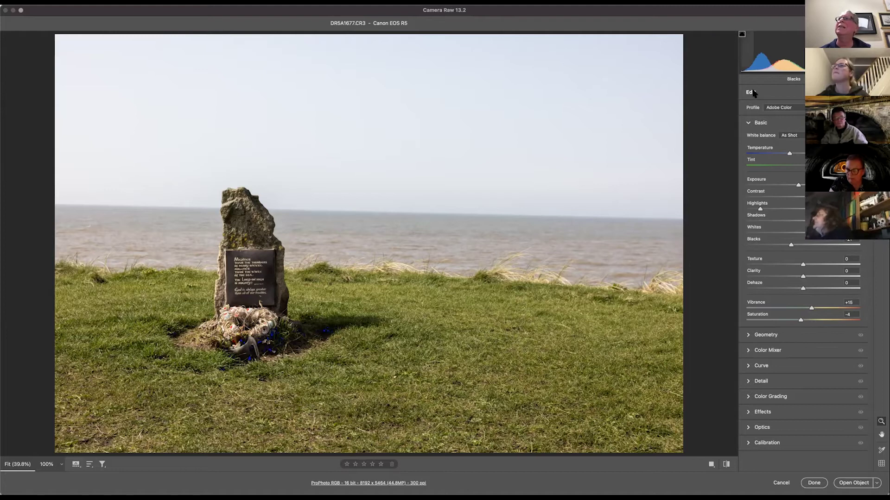
Step: Lower the Blacks well below their current setting and toggle the shadow clipping warning to inspect the clipped areas
drag(790, 245, 763, 244)
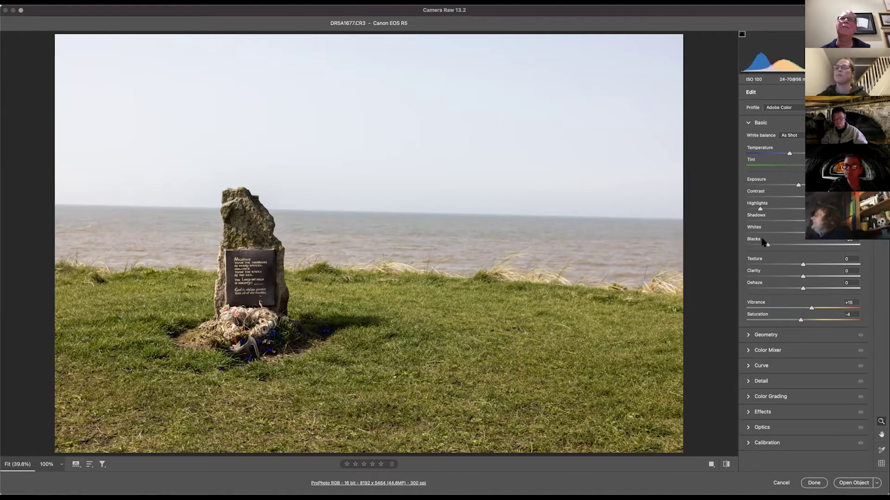
click(741, 34)
click(742, 35)
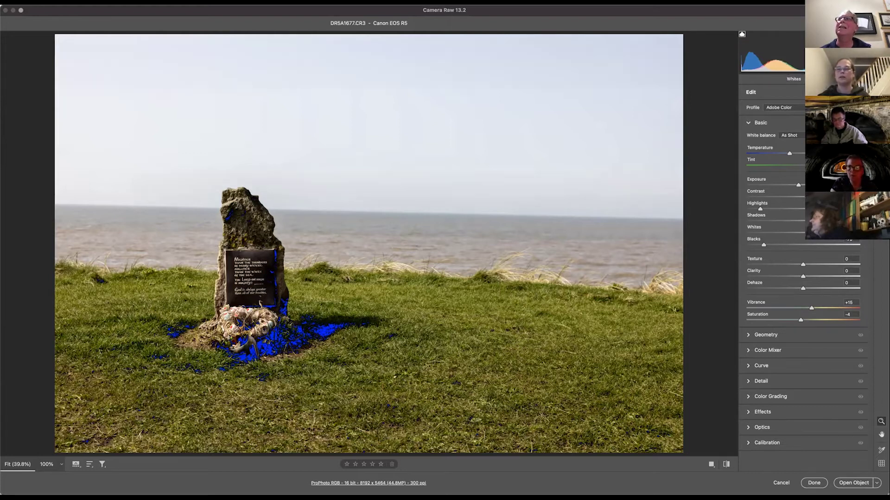
Step: Raise the Whites until the sky clips, and toggle the highlight clipping warning to compare the photo with and without it
click(848, 239)
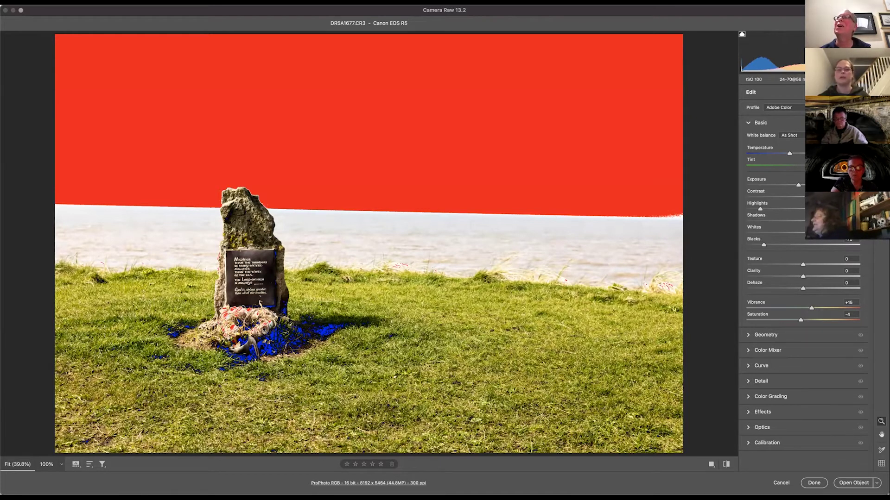
key(o)
key(o)
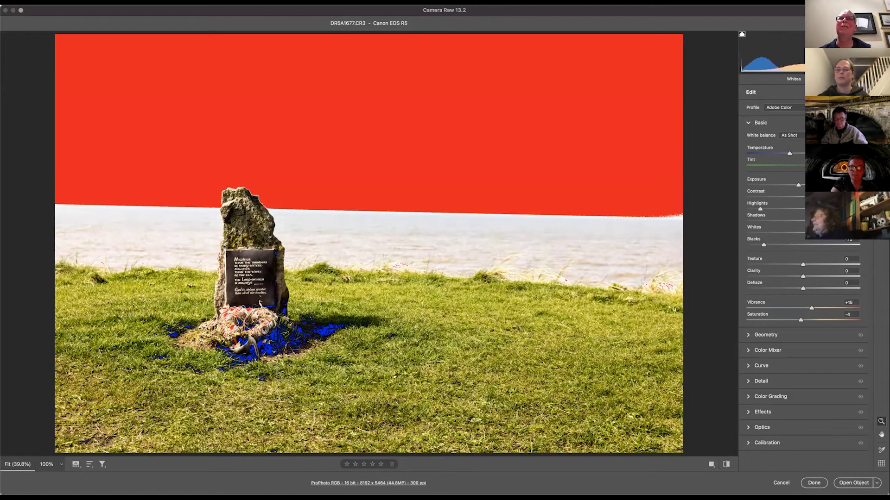
key(o)
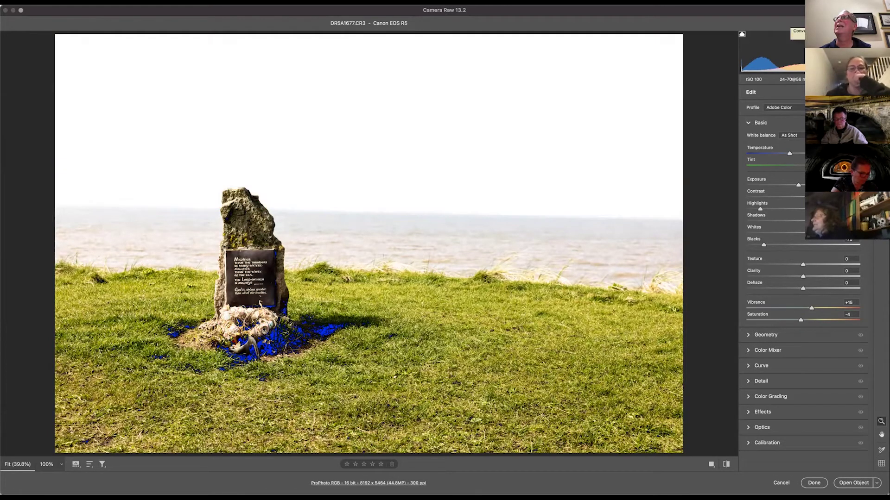
key(o)
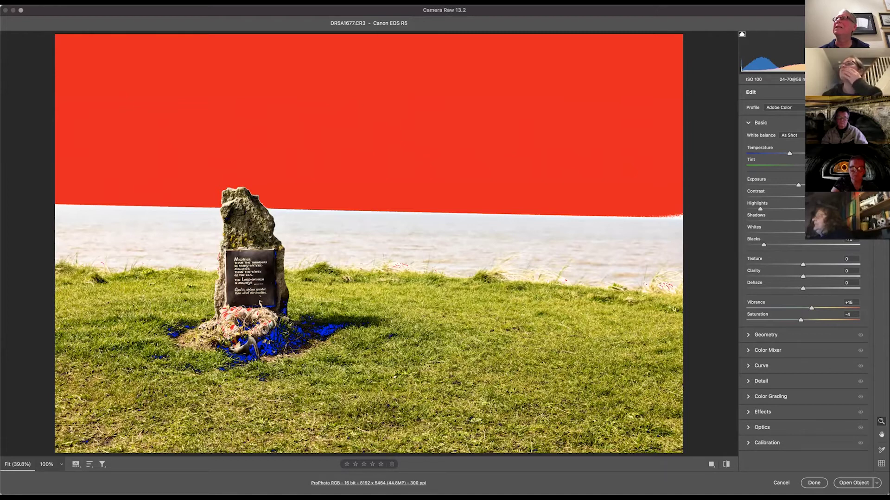
Step: Lower the Whites to recover the sky and raise the Blacks until the clipped shadows around the stone clear
drag(854, 233, 815, 233)
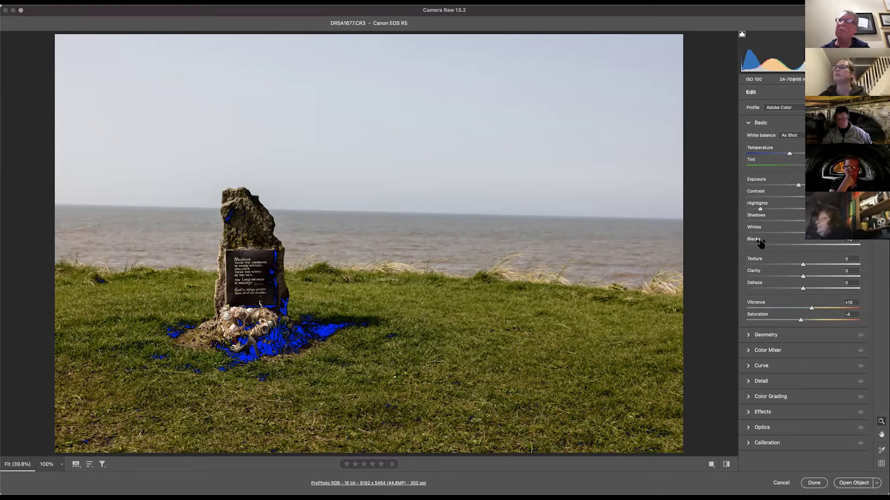
key(alt)
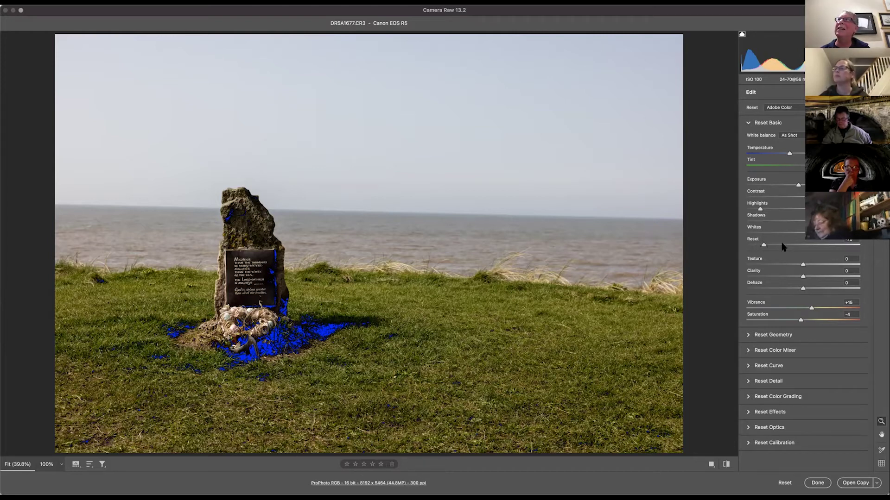
drag(763, 245, 806, 253)
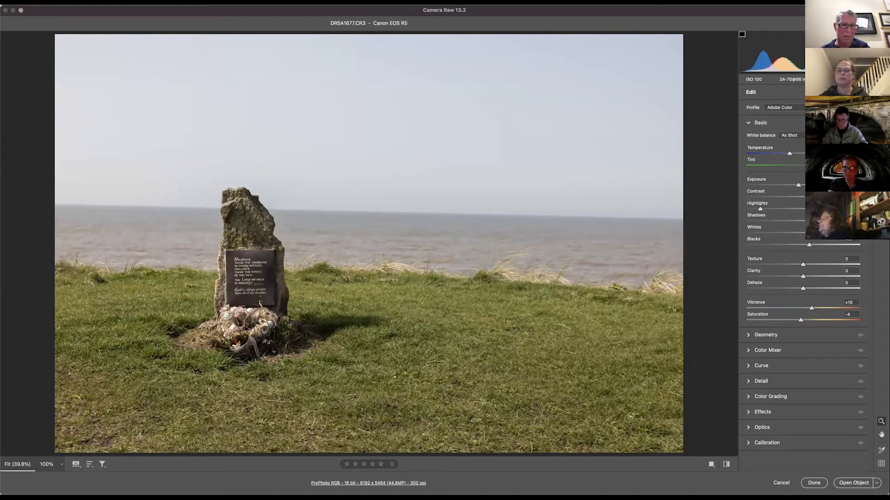
Step: Fine-tune the Whites with the clipping threshold preview, reducing them slightly, and check the Blacks against it
key(alt)
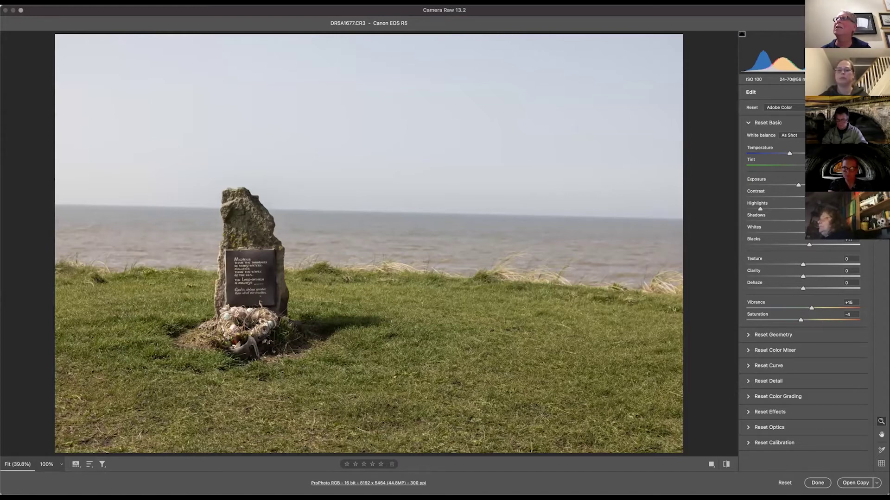
alt+click(815, 232)
mouse_move(801, 232)
mouse_down()
mouse_move(849, 252)
mouse_move(804, 248)
mouse_up()
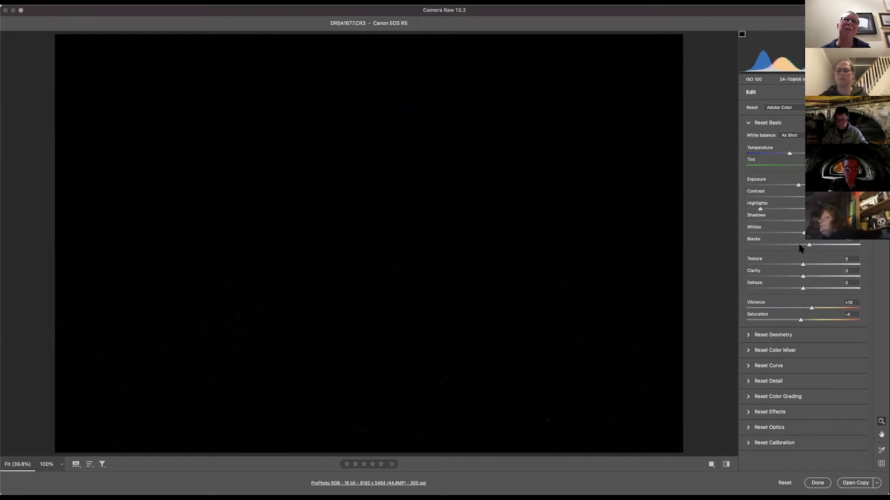
drag(793, 248, 791, 249)
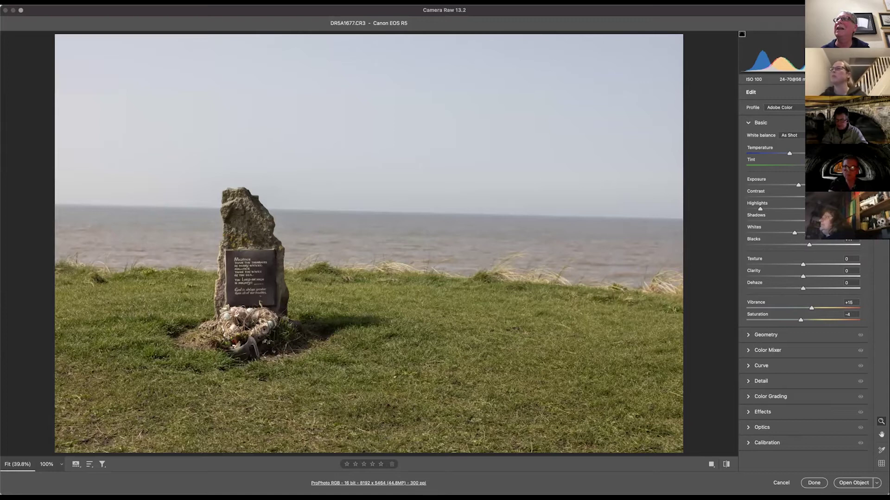
Step: Lift the Shadows to lighten the stone and raise the Highlights slightly
drag(810, 221, 832, 221)
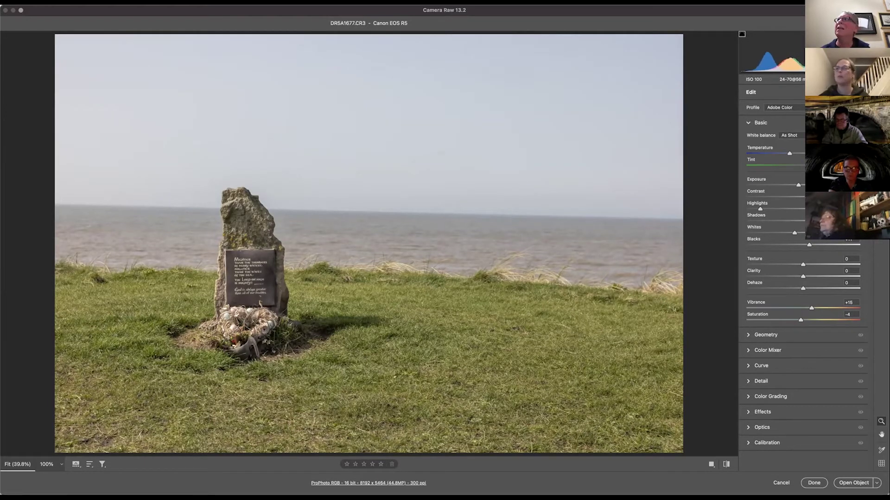
mouse_move(762, 208)
mouse_down()
mouse_move(788, 210)
mouse_move(767, 209)
mouse_up()
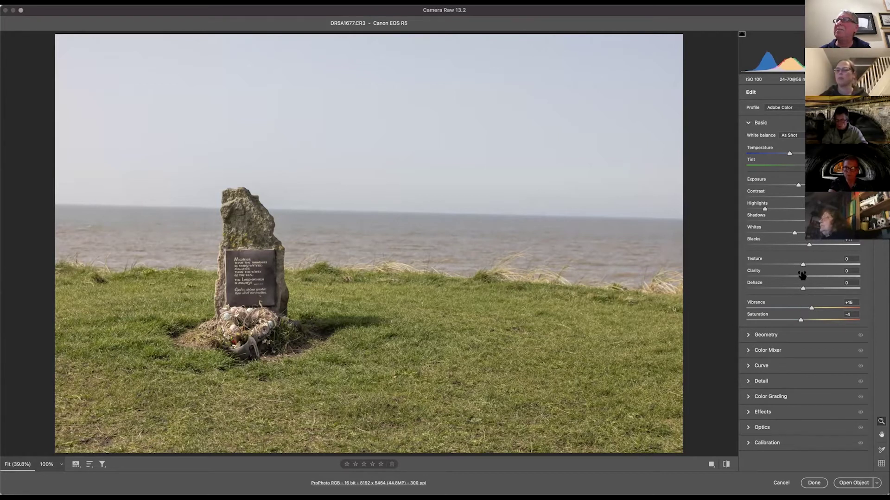
Step: Try strong Texture and Clarity amounts, then settle on Texture -3, Clarity +3 and Dehaze +10
drag(803, 264, 825, 270)
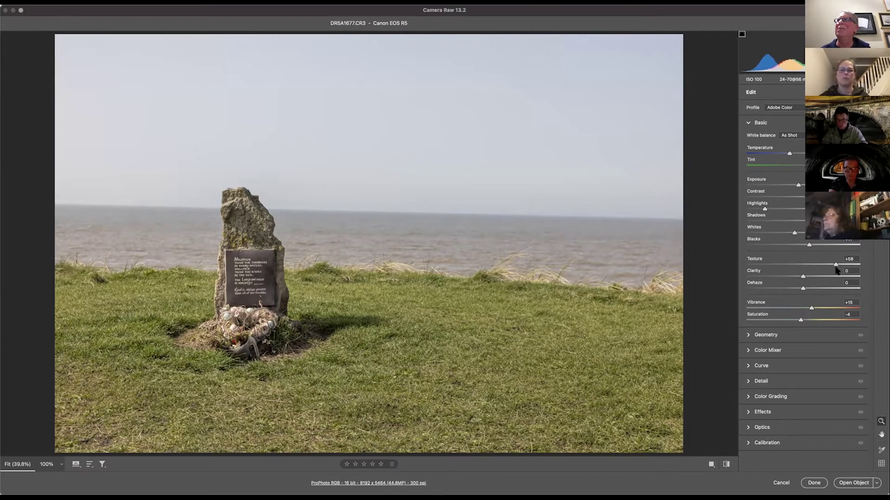
drag(835, 264, 801, 264)
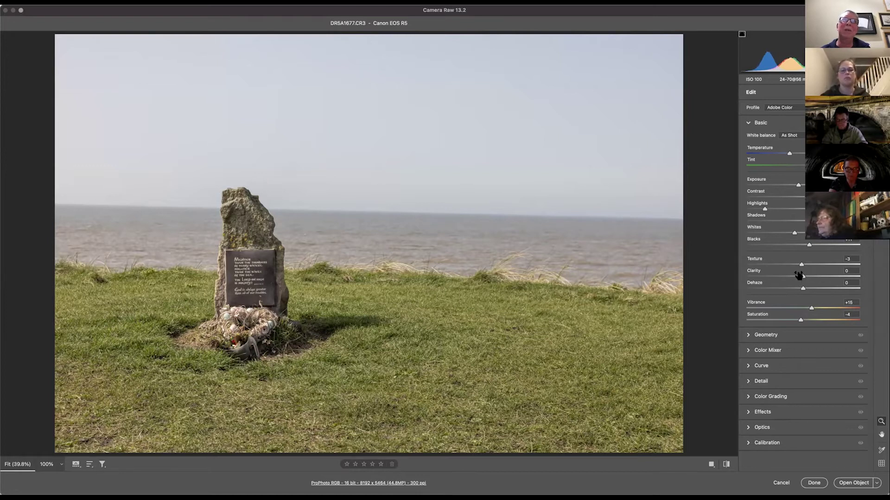
drag(802, 277, 850, 284)
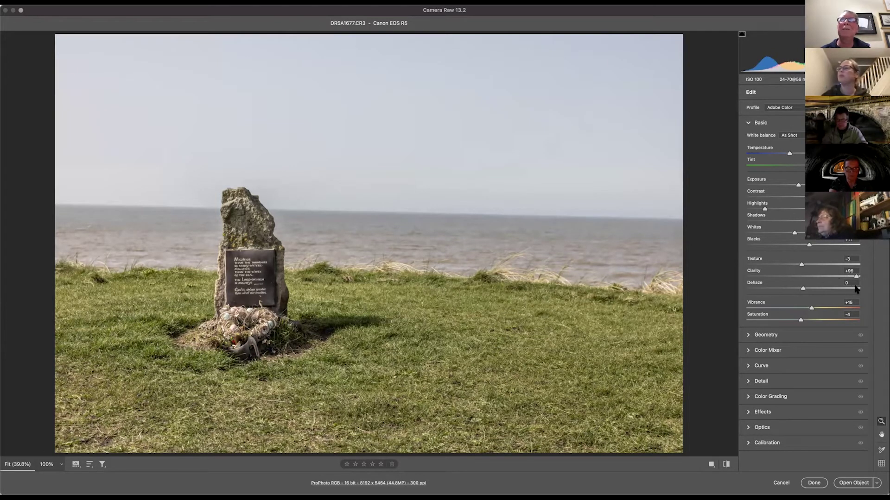
drag(858, 289, 802, 279)
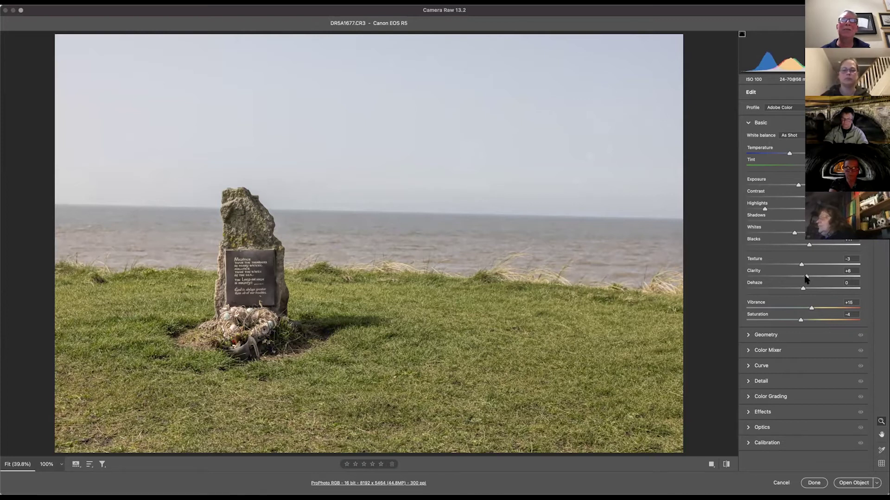
mouse_move(805, 278)
mouse_down()
mouse_move(803, 291)
mouse_move(860, 308)
mouse_move(769, 295)
mouse_move(802, 307)
mouse_move(774, 284)
mouse_move(809, 290)
mouse_up()
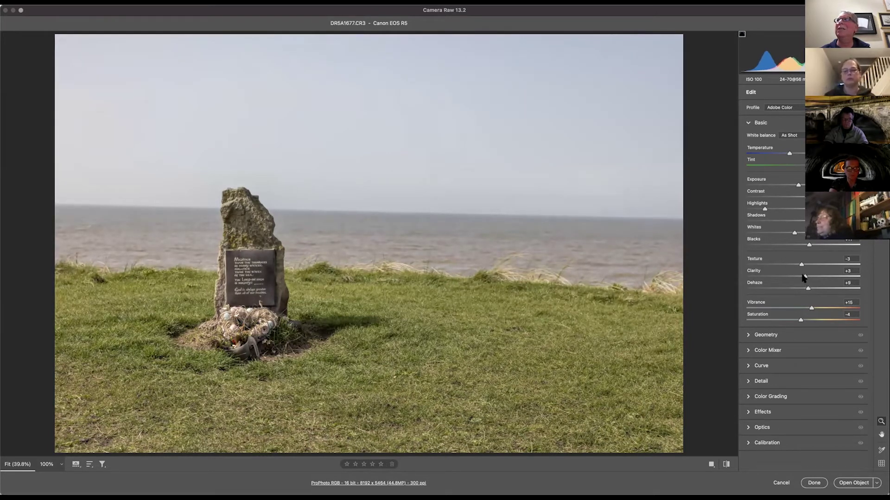
drag(807, 289, 806, 279)
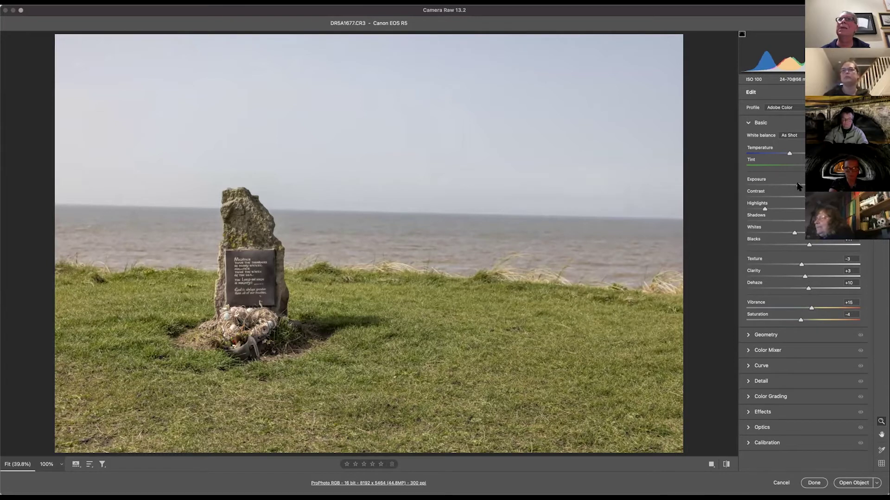
Step: Raise the Exposure slightly and recheck the Blacks and Whites with the clipping threshold preview
drag(798, 187, 800, 188)
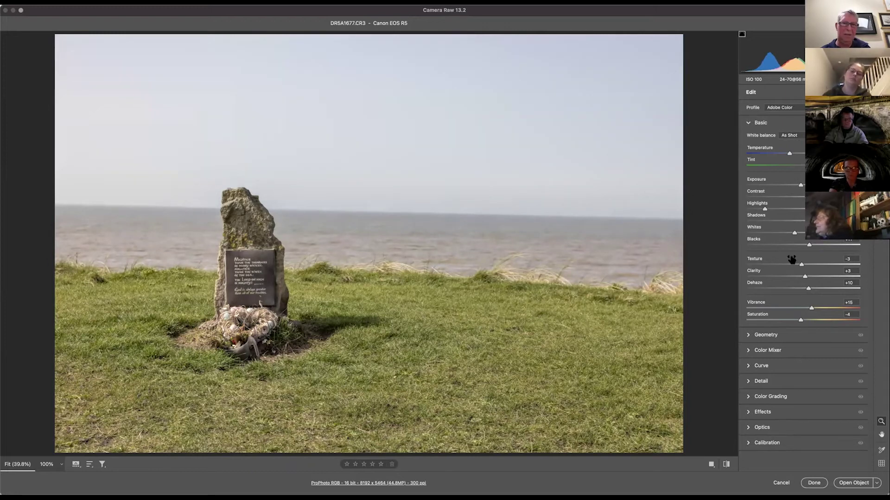
alt+click(807, 245)
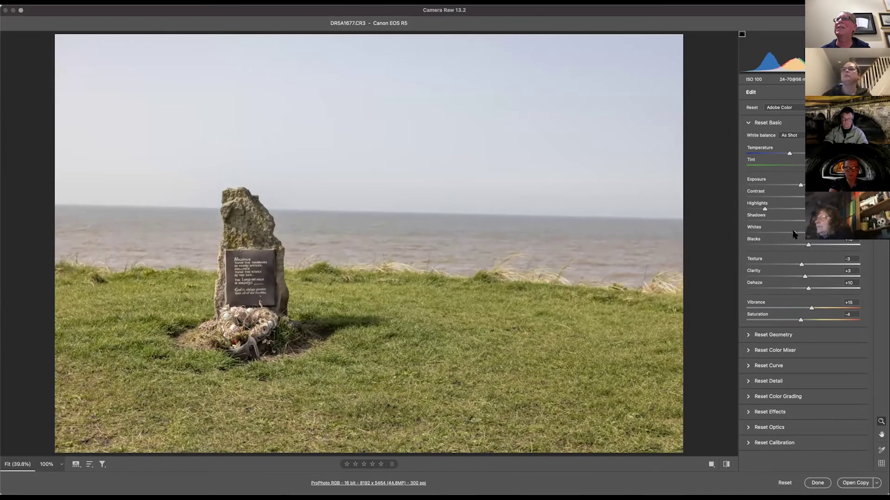
alt+click(793, 233)
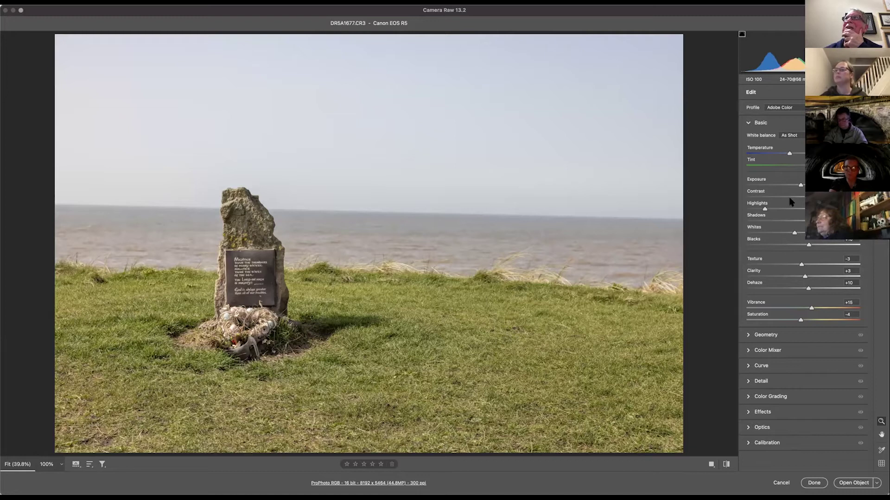
Step: Raise the Highlights a little more and set the Vibrance to +4
drag(794, 200, 798, 199)
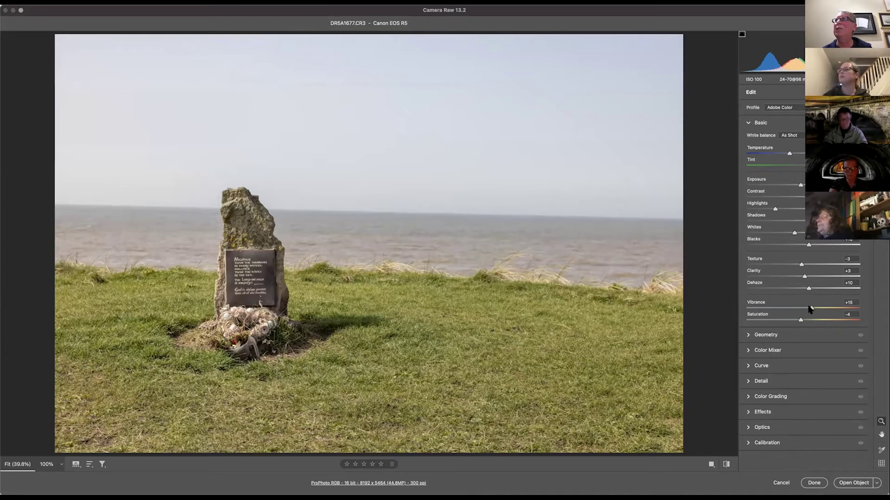
drag(808, 308, 804, 308)
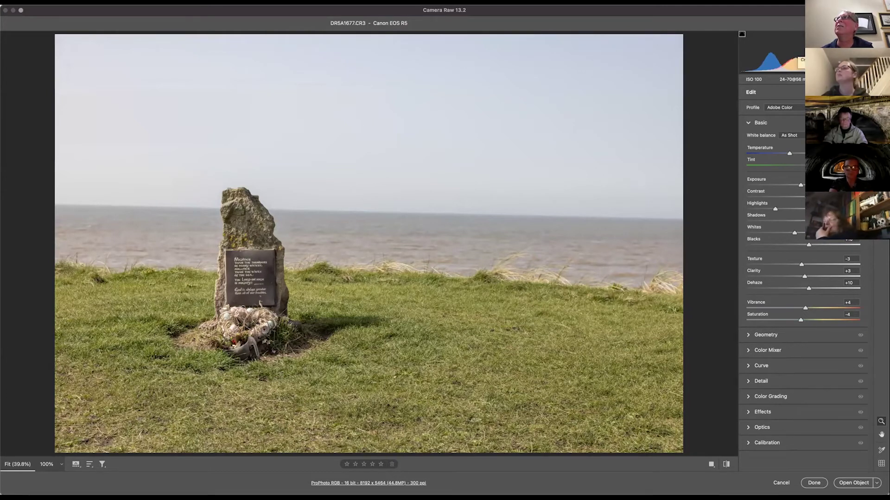
Step: Straighten the photo with the Crop tool by tracing the sea horizon, and apply the crop
key(c)
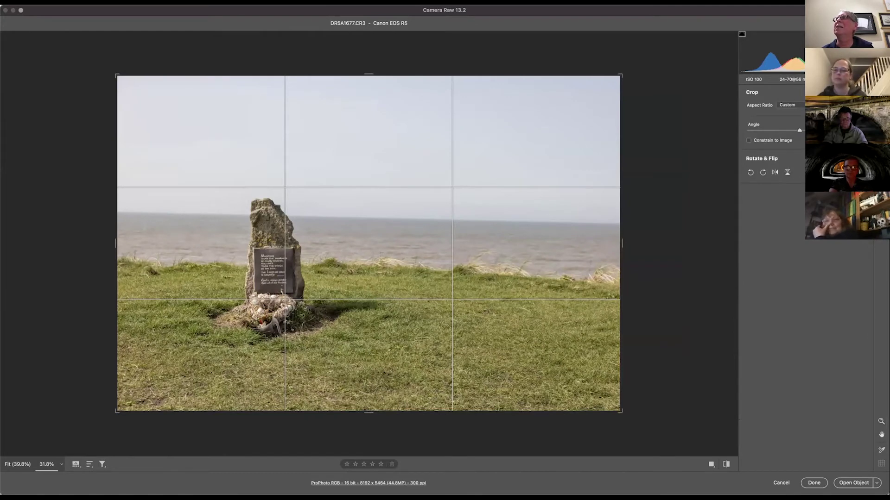
click(811, 124)
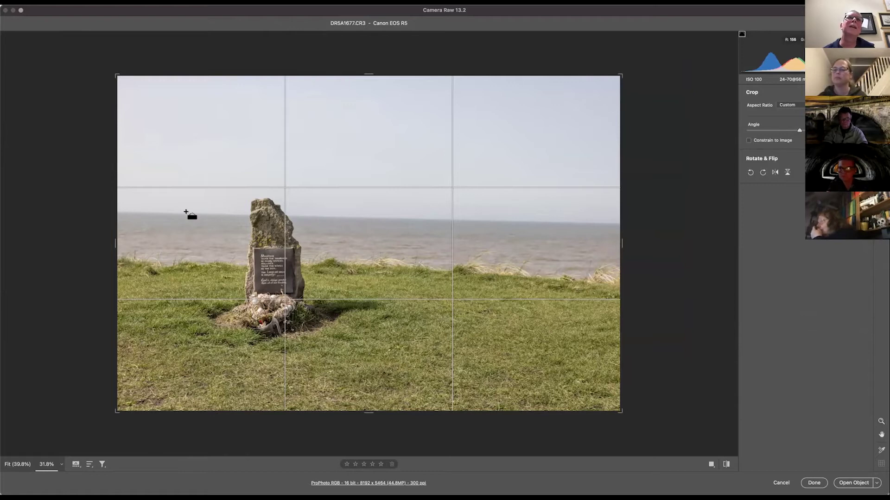
mouse_move(172, 211)
mouse_down()
mouse_move(308, 232)
mouse_move(501, 243)
mouse_move(538, 227)
mouse_up()
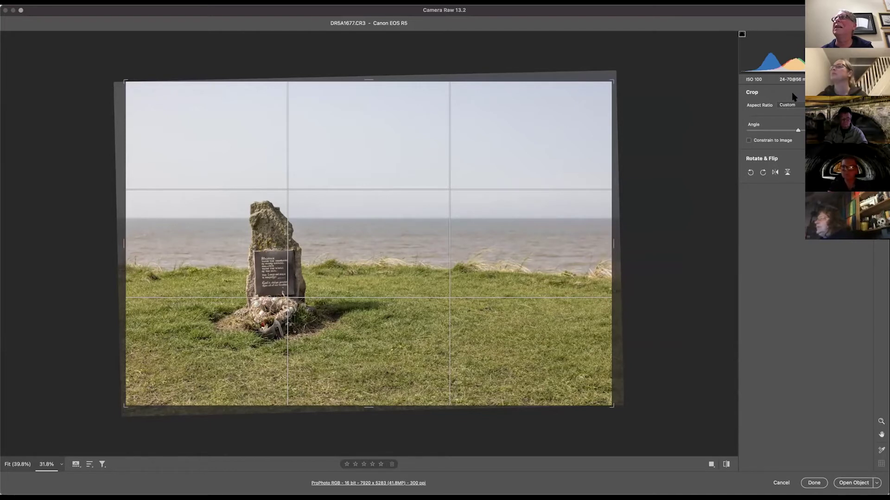
key(Return)
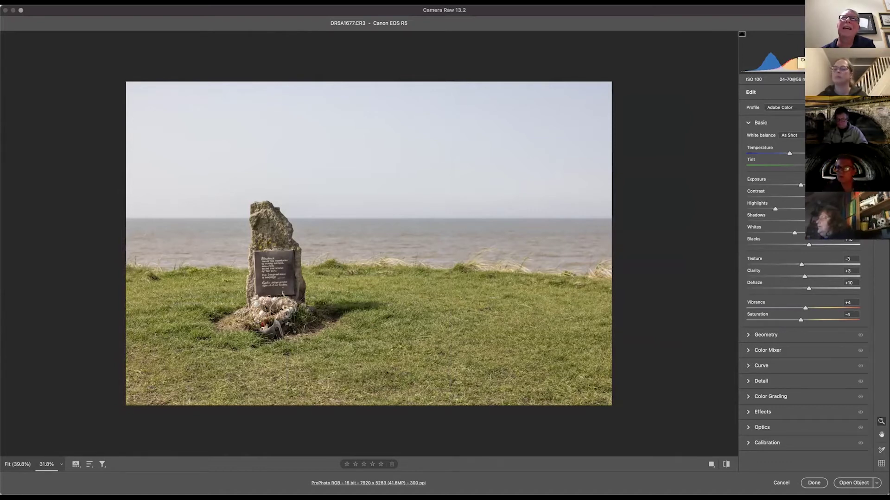
Step: Remove the dust spot high in the sky with the Heal tool, using Visualize Spots and an enlarged brush
click(880, 56)
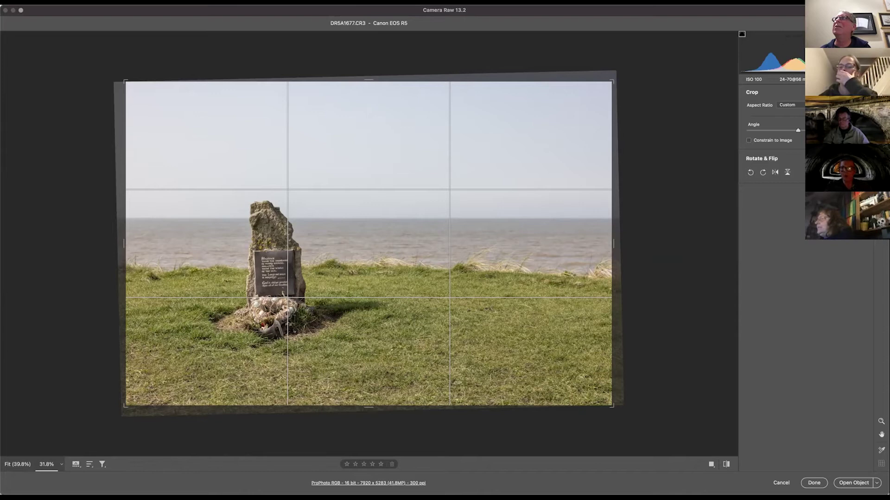
key(b)
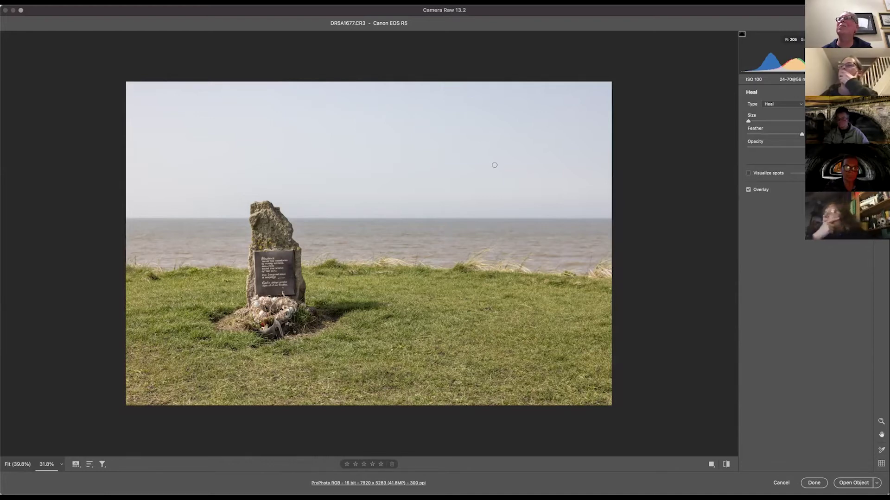
click(748, 173)
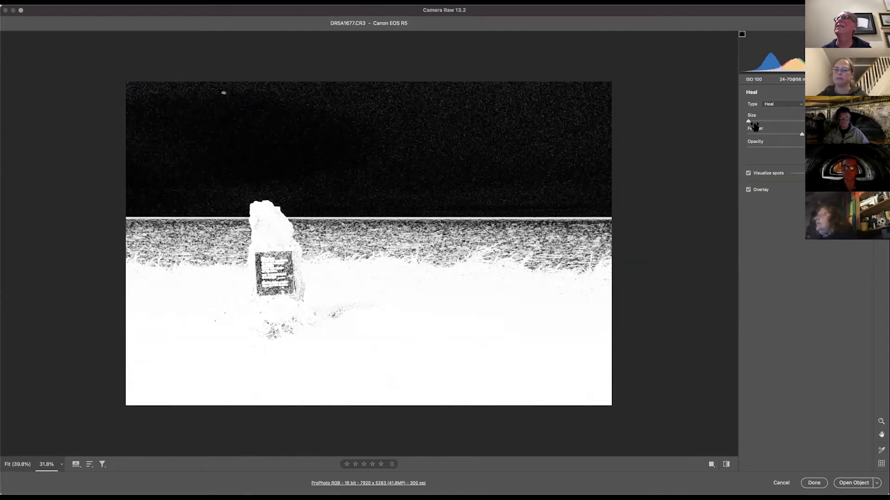
mouse_move(747, 121)
mouse_down()
mouse_move(775, 125)
mouse_move(741, 115)
mouse_up()
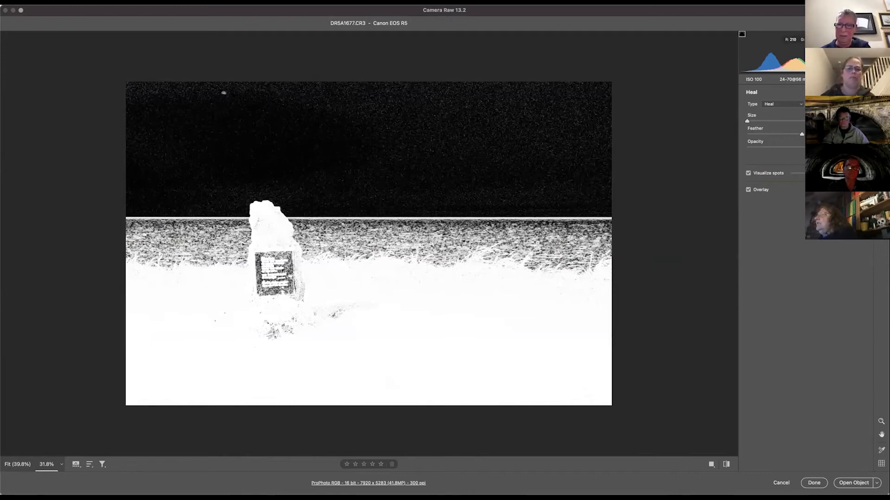
key(bracketright)
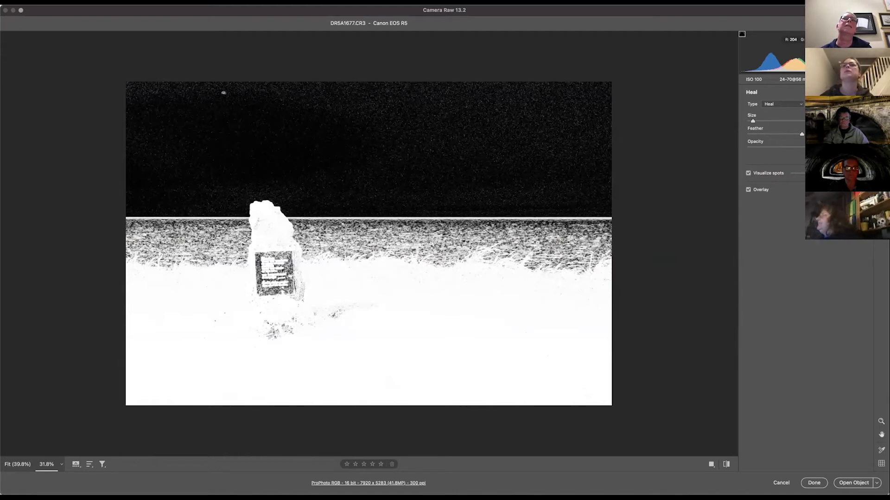
click(224, 93)
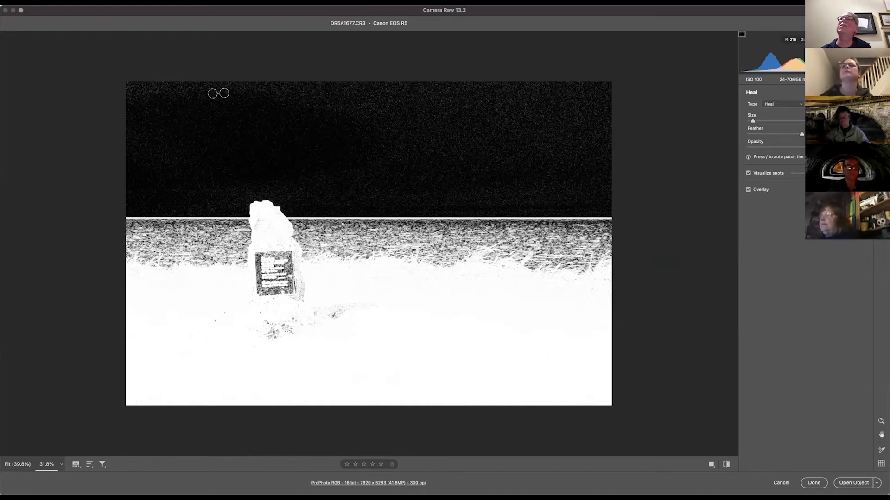
Step: Turn off Visualize Spots and the healing Overlay, and return to the Edit settings
click(749, 190)
click(749, 173)
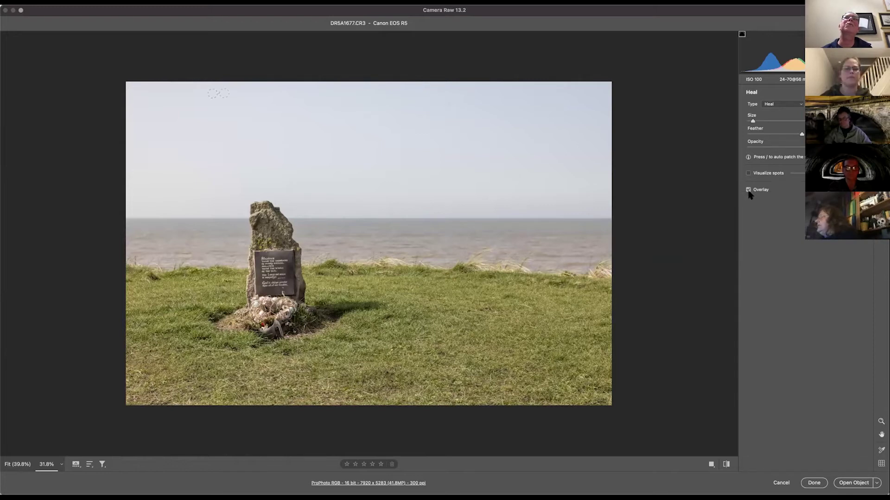
click(748, 191)
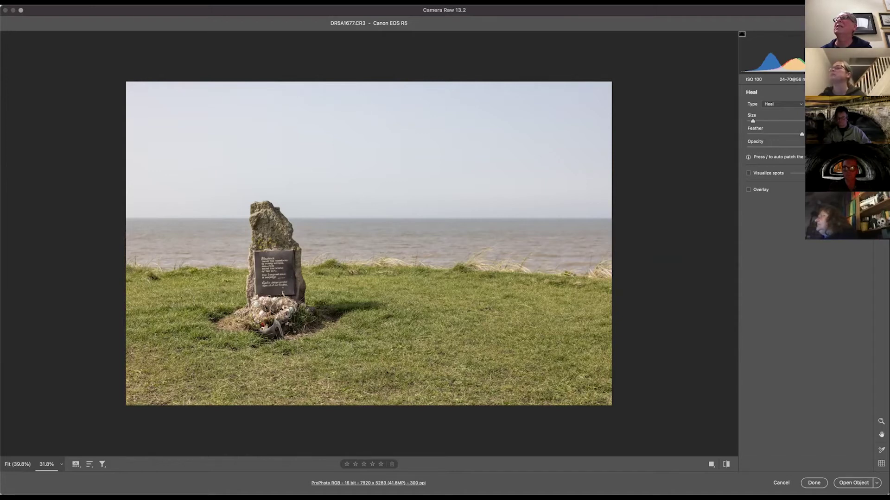
key(e)
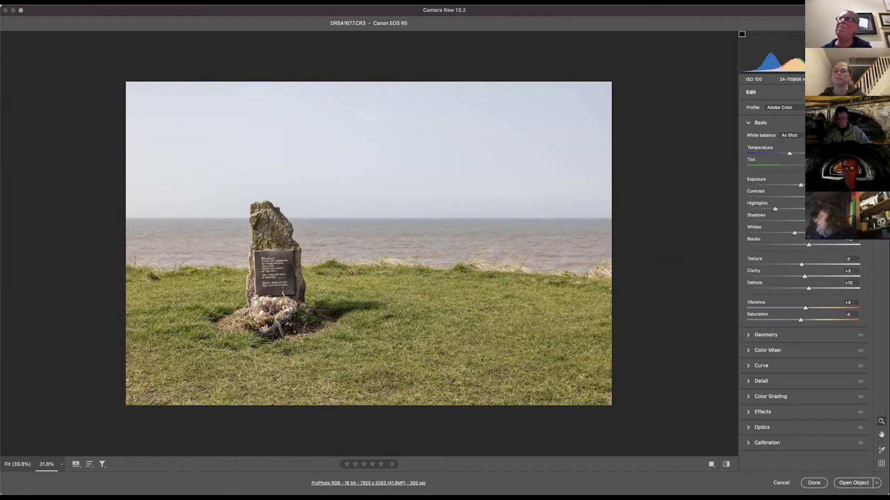
Step: Try the Adobe Landscape, Adobe Standard and Adobe Vivid profiles on the photo
click(749, 123)
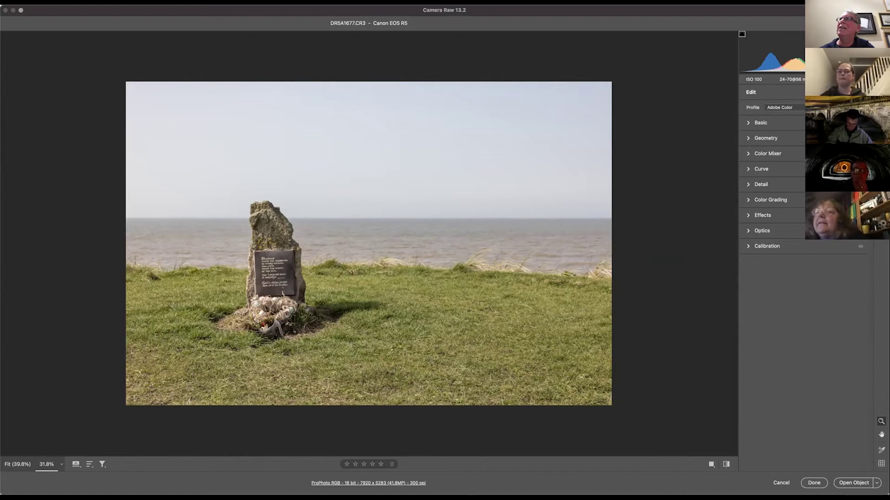
click(788, 108)
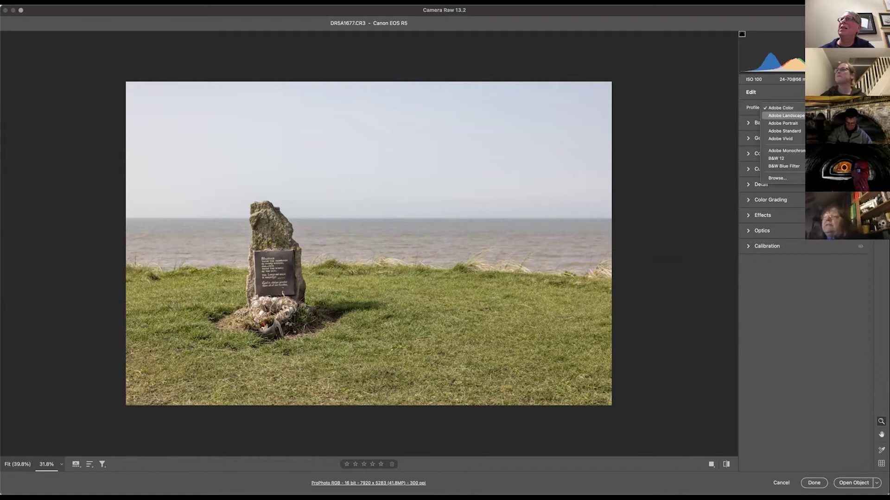
click(786, 116)
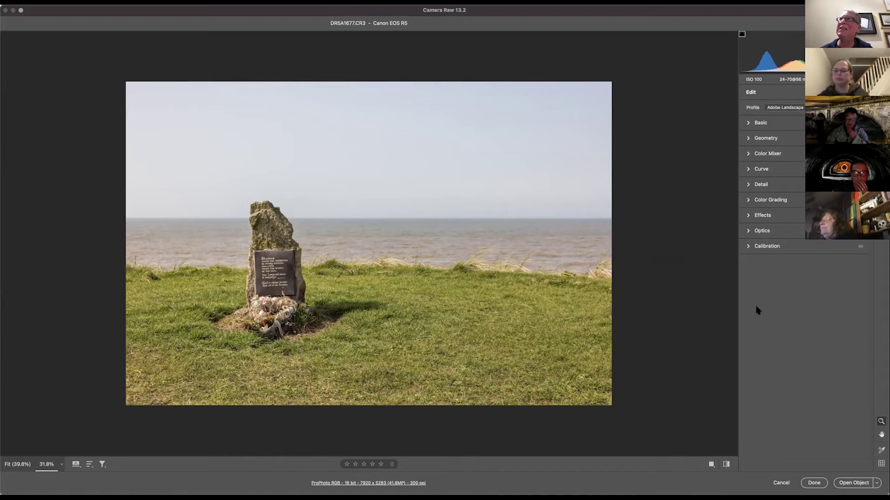
click(785, 107)
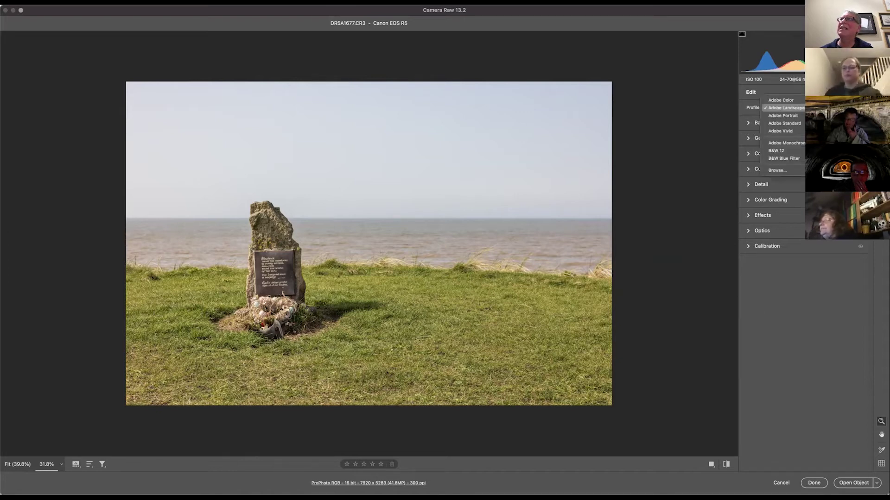
key(Return)
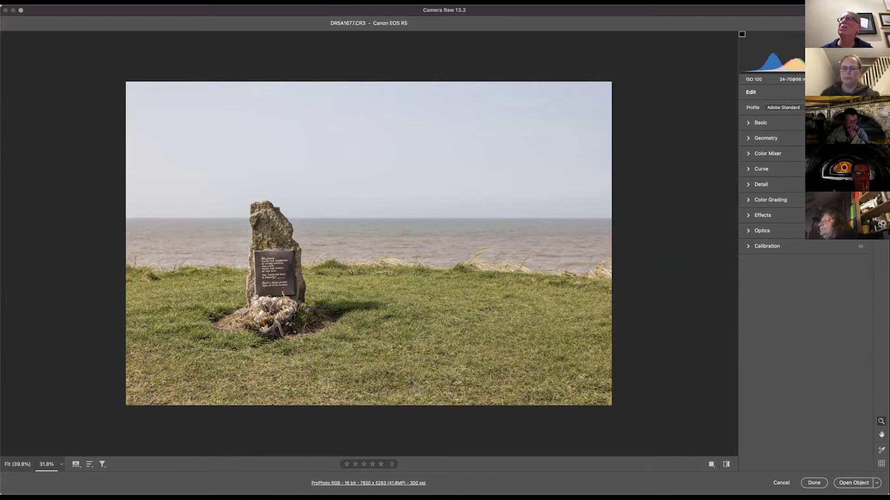
key(space)
key(Down)
key(Return)
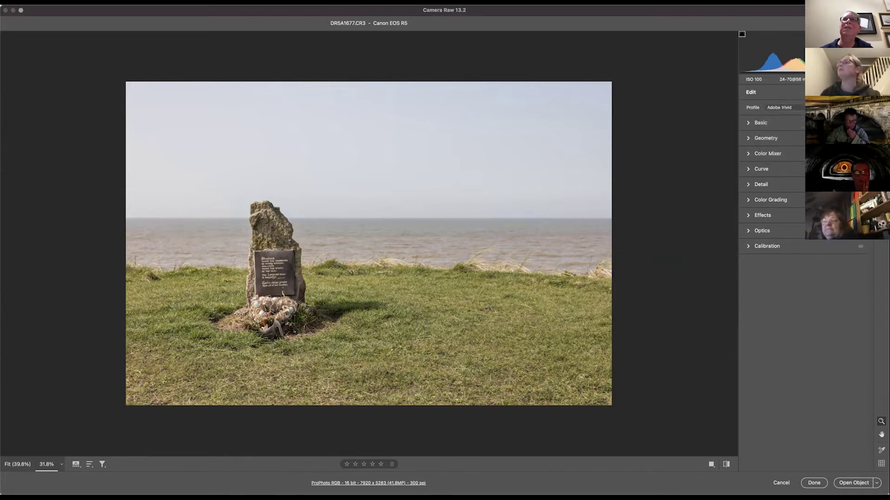
Step: Set the photo's profile back to Adobe Color
key(space)
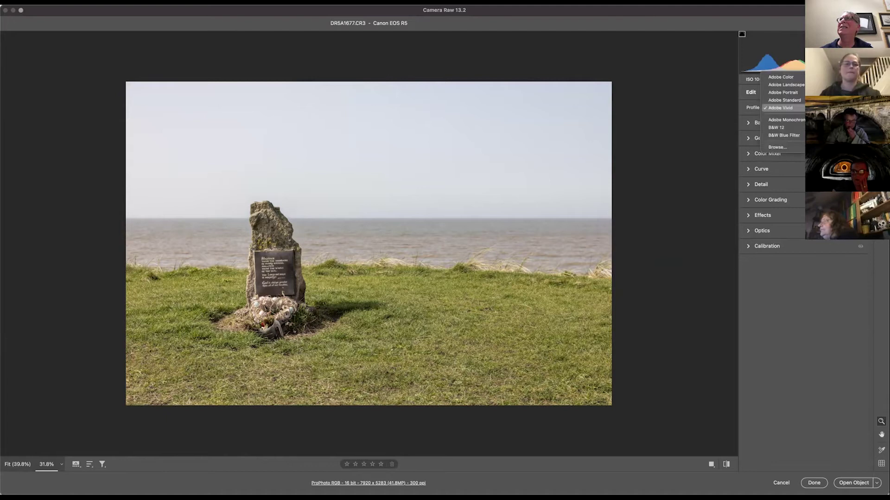
key(Up)
key(Up)
key(Up)
key(Up)
key(Up)
key(Return)
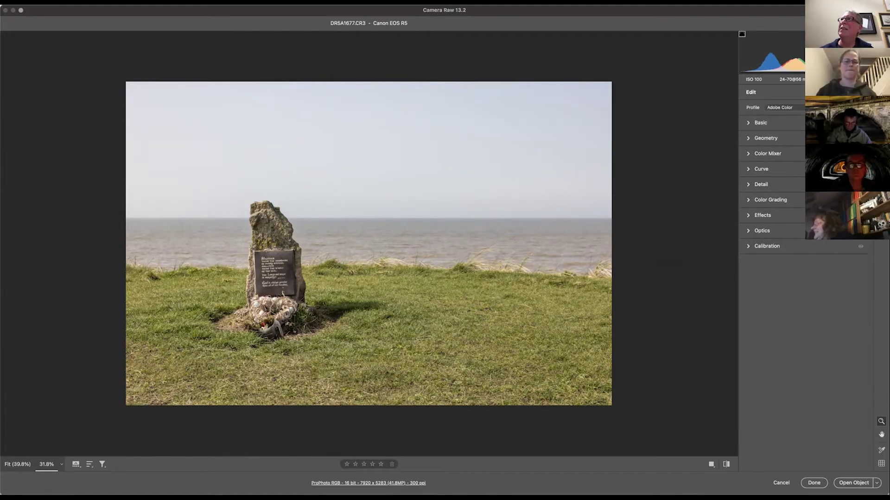
Step: Browse the Artistic, Modern, Vintage, PhotoshopCAFE and B&W profiles, trying Summer Breeze and B&W 01 on the photo
click(860, 107)
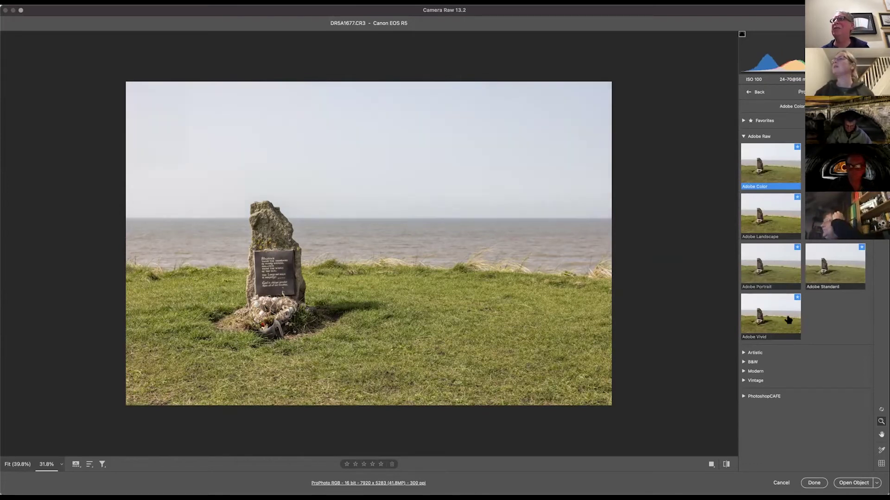
click(744, 354)
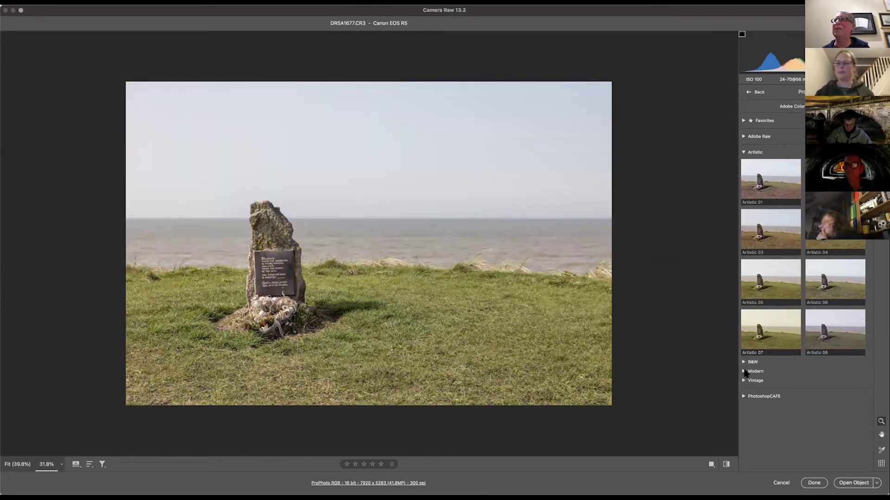
click(745, 374)
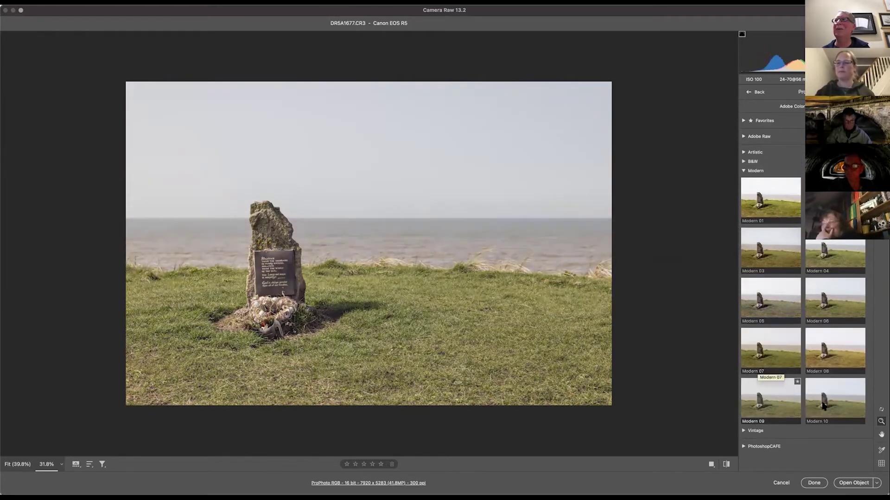
click(743, 431)
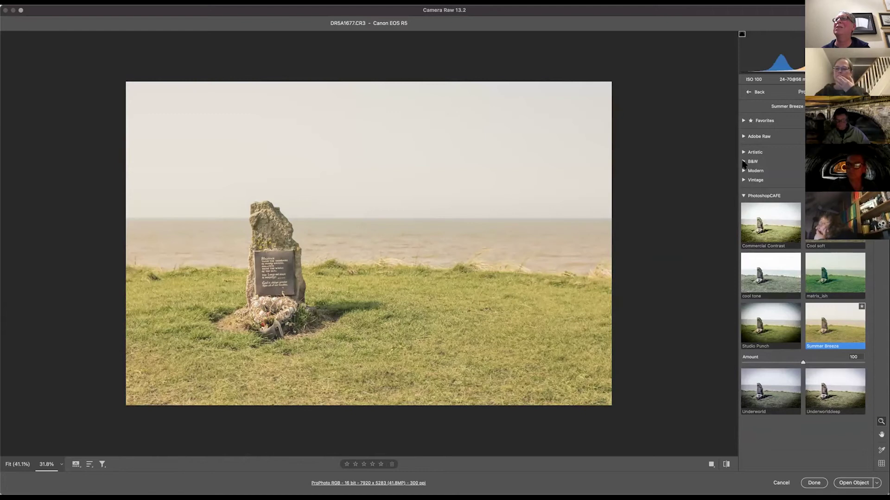
click(744, 162)
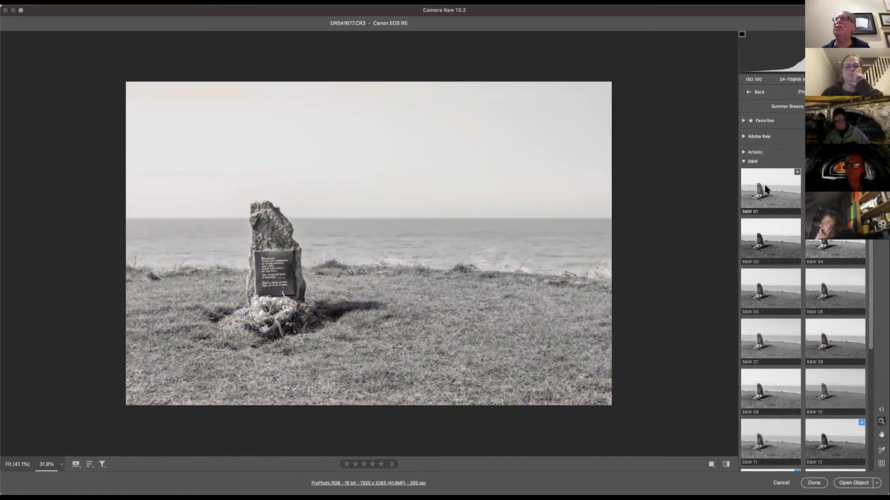
click(793, 204)
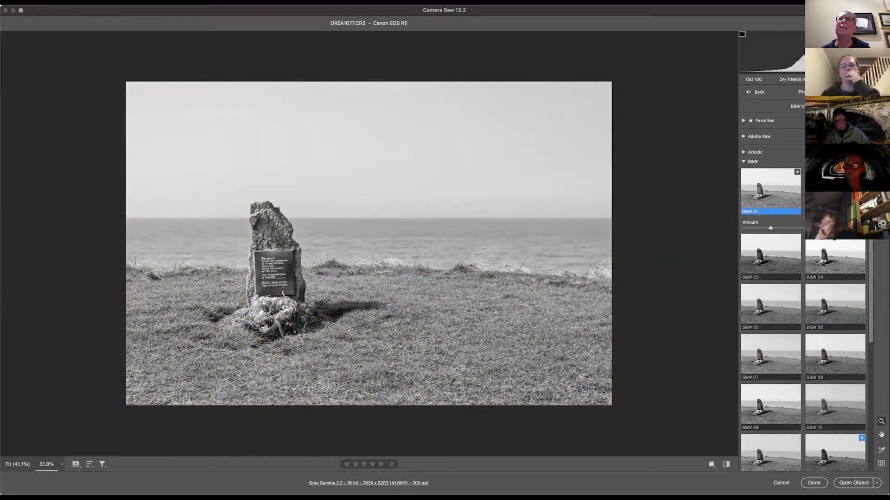
Step: Leave the profile browser and restore the Adobe Color profile
click(748, 92)
click(797, 109)
click(793, 121)
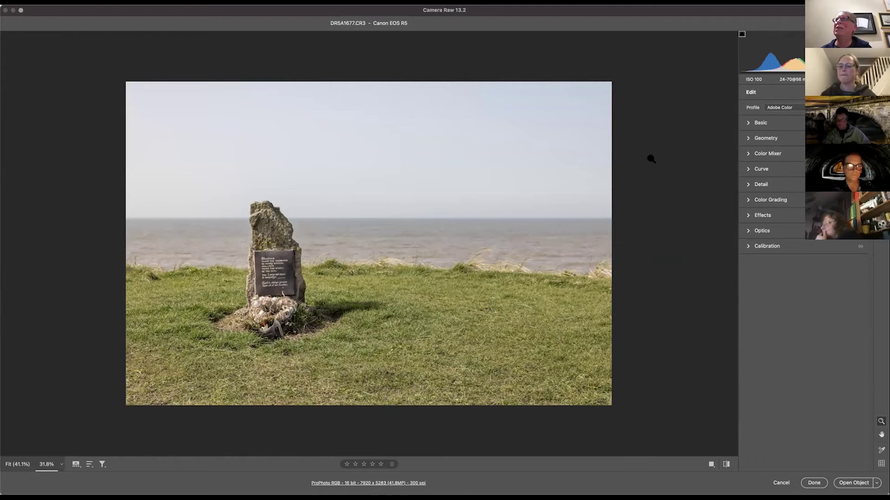
Step: Lower the saturation and luminance of the Greens in the Color Mixer to subdue the grass
click(747, 138)
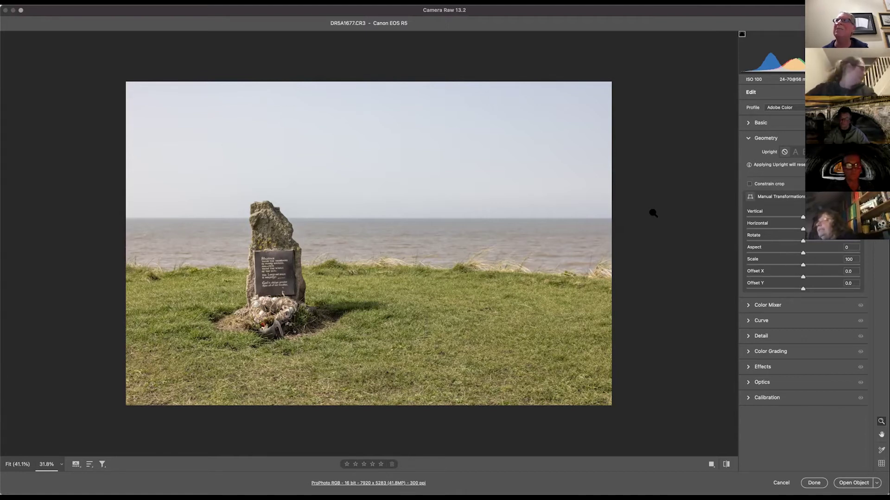
click(748, 138)
click(747, 154)
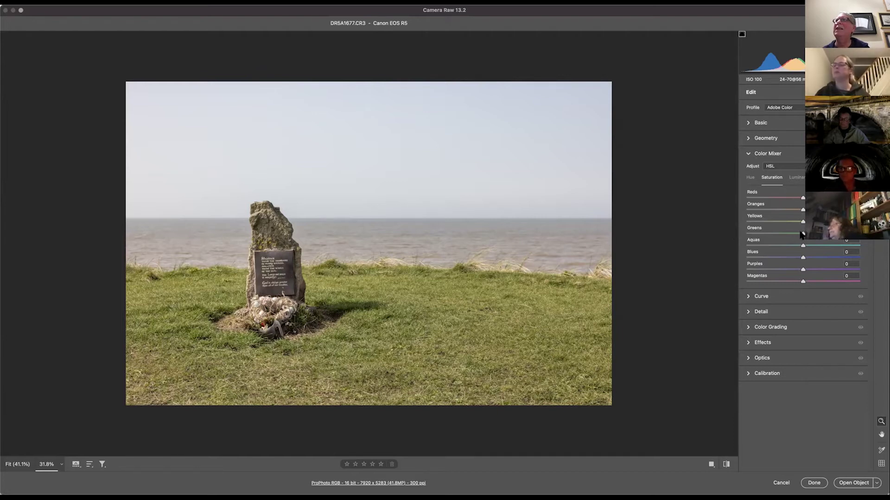
drag(802, 234, 777, 235)
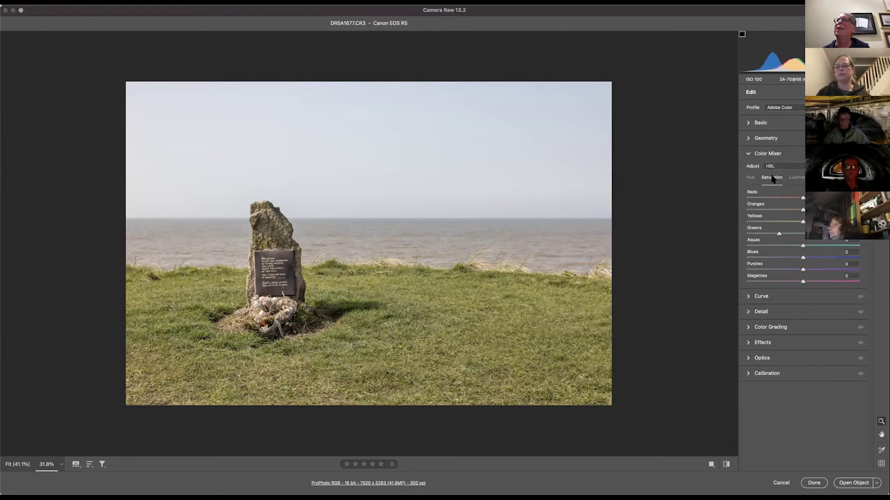
click(798, 178)
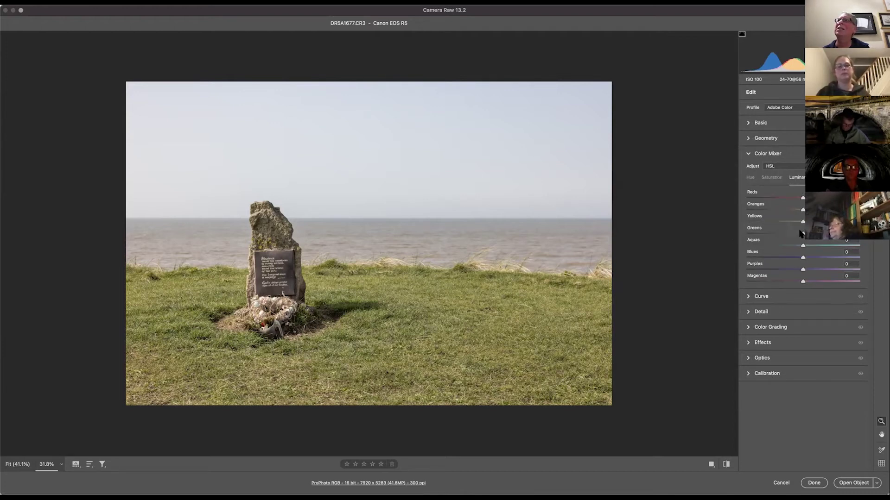
drag(796, 233, 770, 230)
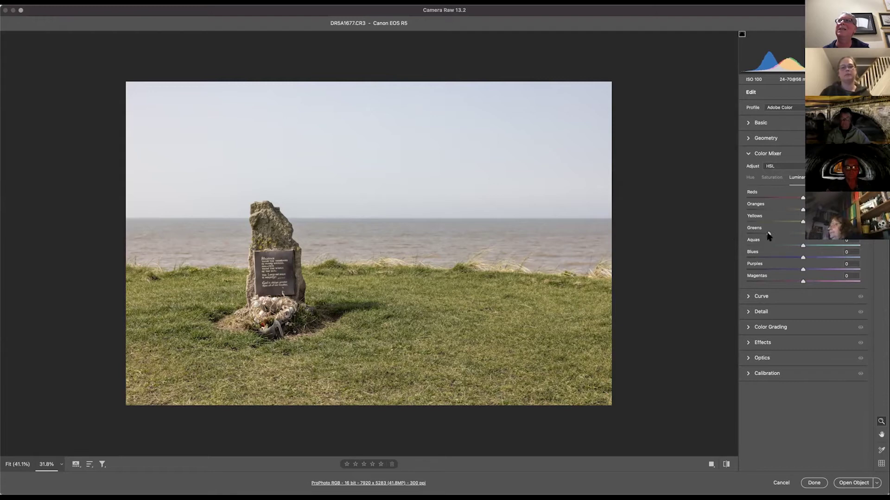
Step: Lower the luminance and saturation of the Yellows in the Color Mixer
drag(803, 221, 781, 224)
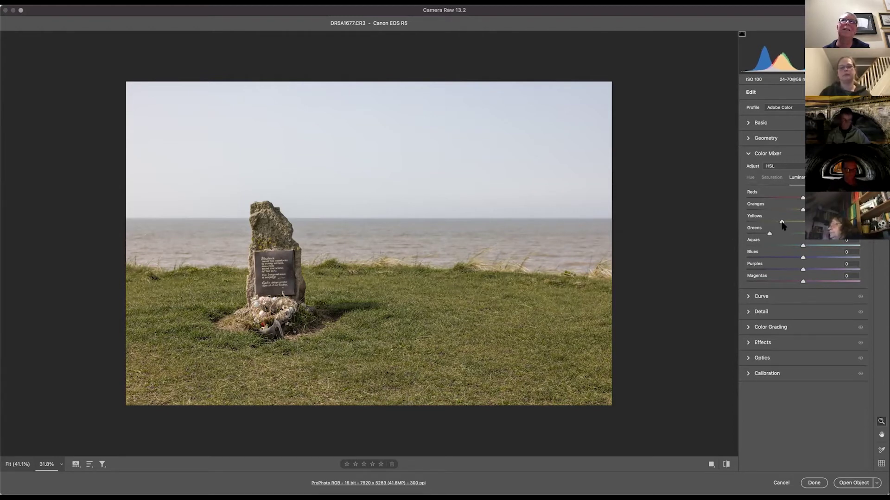
click(771, 178)
mouse_move(793, 214)
mouse_down()
mouse_move(799, 223)
mouse_move(788, 220)
mouse_up()
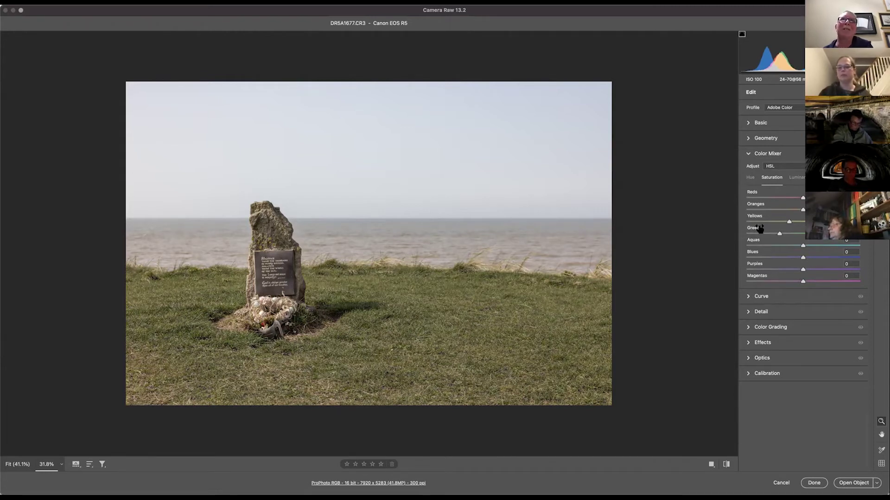
Step: Examine the Curve and Detail settings, and open the Effects settings with the Grain and Vignetting controls
click(747, 296)
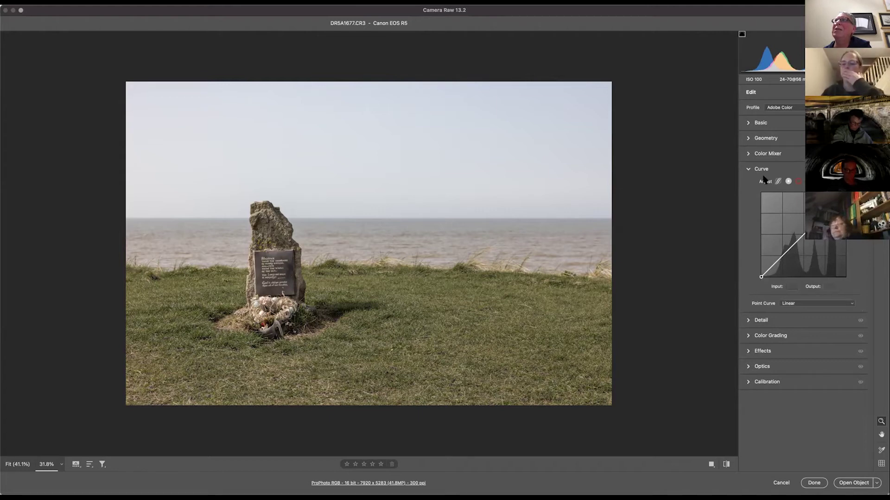
click(748, 169)
click(748, 185)
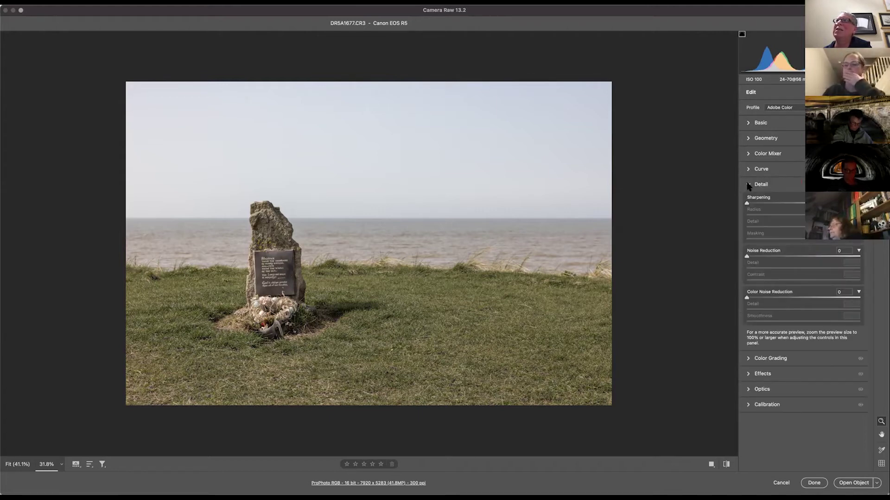
click(748, 186)
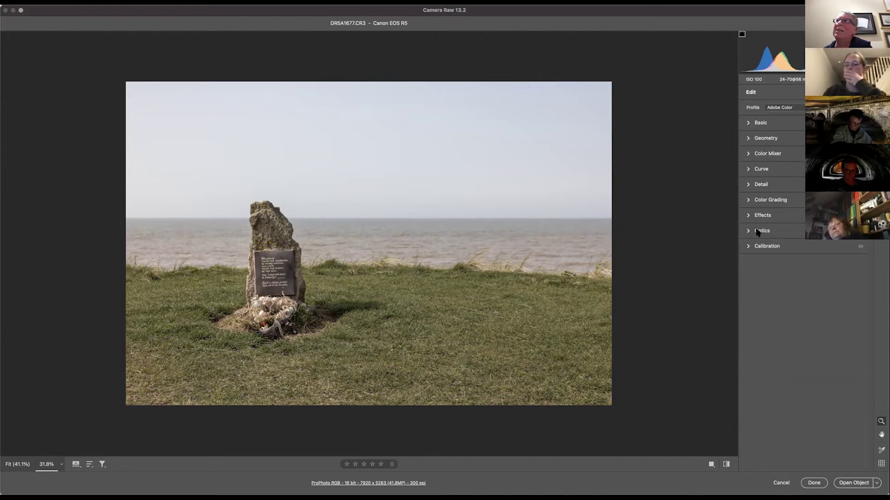
click(749, 216)
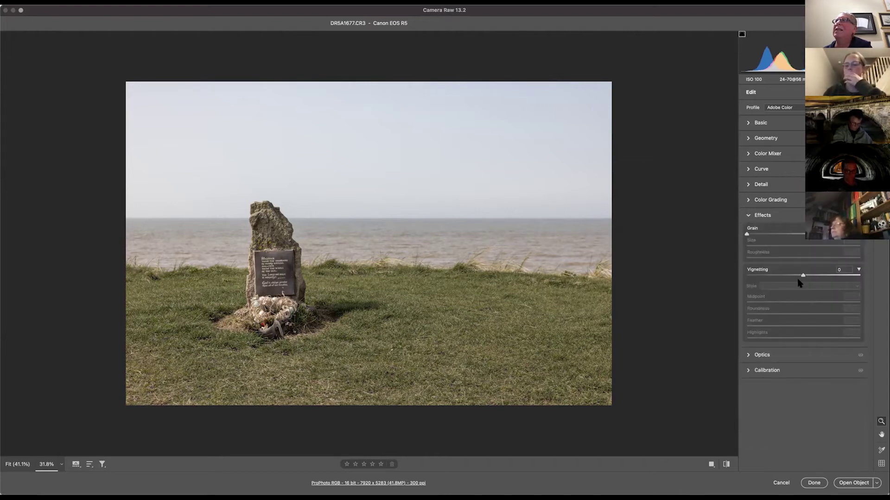
Step: Try a slightly negative Vignetting on the raw photo, and open it in Photoshop as a smart object
drag(803, 277, 796, 278)
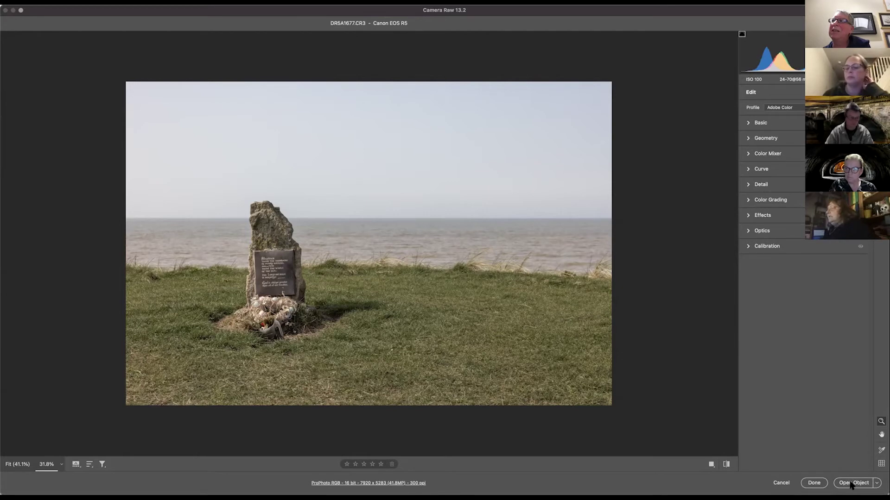
click(851, 483)
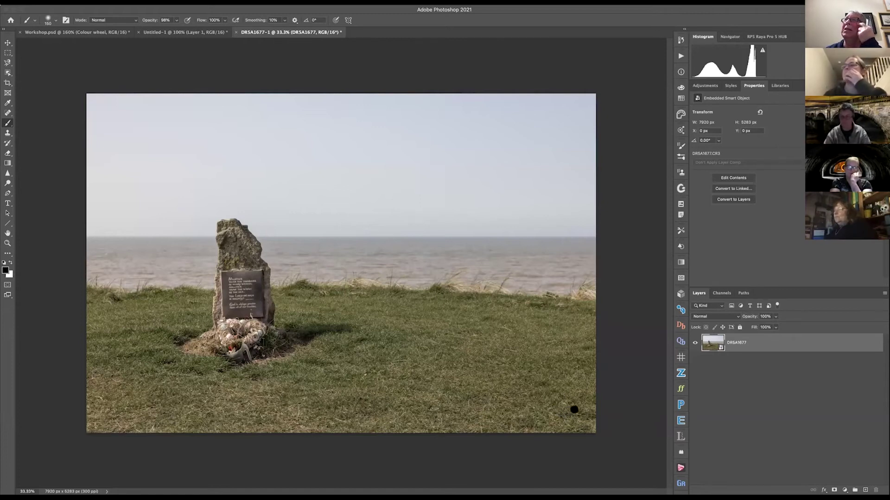
Step: Start a crop of the photo and compare the rule of thirds, grid, diagonal, triangle, golden ratio and golden spiral overlays
click(7, 83)
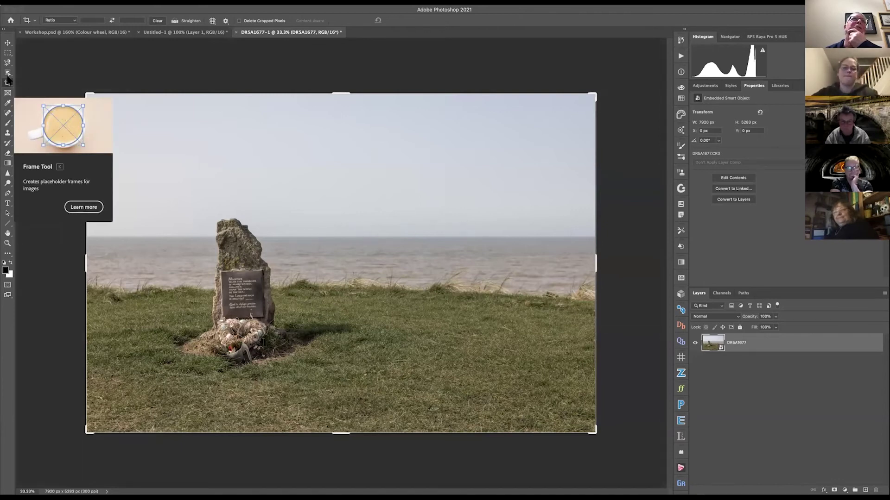
click(341, 96)
mouse_move(341, 96)
mouse_down()
mouse_move(327, 94)
mouse_move(338, 93)
mouse_up()
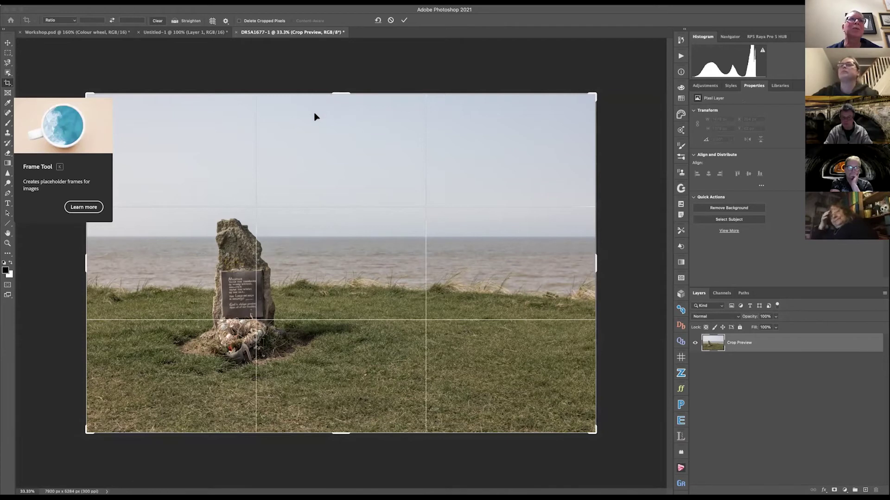
key(o)
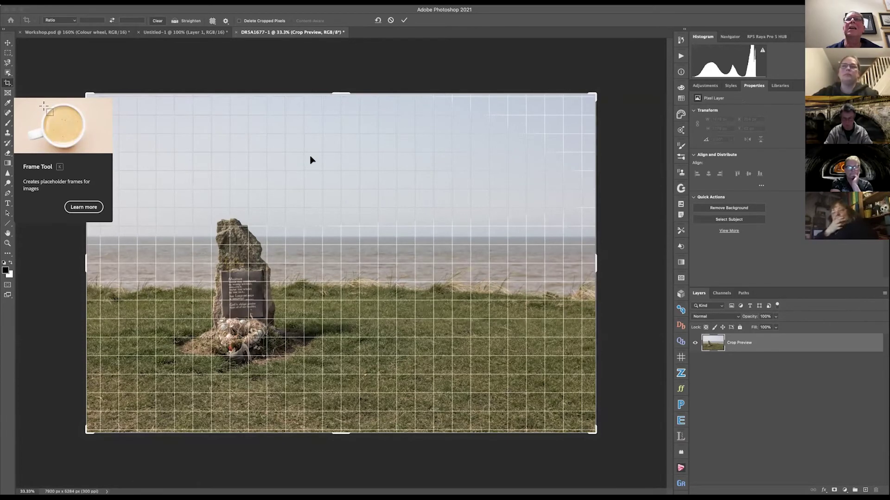
key(o)
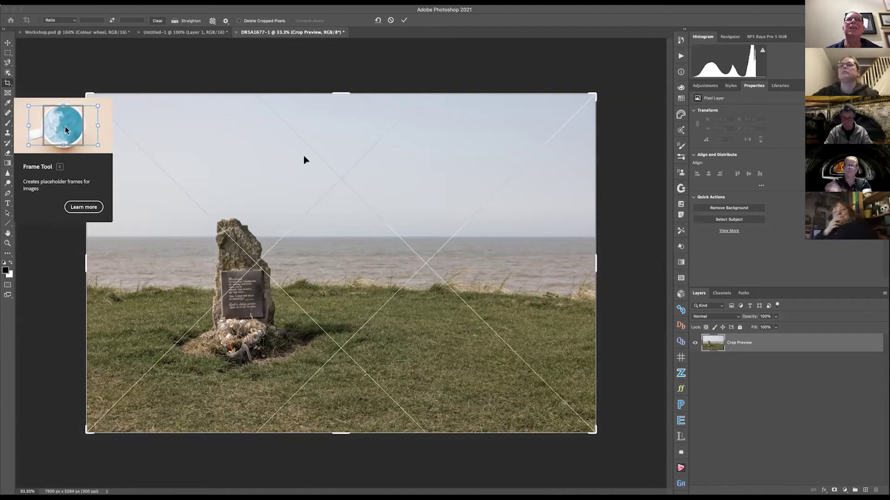
key(o)
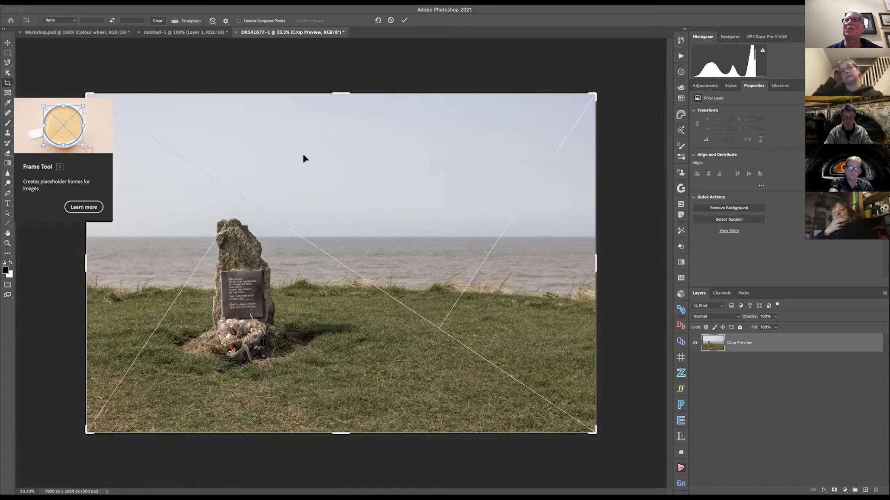
key(o)
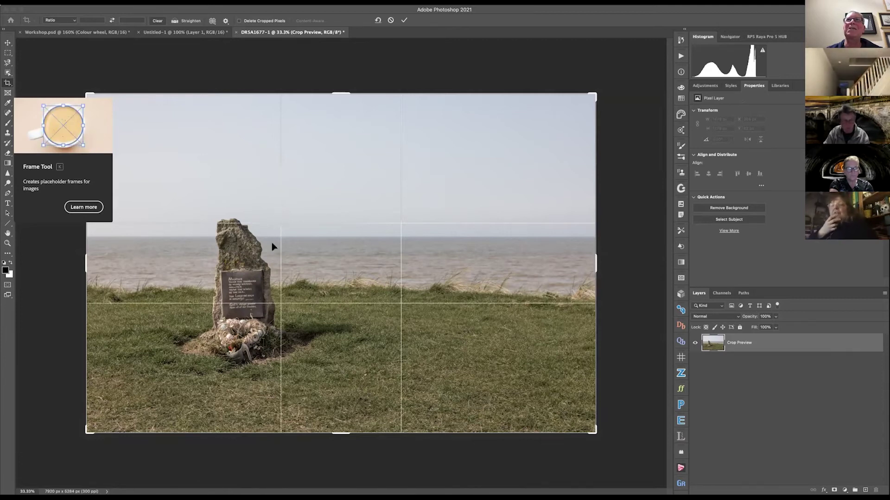
key(o)
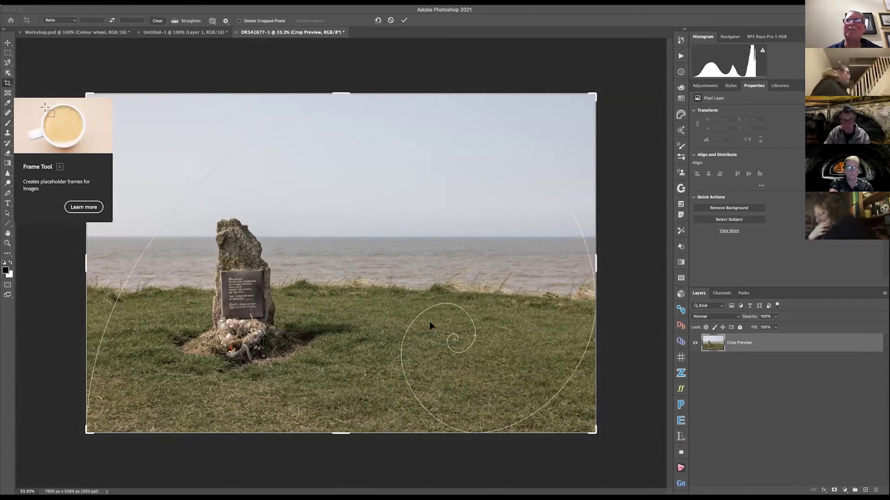
key(o)
key(o)
key(o)
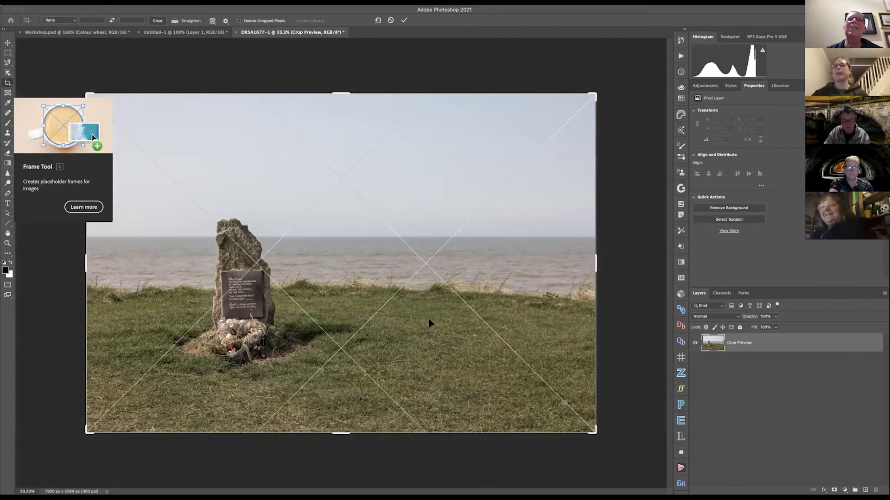
key(o)
key(o)
key(o)
key(o)
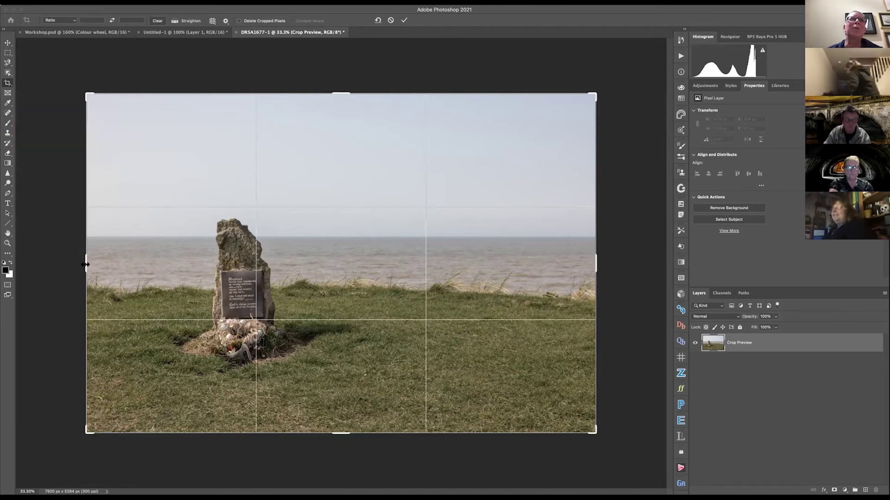
Step: Crop the photo's right side and upper sky to about 7092 × 4997 px, using the golden ratio overlay as a guide
drag(85, 265, 86, 264)
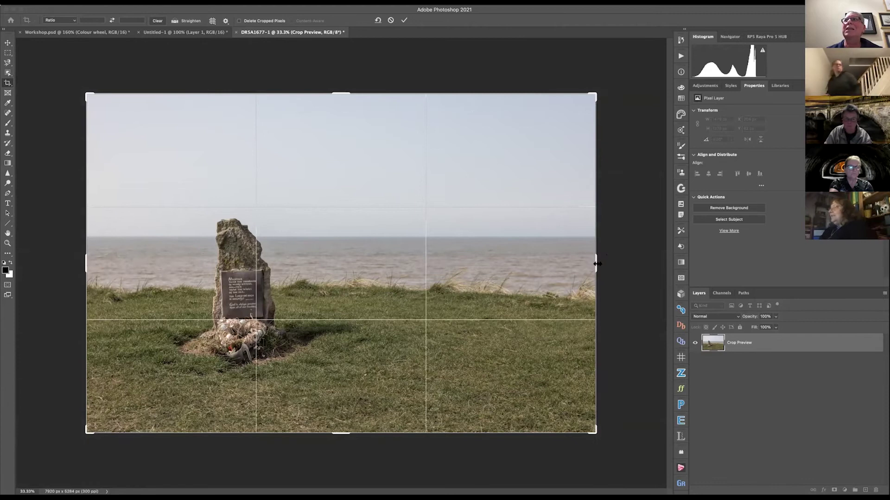
drag(583, 260, 569, 254)
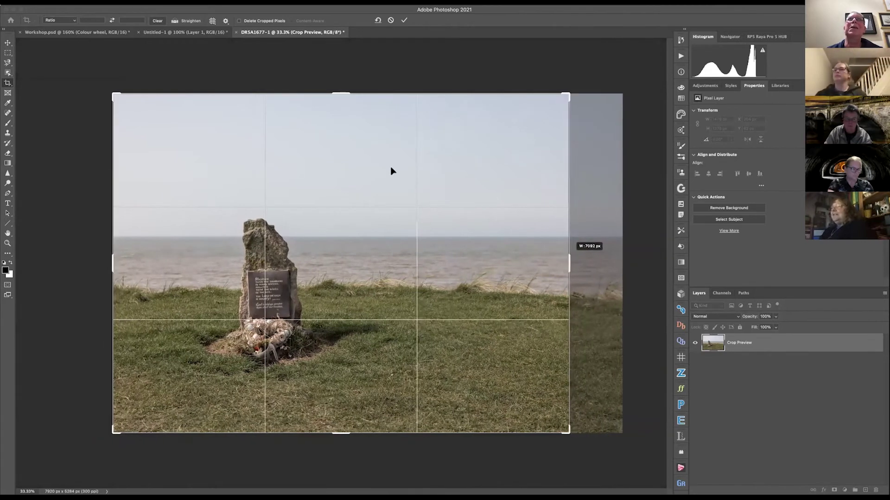
drag(340, 95, 341, 101)
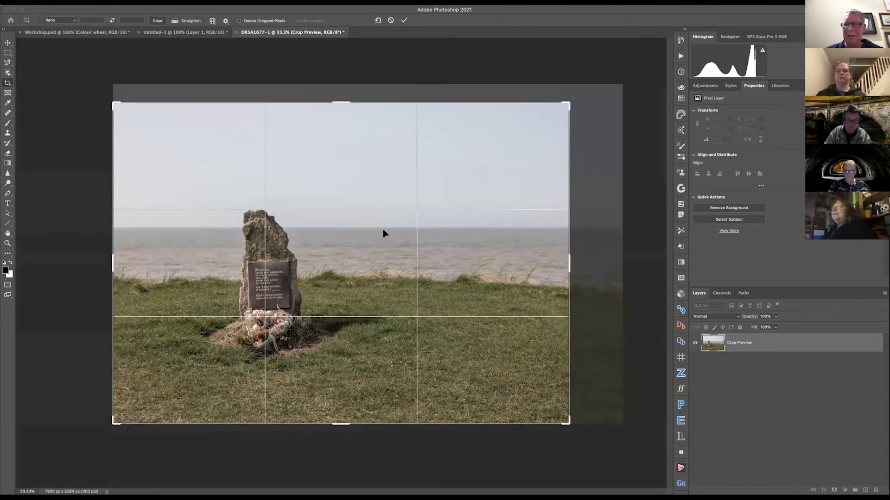
key(o)
key(o)
key(o)
key(o)
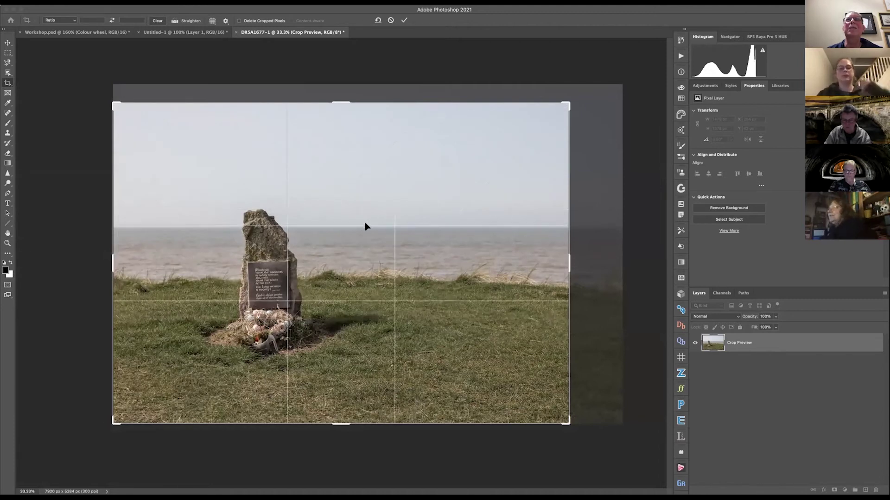
key(Return)
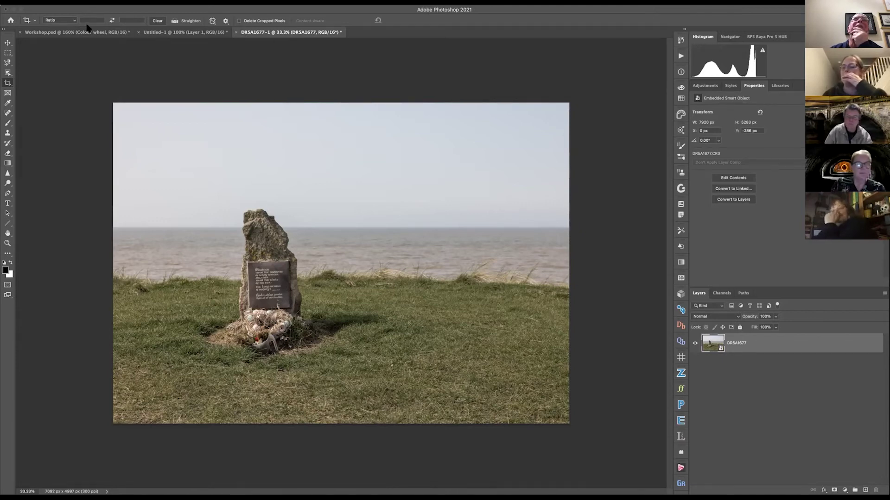
Step: Duplicate the DR5A1677 smart object layer and rasterize the copy
click(241, 32)
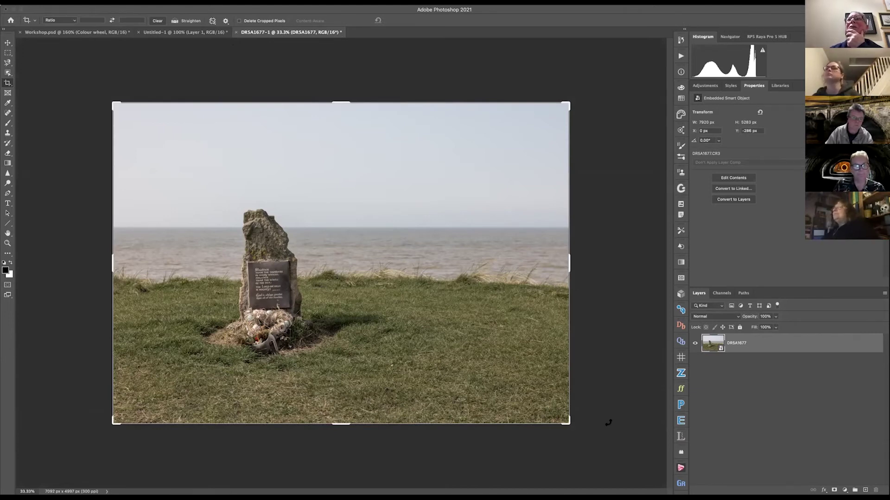
right_click(767, 342)
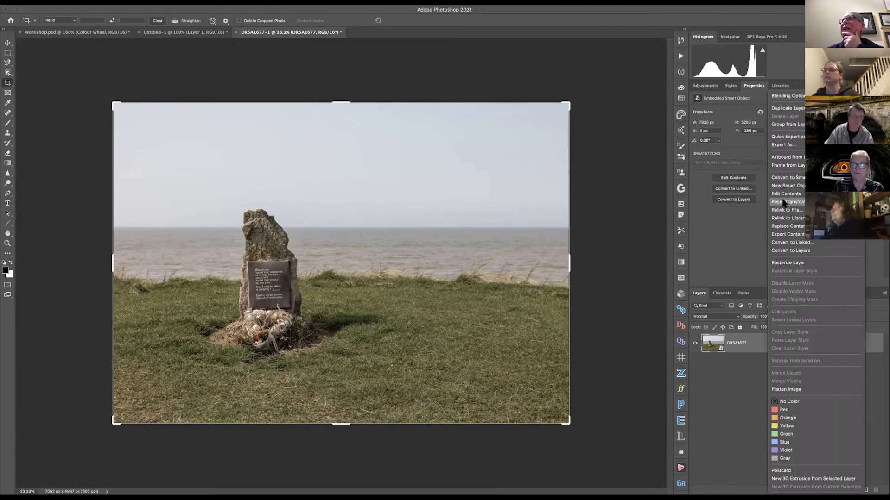
click(788, 108)
click(638, 170)
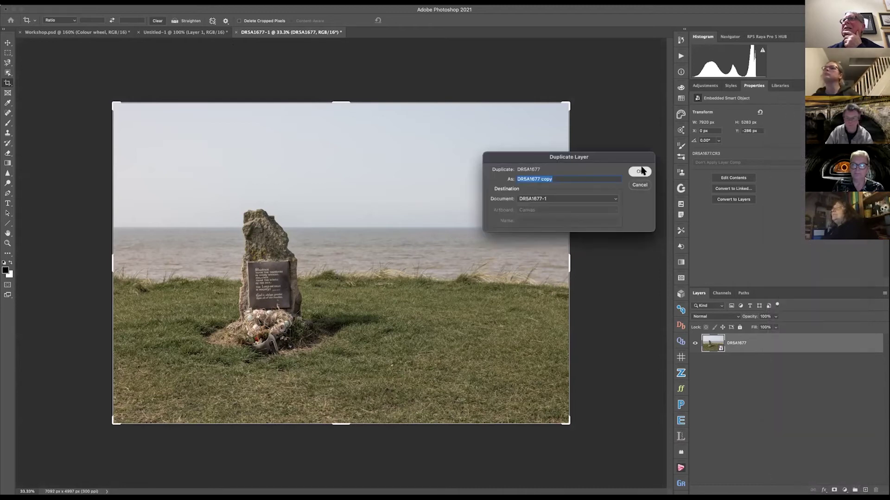
right_click(757, 344)
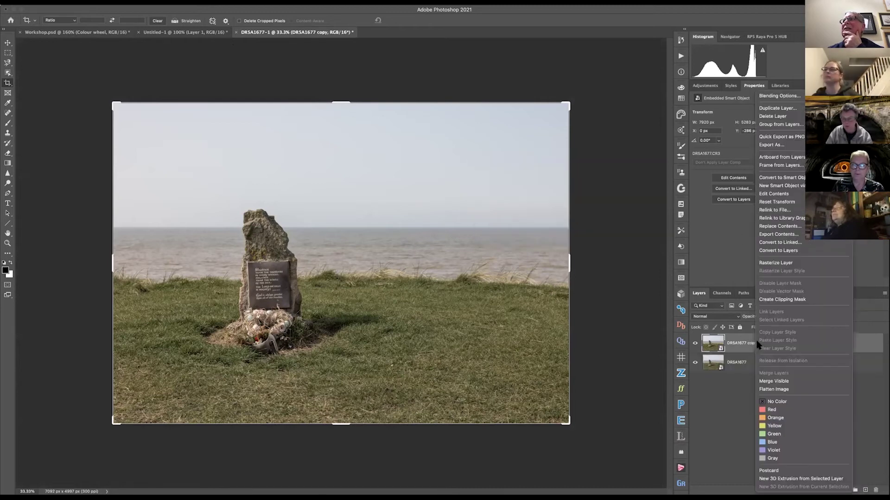
click(775, 262)
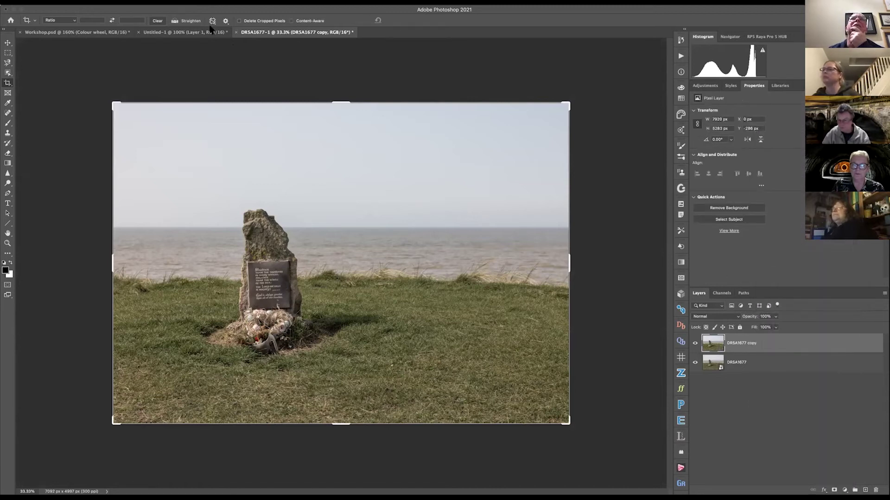
Step: Try a Content-Aware crop that extends the photo's right side to about 8357 px wide, and undo it
click(291, 21)
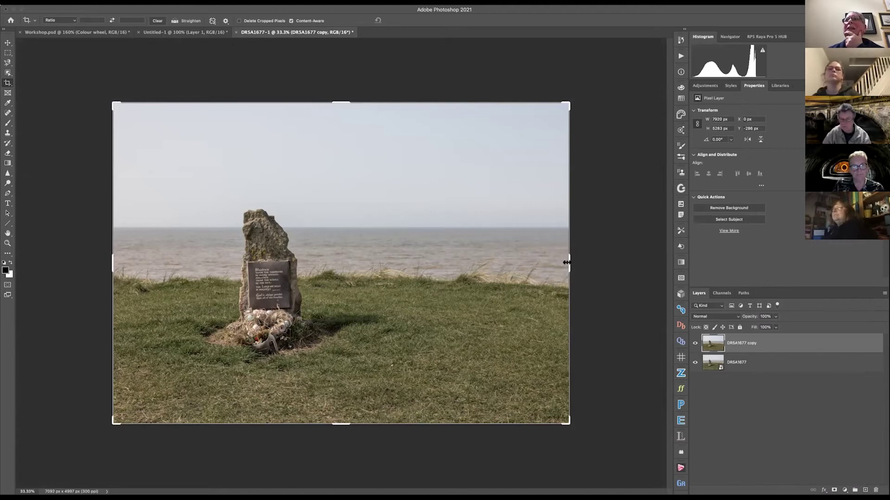
drag(571, 263, 609, 279)
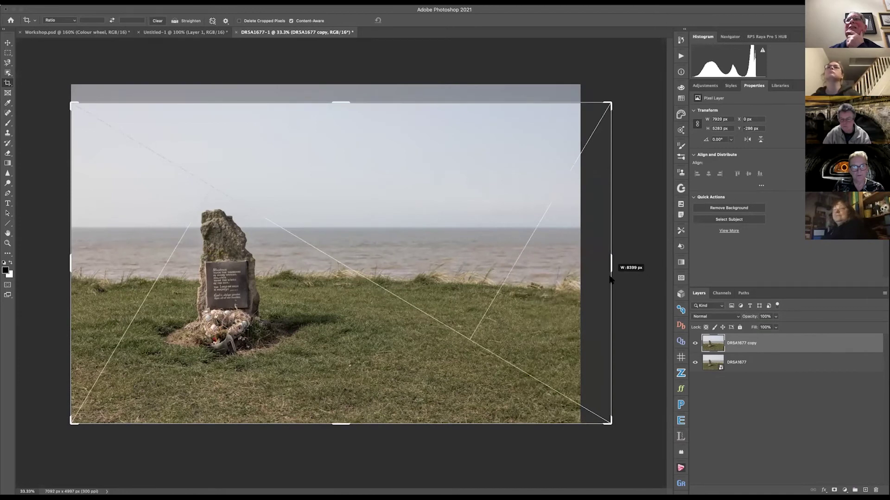
drag(609, 279, 610, 277)
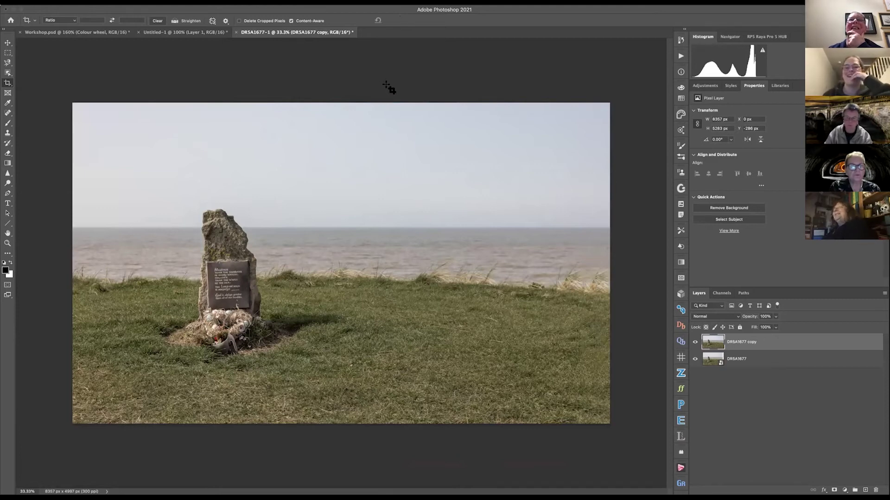
key(ctrl+z)
key(ctrl+z)
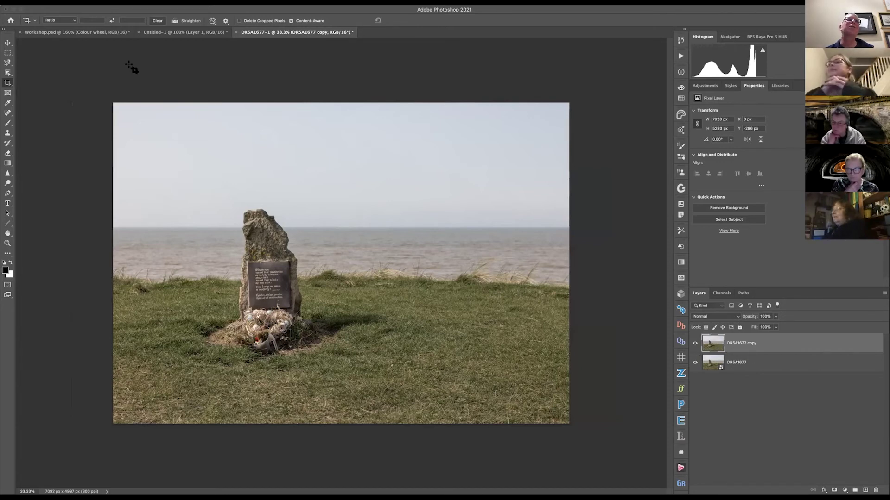
Step: Try a Content-Aware crop that extends the photo's left side to about 7544 px wide, and undo it
click(7, 85)
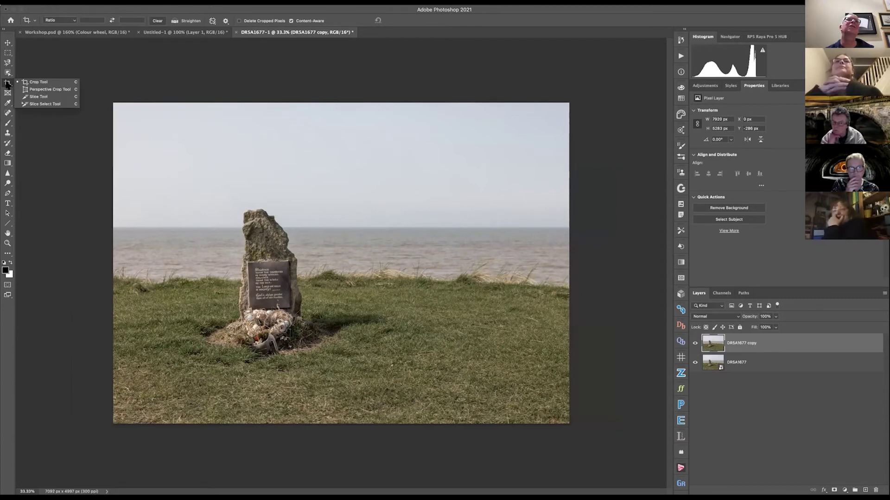
click(309, 22)
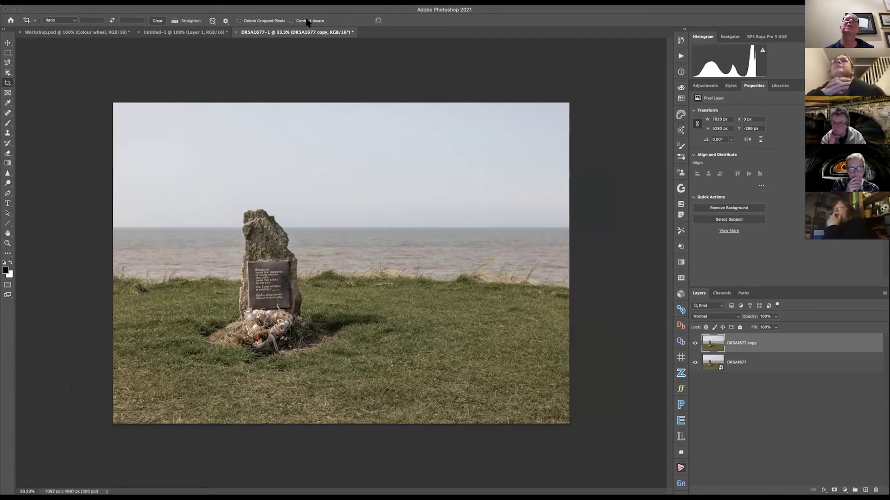
click(290, 21)
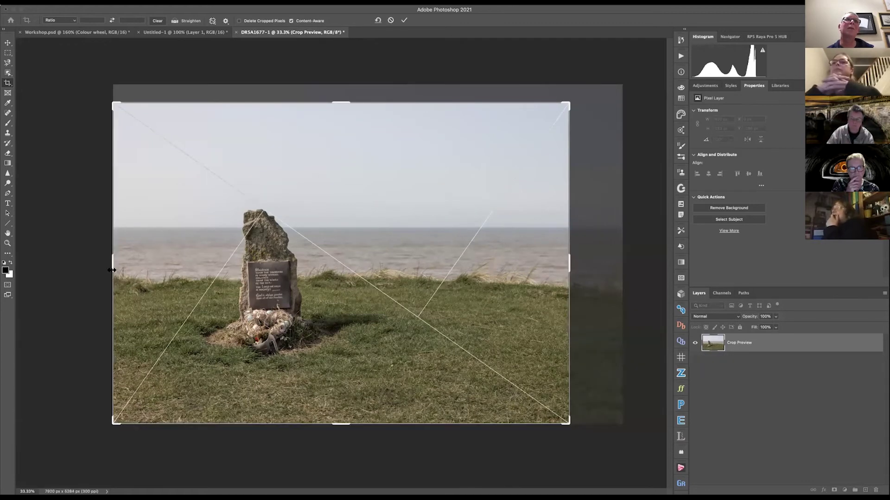
drag(112, 265, 99, 263)
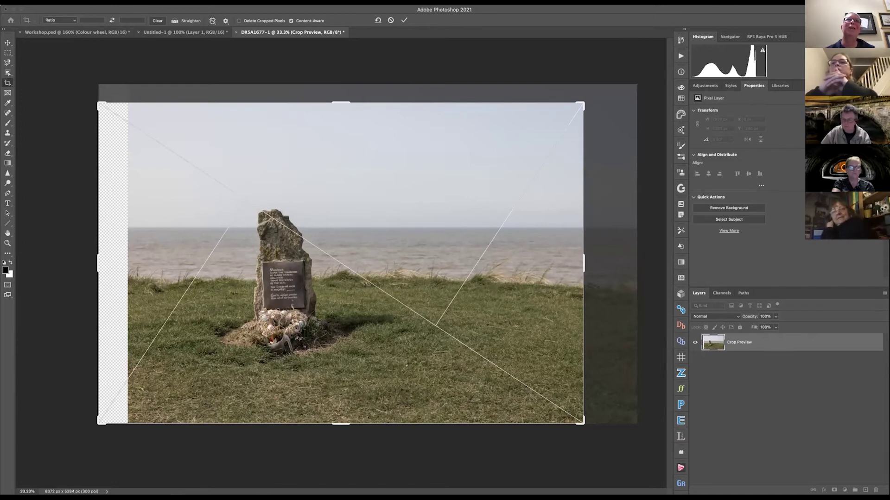
click(404, 21)
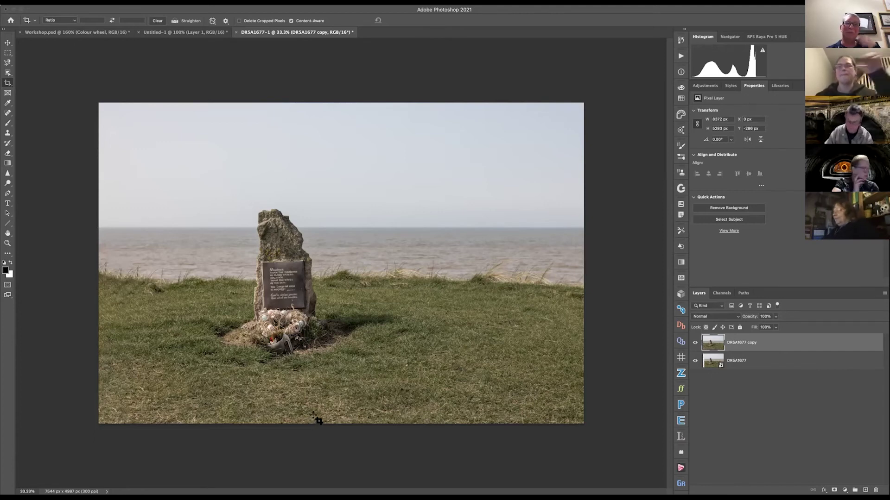
key(ctrl)
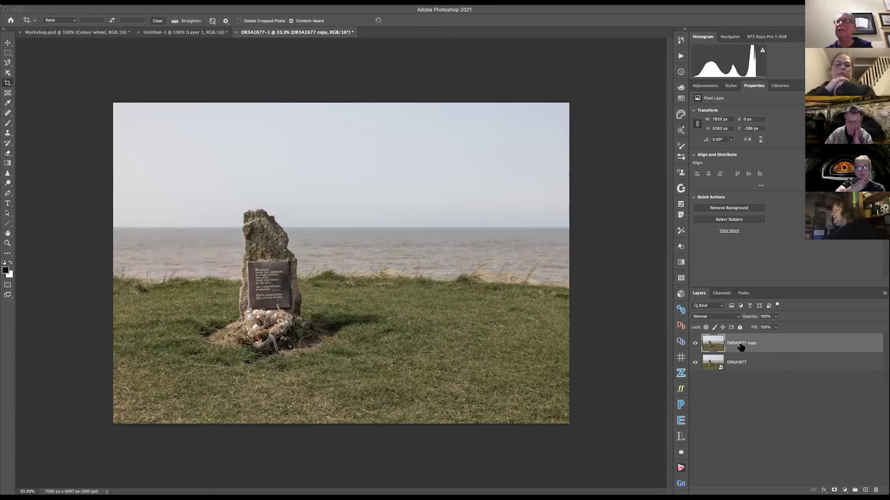
Step: Delete the rasterized copy layer and duplicate the DR5A1677 smart object layer under the name DR5A1677 copy
key(Delete)
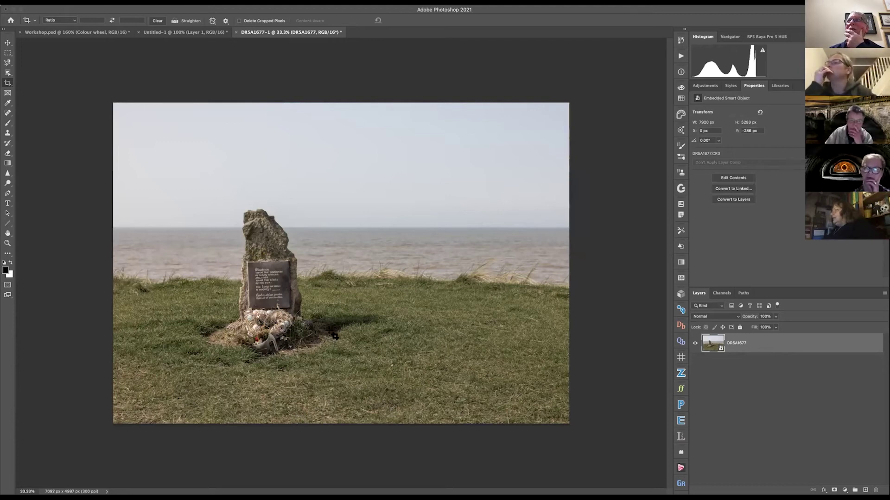
right_click(748, 350)
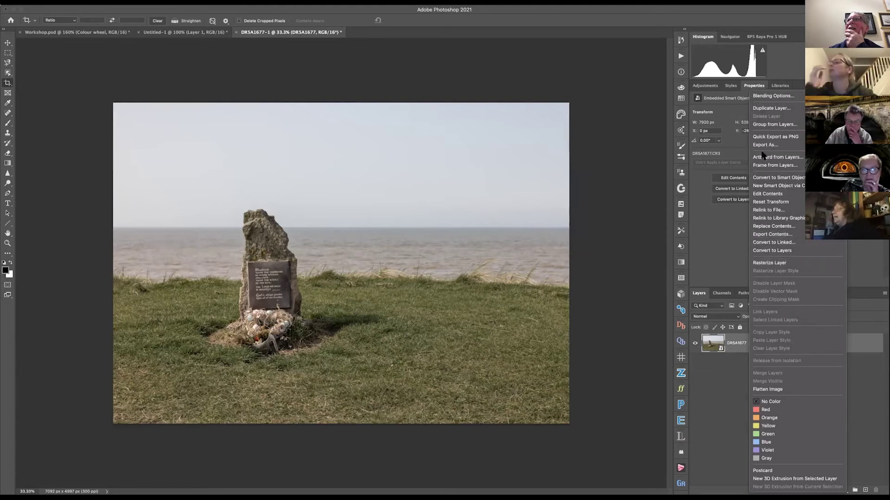
click(765, 110)
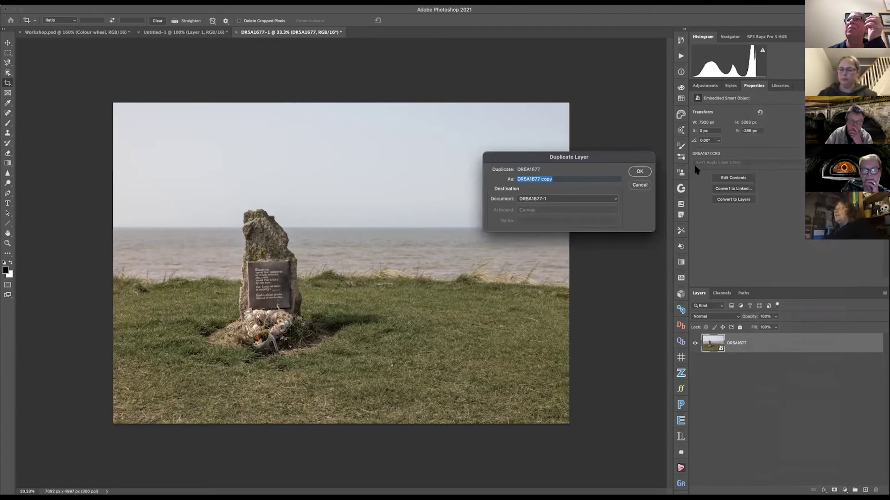
click(640, 172)
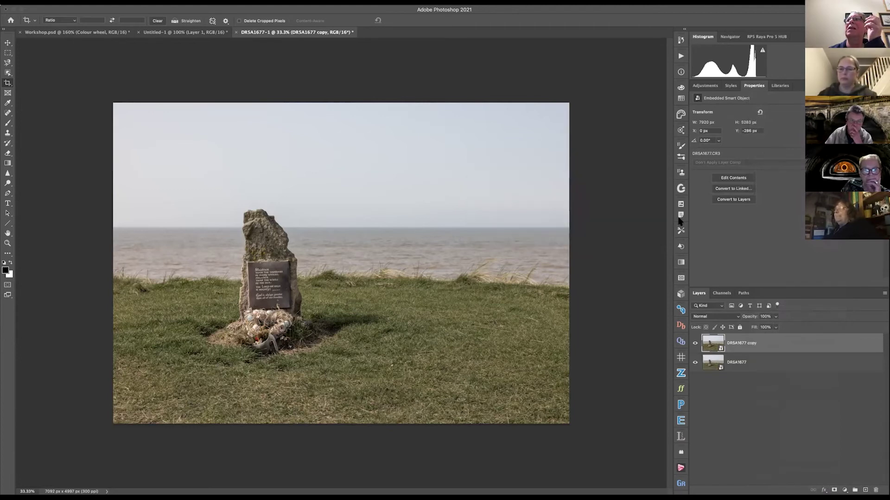
Step: Rasterize the DR5A1677 copy layer and then delete it, keeping only the original smart object layer
right_click(745, 344)
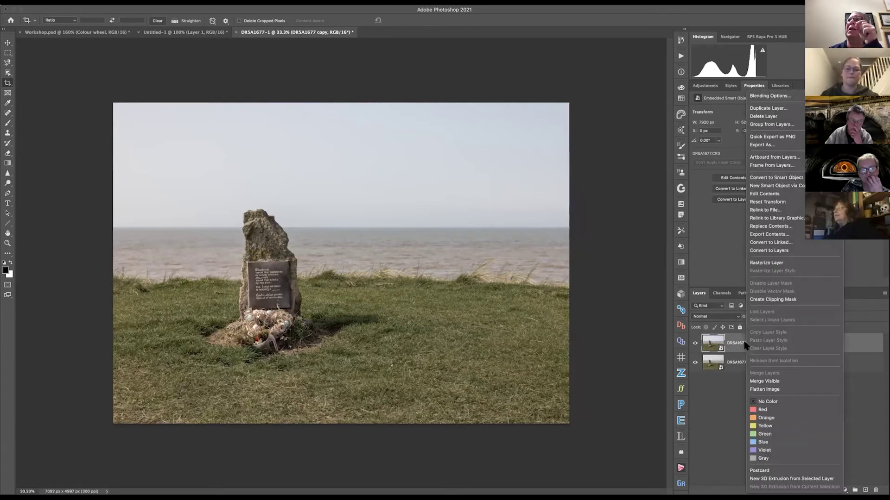
click(767, 263)
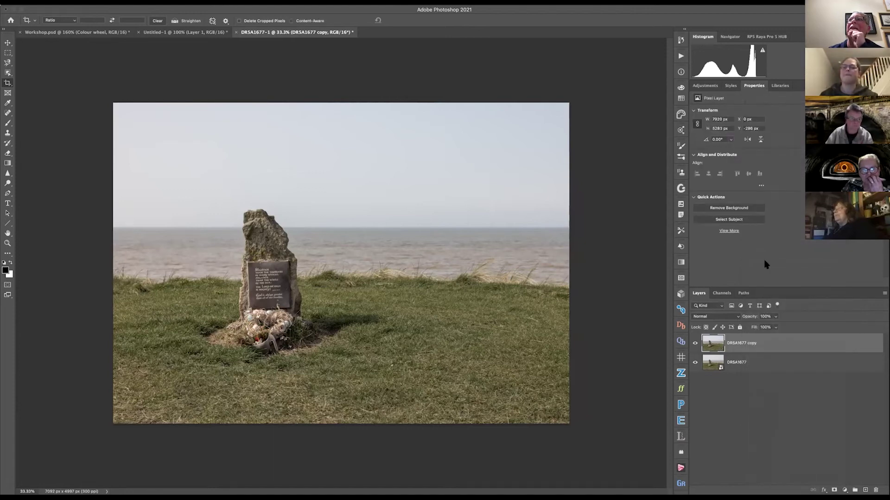
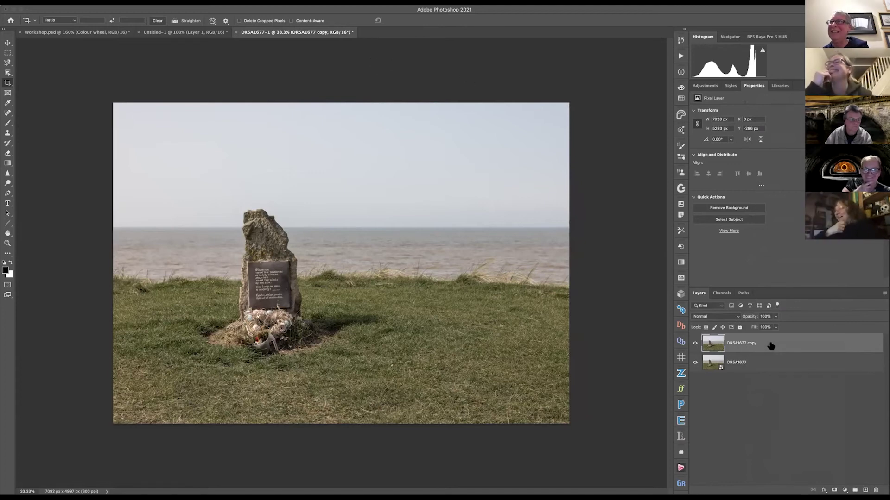
key(Delete)
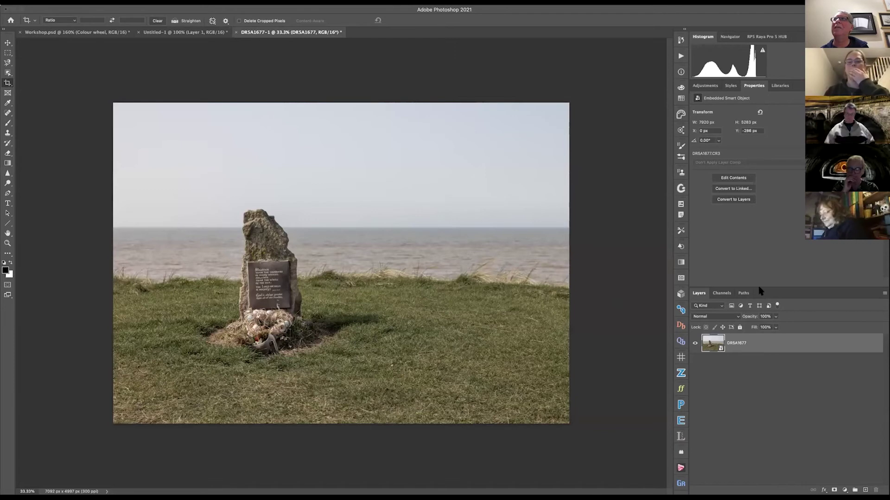
Step: Add a Curves adjustment layer above the photo and place a midtone point and a shadow point on the RGB curve
click(714, 86)
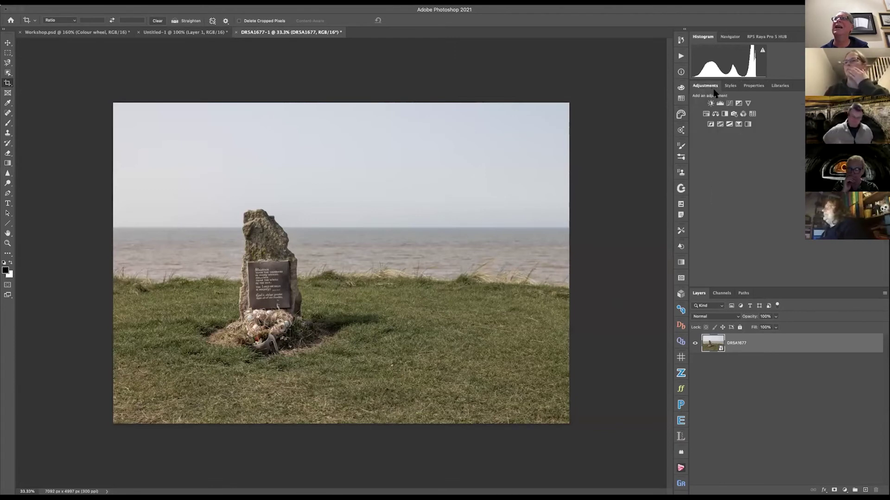
key(ctrl+m)
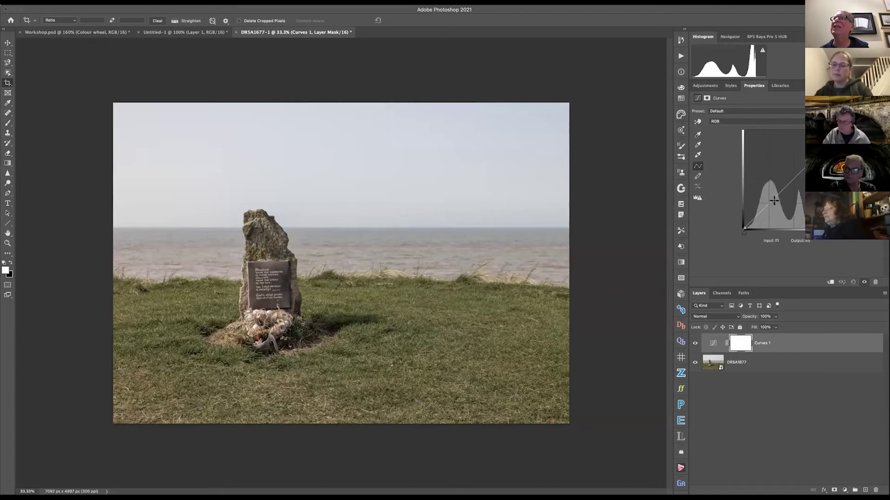
click(792, 178)
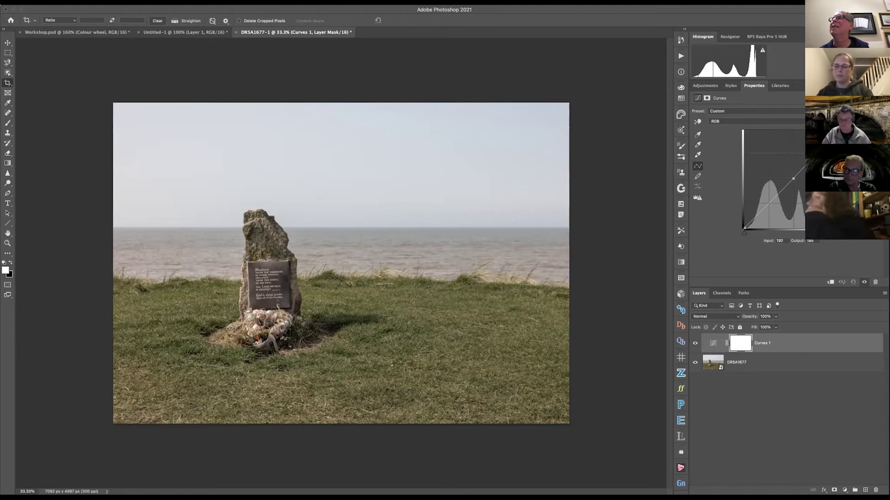
click(769, 203)
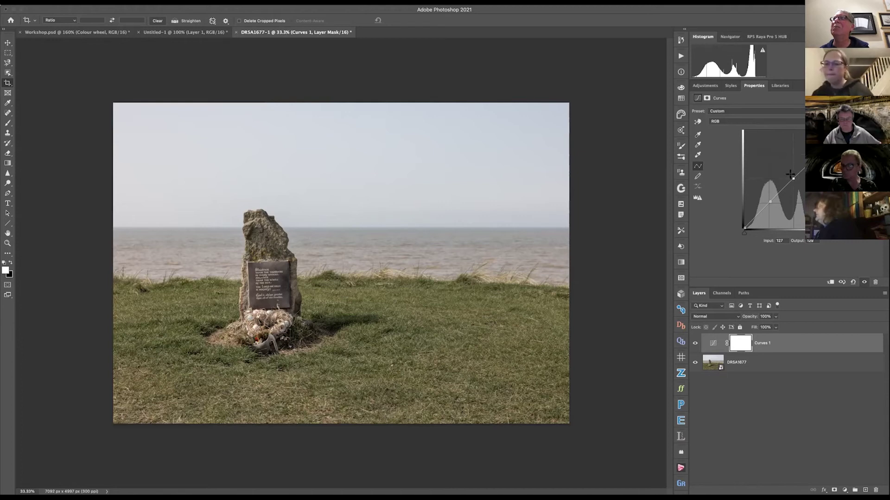
Step: Shape the RGB curve for more contrast: lower the shadow point slightly, raise the highlights near input 191, and shift the midtone point to about input 133
drag(788, 172, 793, 178)
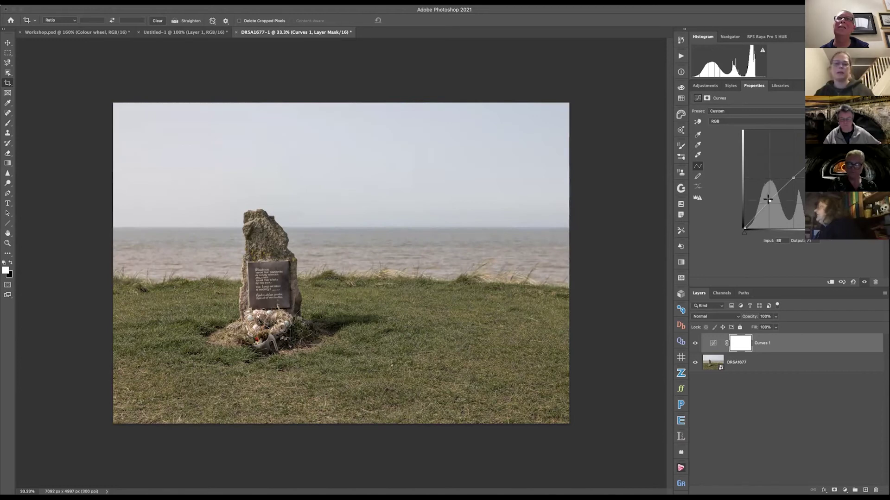
drag(767, 198, 769, 204)
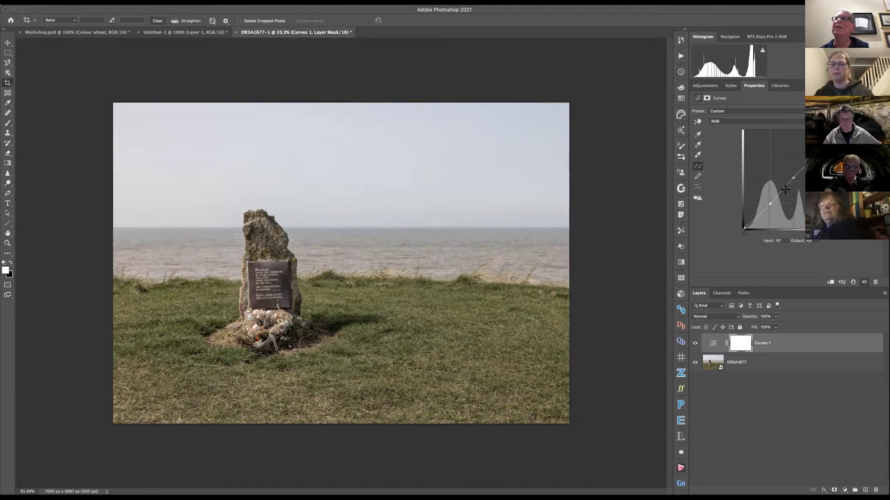
drag(818, 154, 817, 149)
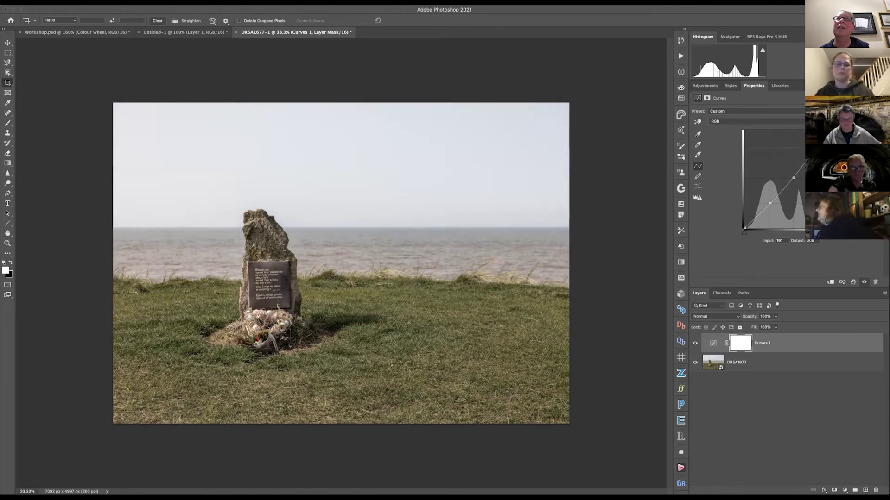
click(793, 177)
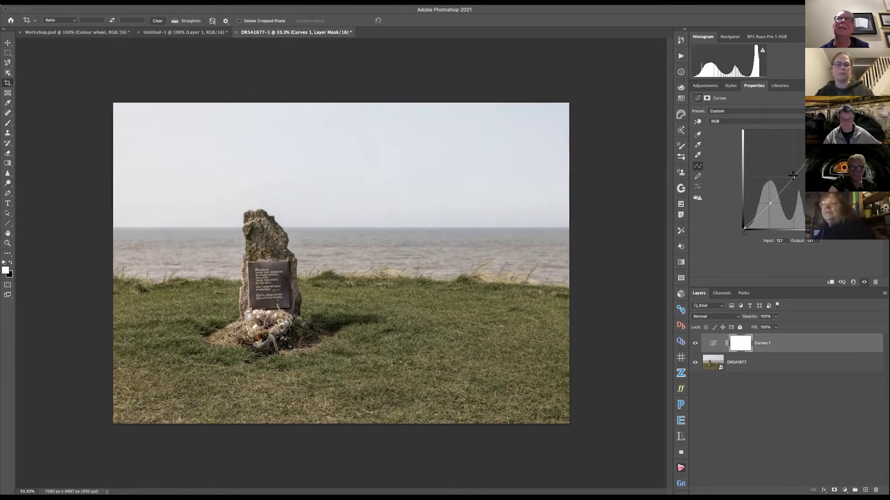
drag(794, 177, 795, 175)
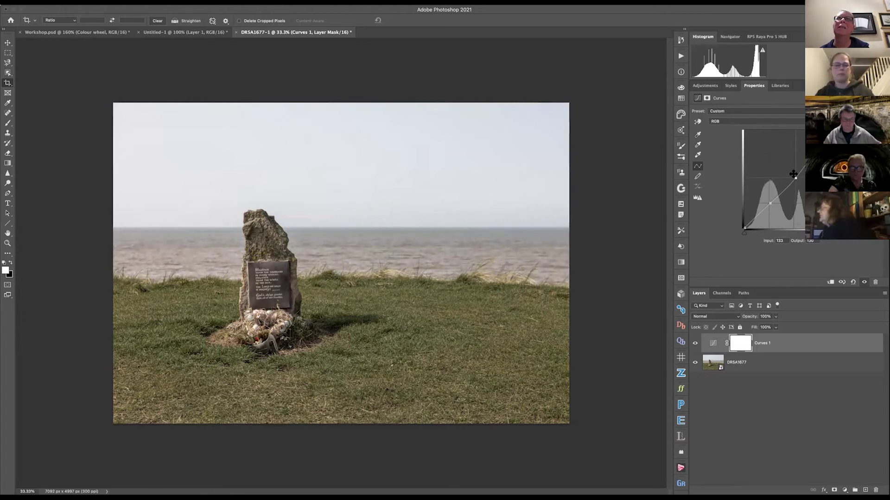
Step: Compare the photo with and without the Curves 1 adjustment by toggling the layer's visibility
click(694, 343)
click(694, 344)
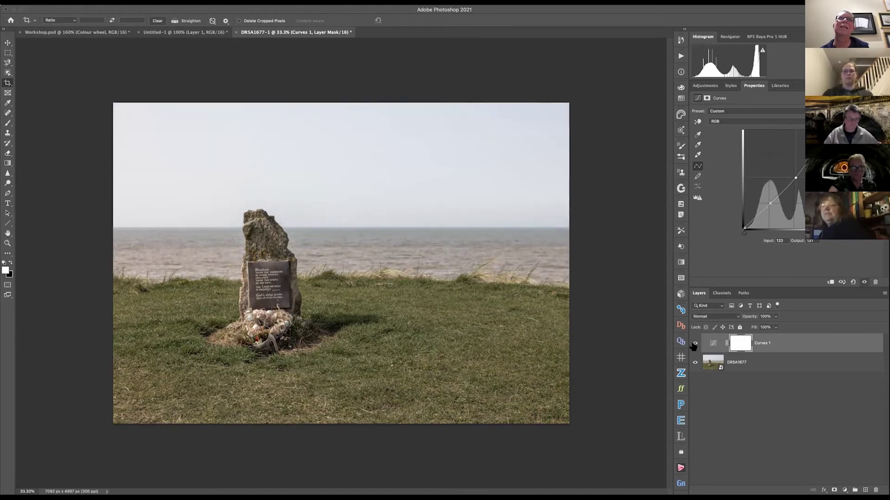
click(695, 344)
click(695, 344)
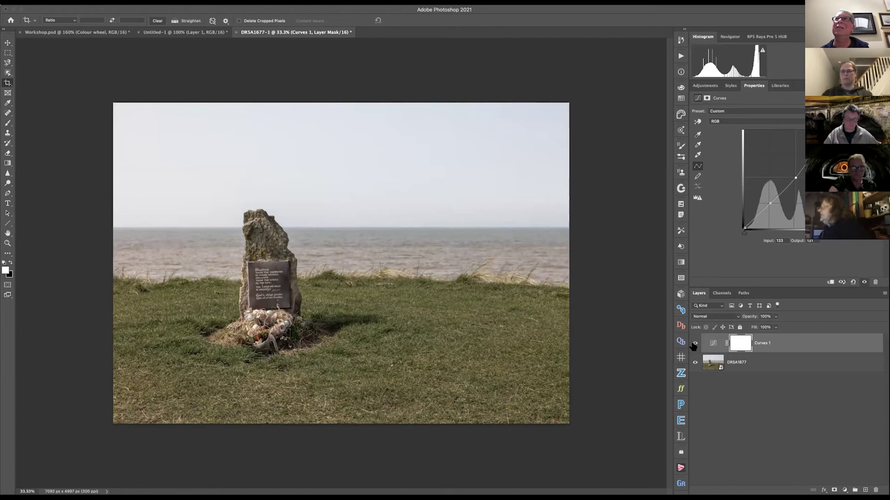
click(694, 343)
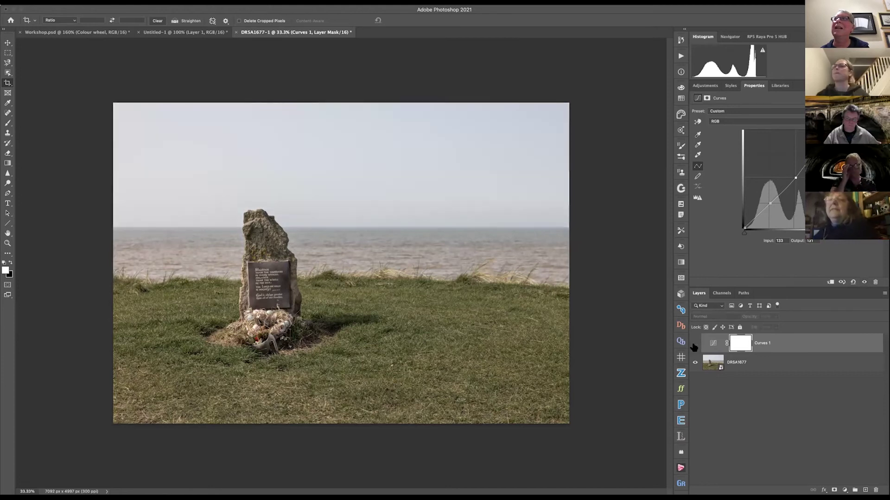
click(695, 343)
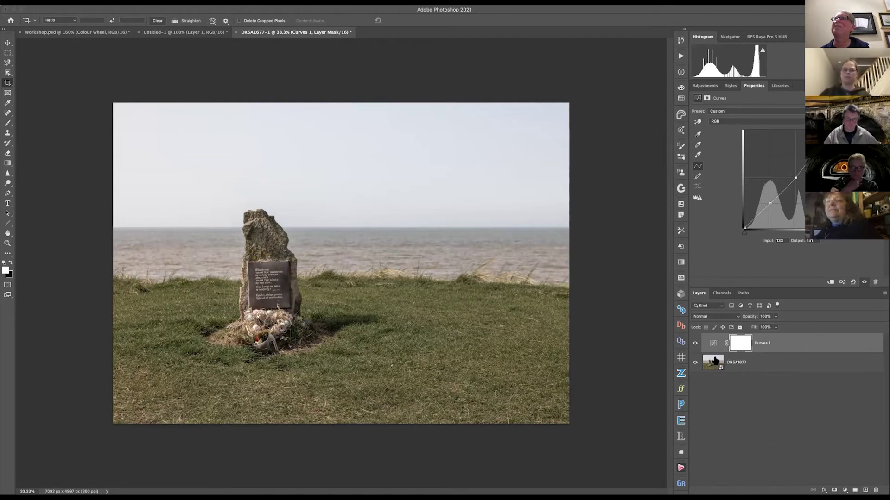
Step: Enlarge the space for the curve properties and fine-tune the highlight point at about input 196
drag(805, 288, 805, 360)
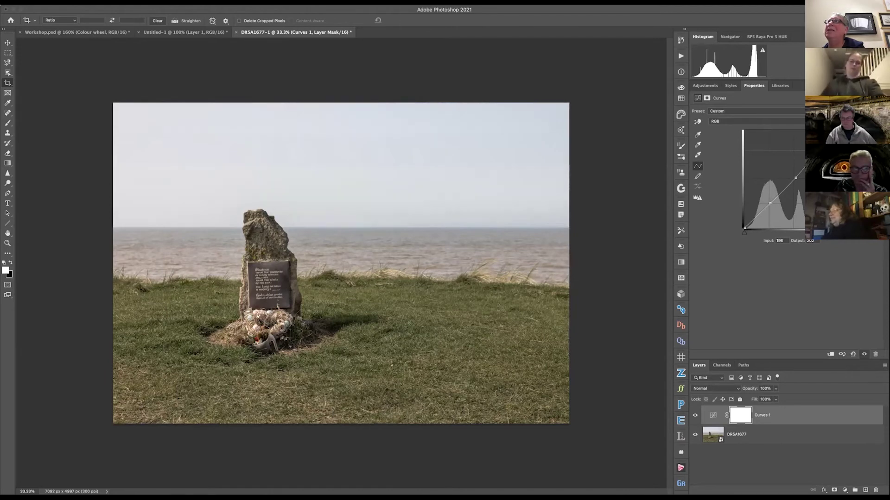
key(Right)
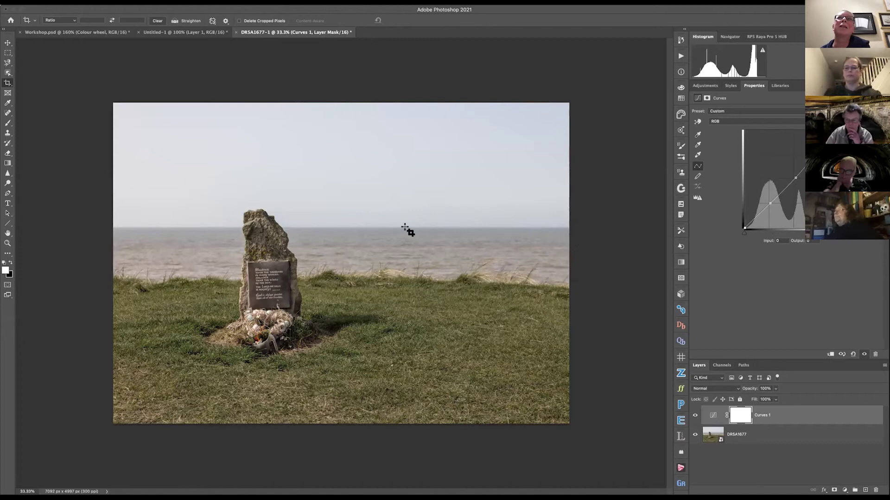
Step: Start Sky Replacement on the DR5A1677 layer and try the Blue Skies preset with wispy streaked clouds
key(alt+[)
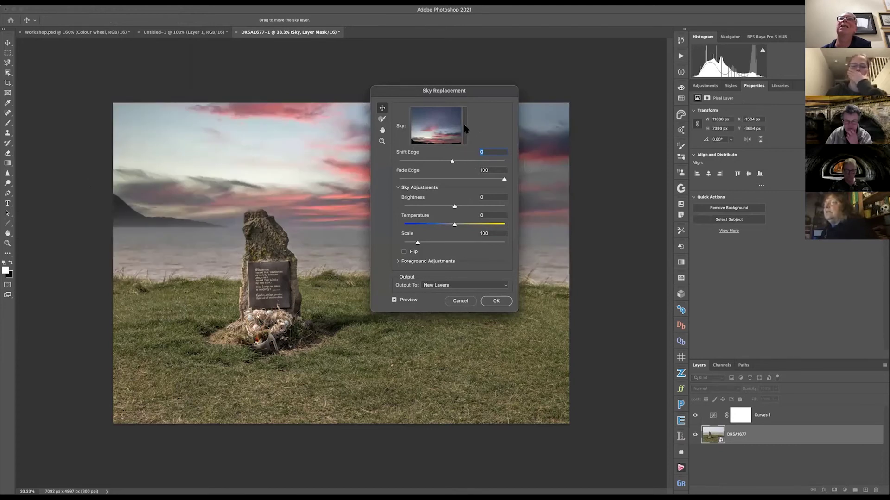
click(464, 128)
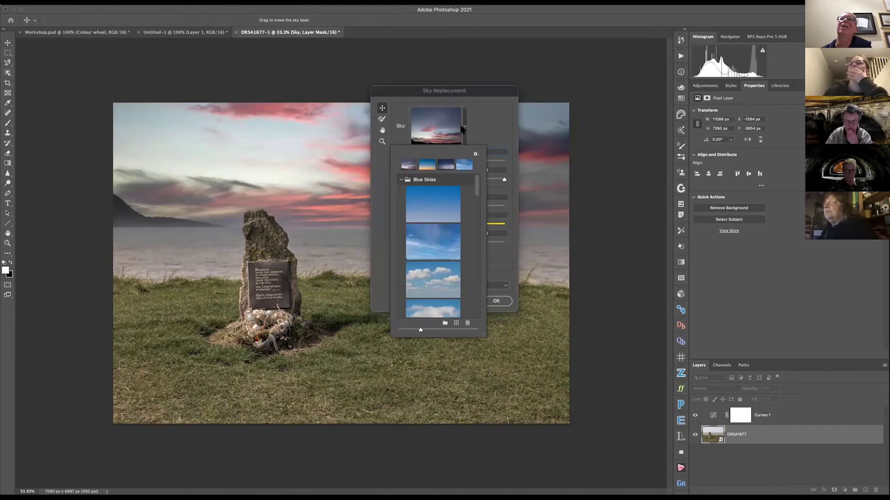
click(445, 324)
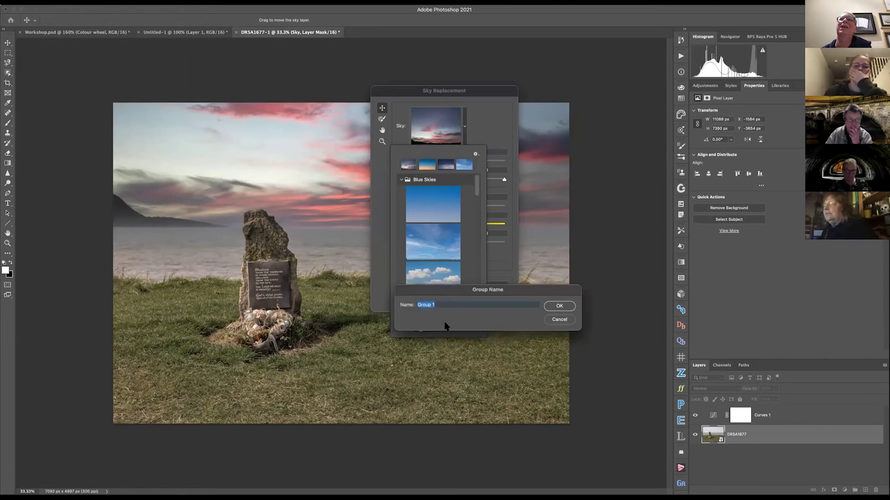
click(559, 319)
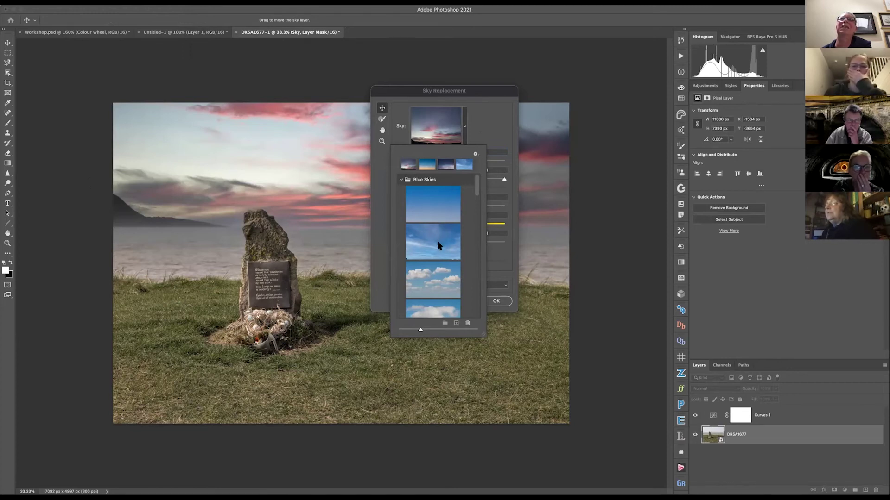
click(437, 245)
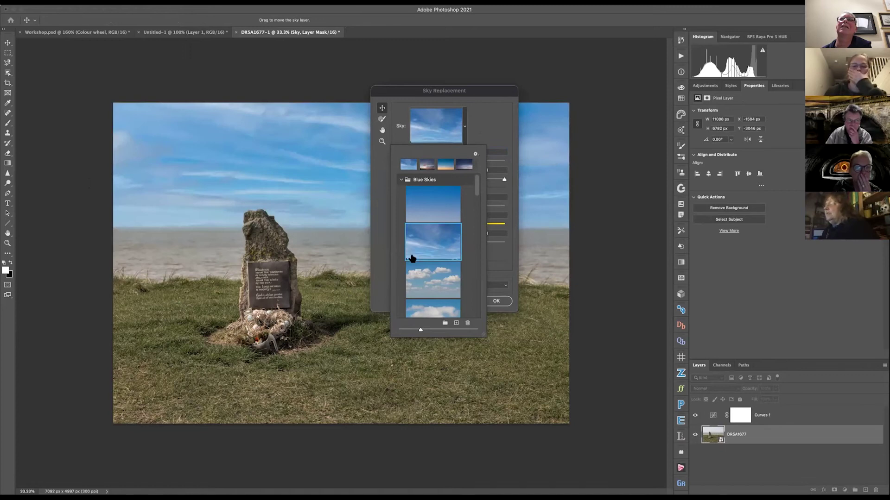
Step: Choose the sky preset with small rippled white clouds for the replacement and reduce the size of the preset thumbnails
drag(477, 191, 474, 220)
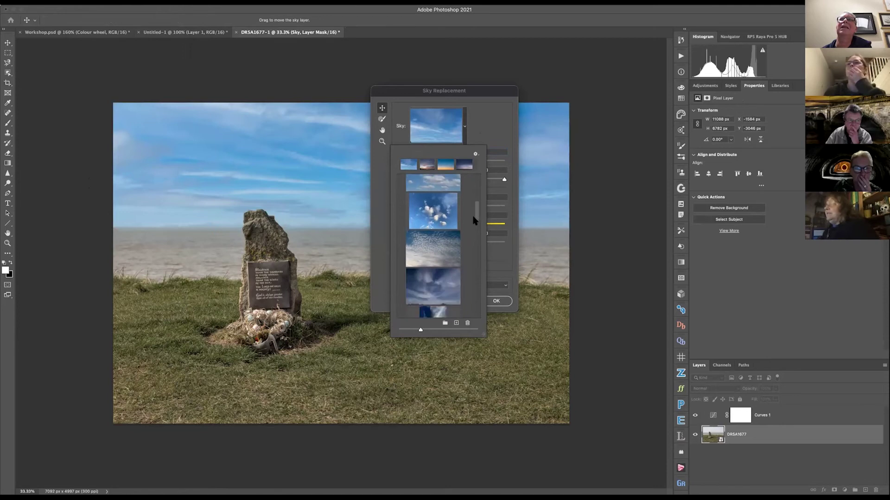
click(438, 253)
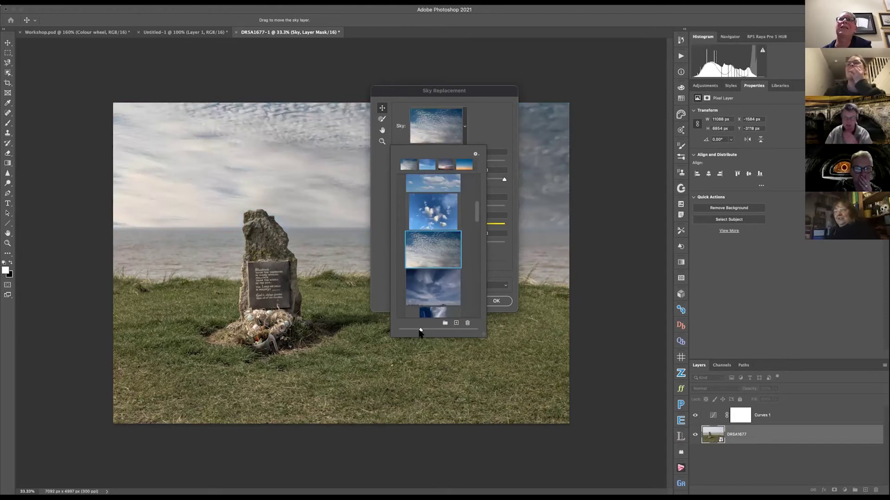
drag(421, 330, 412, 330)
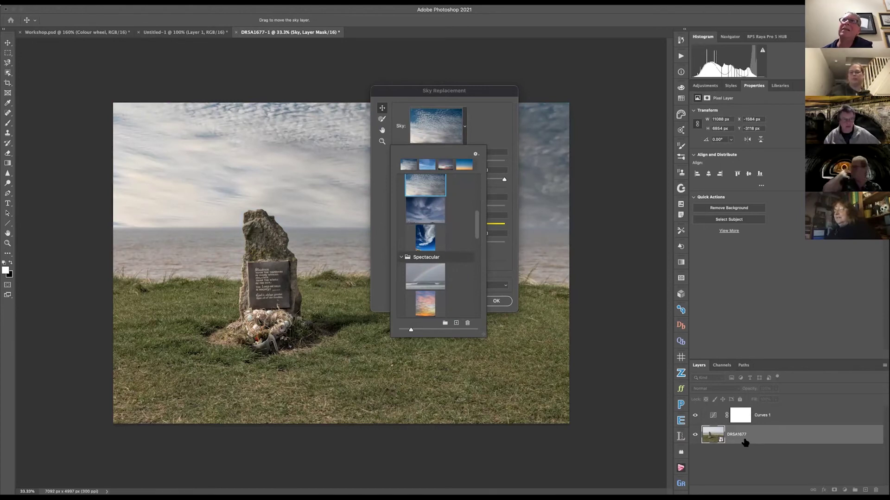
Step: Set the sky's Fade Edge to 89 and Brightness to about -51, and apply the replacement as New Layers
click(491, 125)
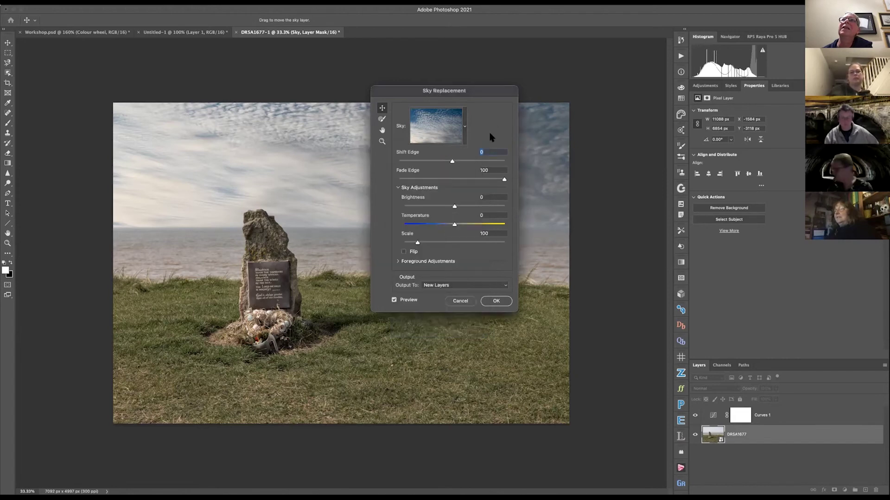
mouse_move(504, 179)
mouse_down()
mouse_move(463, 180)
mouse_move(492, 181)
mouse_up()
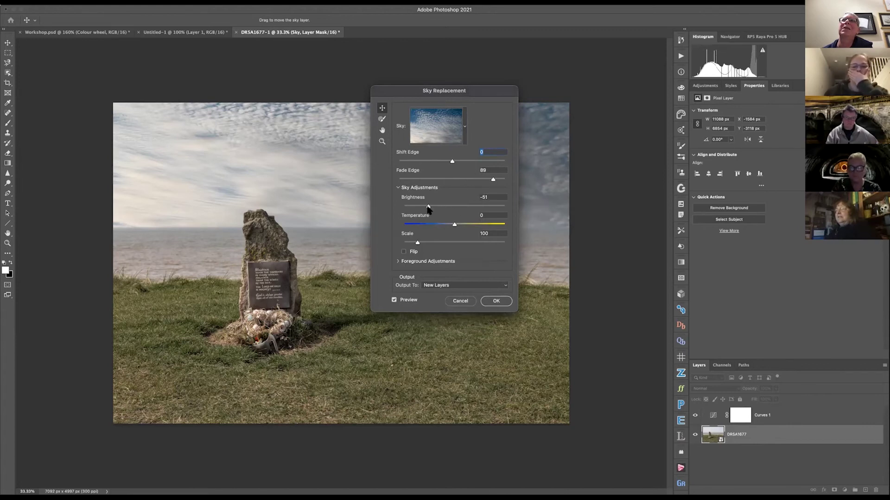
key(Return)
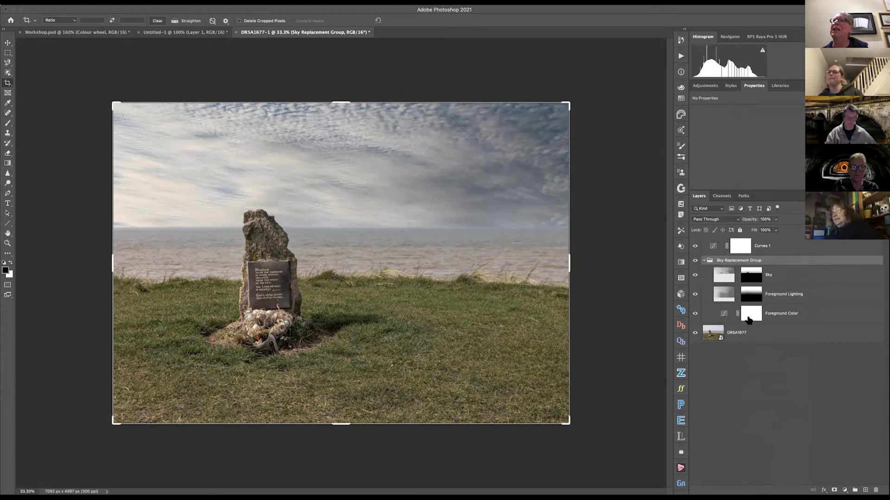
Step: Check the effect of the Foreground Color and Sky layers by toggling their visibility in the Sky Replacement Group
click(695, 313)
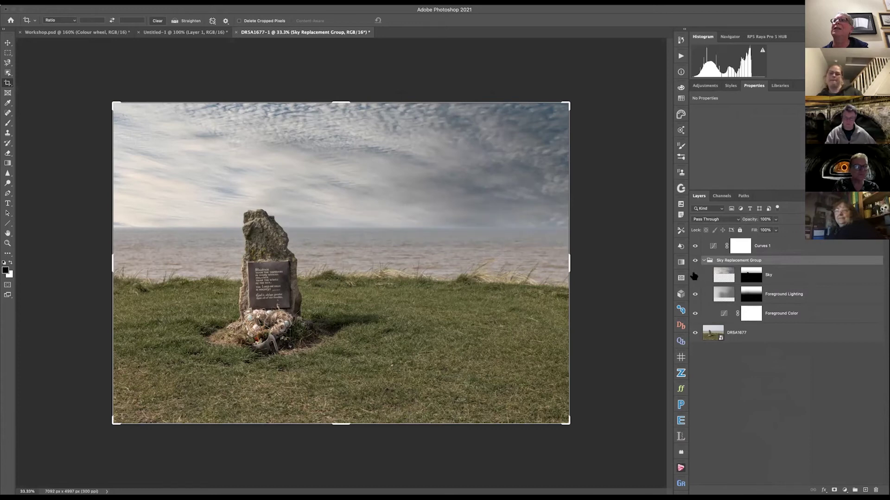
click(695, 275)
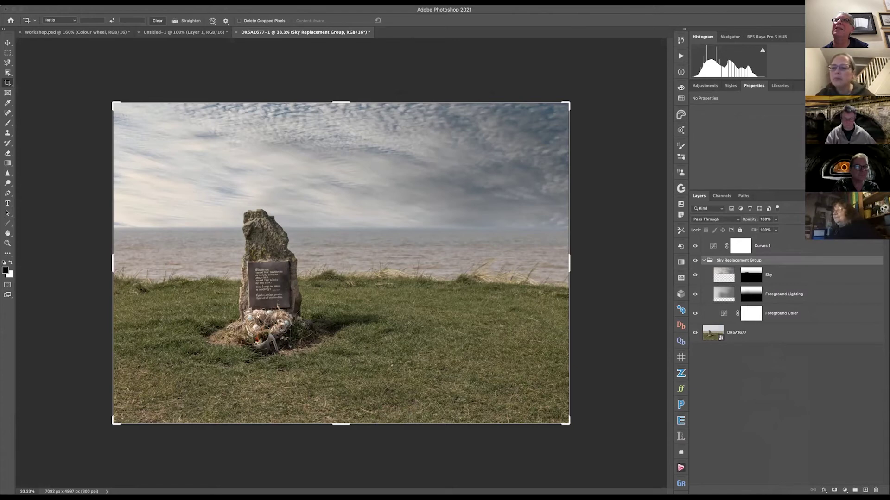
Step: Lower the Sky layer's opacity to about 46% and select the Foreground Lighting layer
click(724, 276)
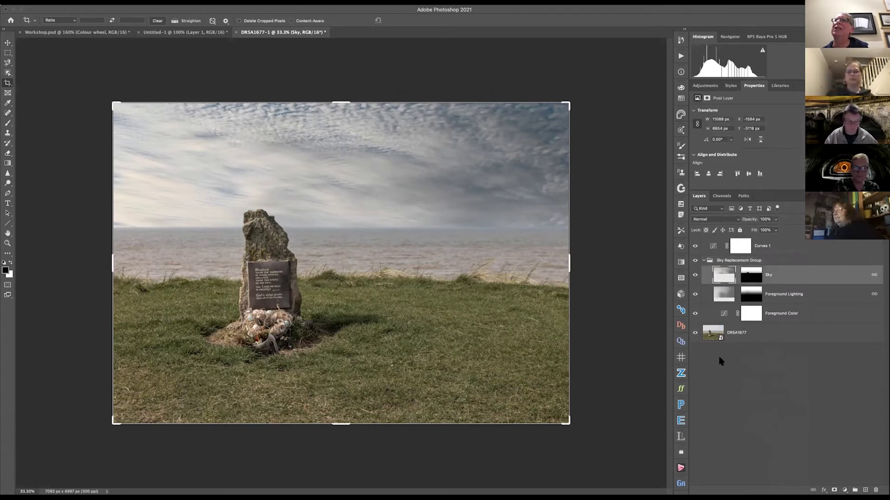
drag(750, 221, 750, 221)
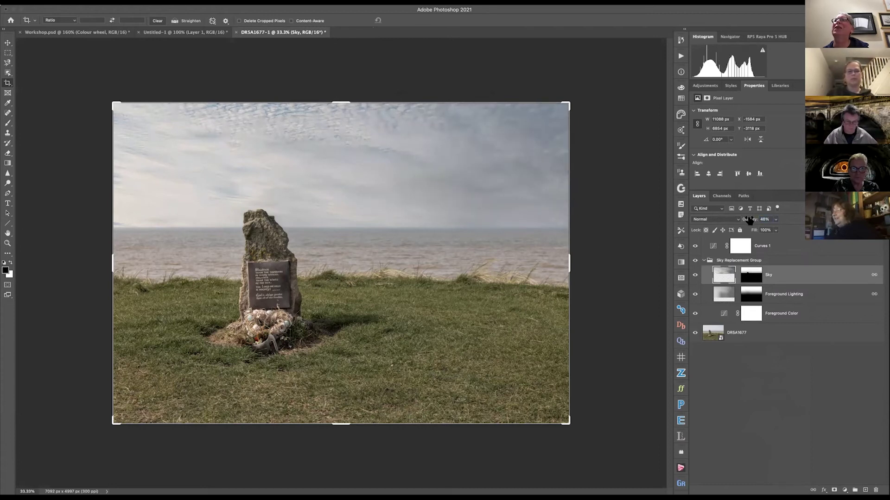
click(721, 296)
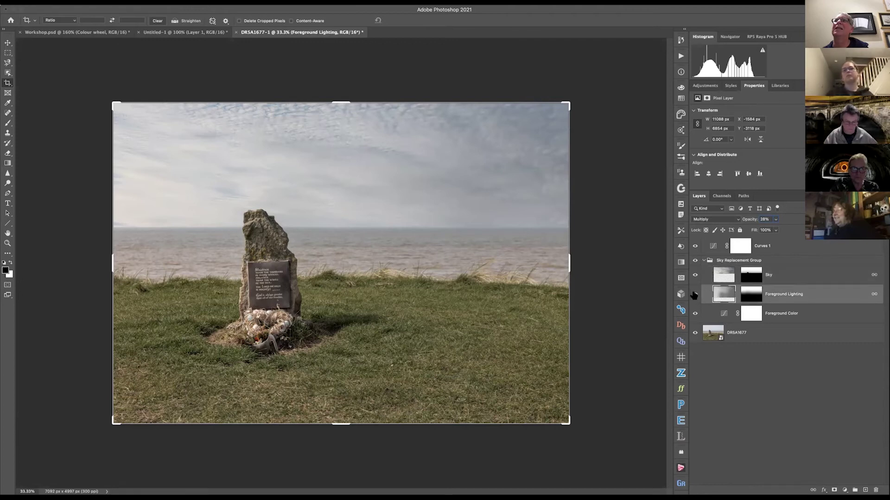
Step: Check the Foreground Lighting layer's effect by toggling its visibility, leave the Crop tool, and collapse the Sky Replacement Group
click(694, 295)
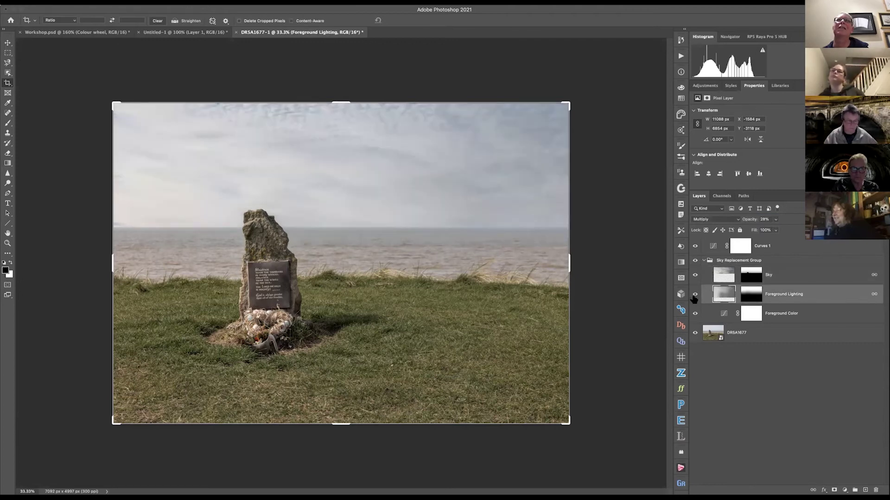
click(695, 294)
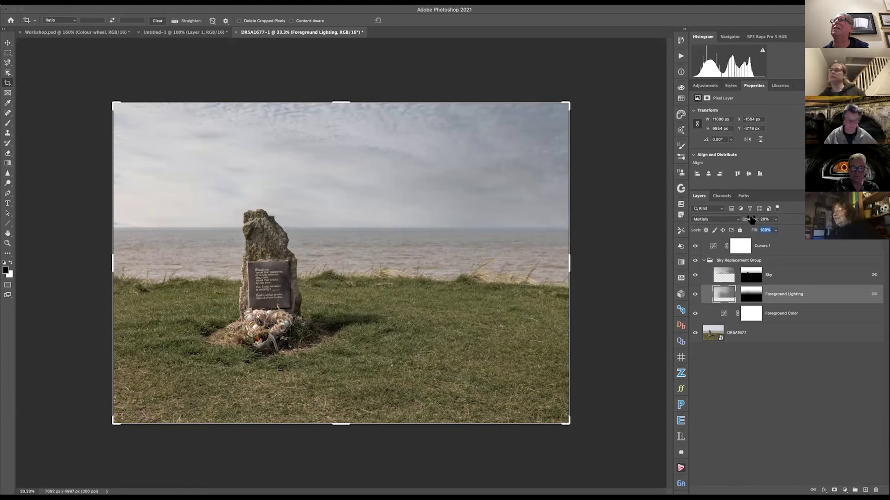
click(723, 276)
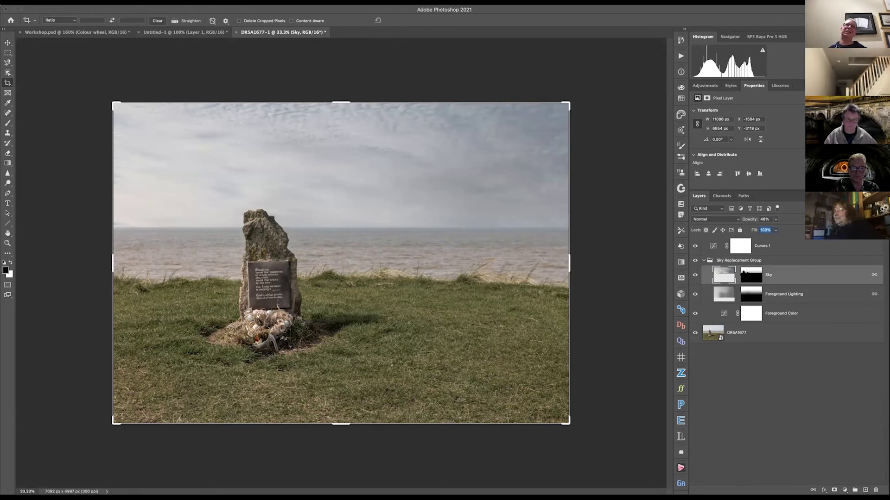
click(7, 213)
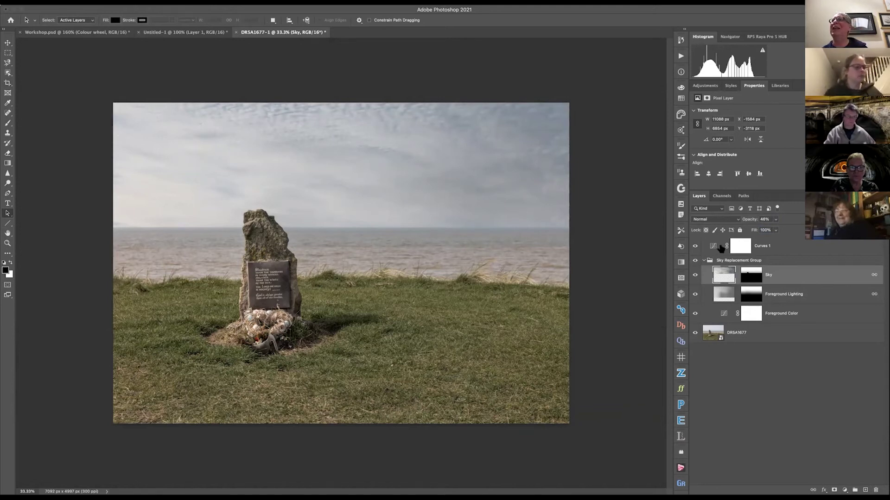
click(702, 260)
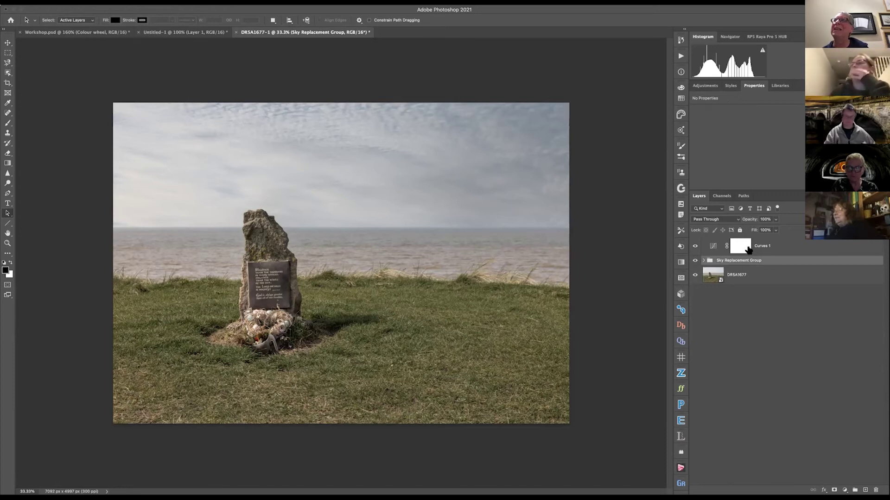
Step: Add a Hue/Saturation adjustment layer above the Sky Replacement Group and nudge its master Lightness very slightly
click(705, 86)
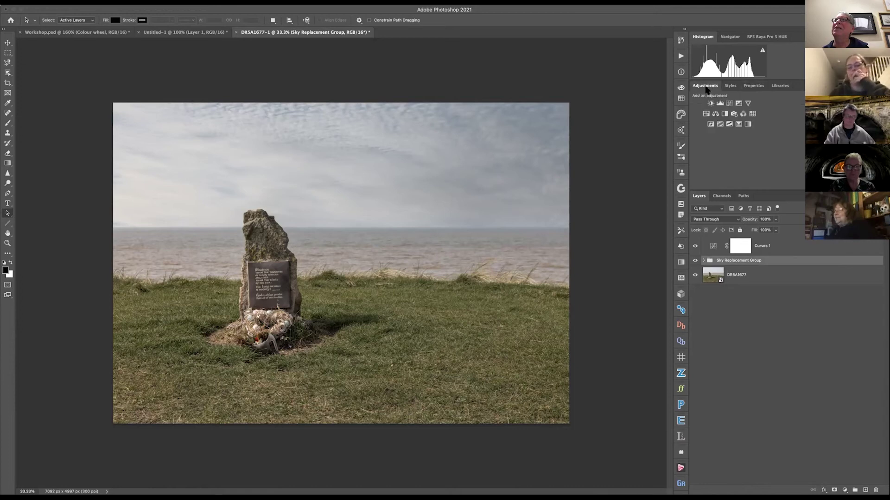
click(706, 115)
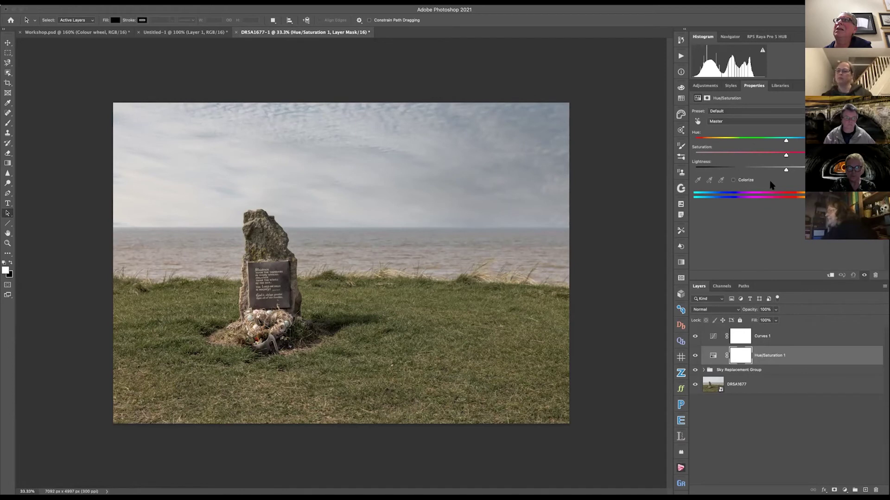
mouse_move(786, 169)
mouse_down()
mouse_move(801, 170)
mouse_move(780, 174)
mouse_move(785, 168)
mouse_up()
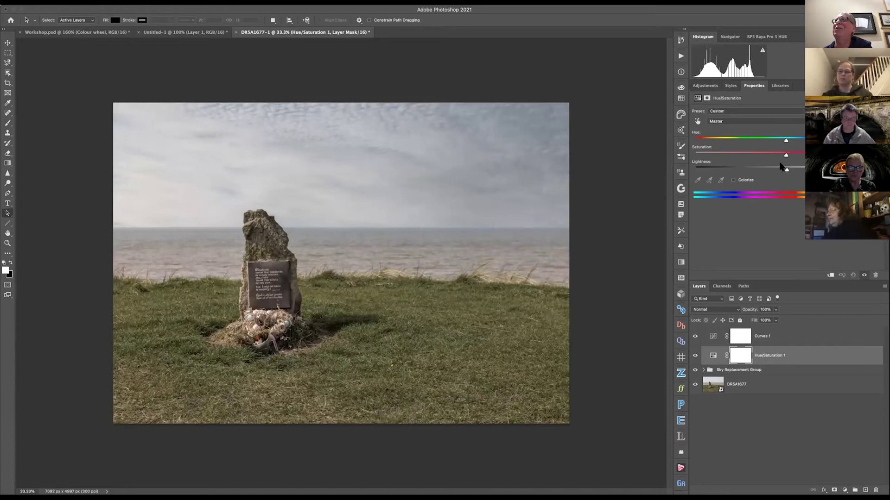
Step: Work through the Reds and Yellows ranges of the Hue/Saturation adjustment, raising the Yellows' saturation slightly and lowering their lightness
click(731, 122)
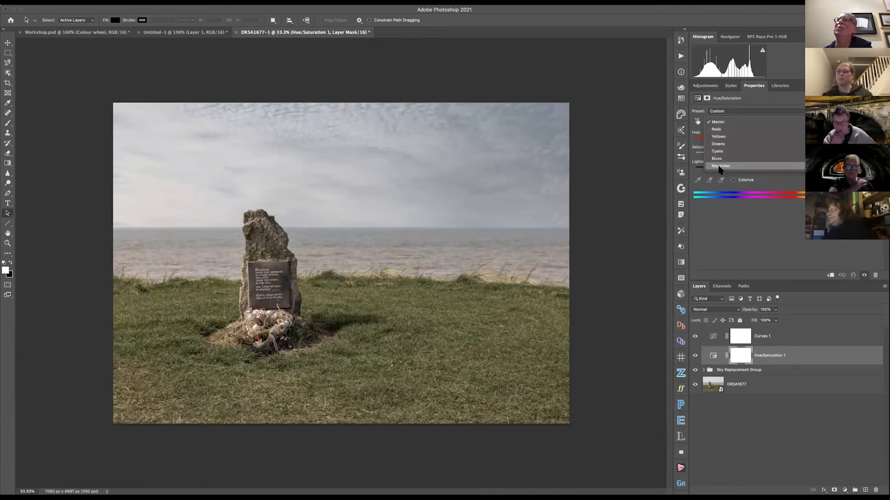
click(716, 130)
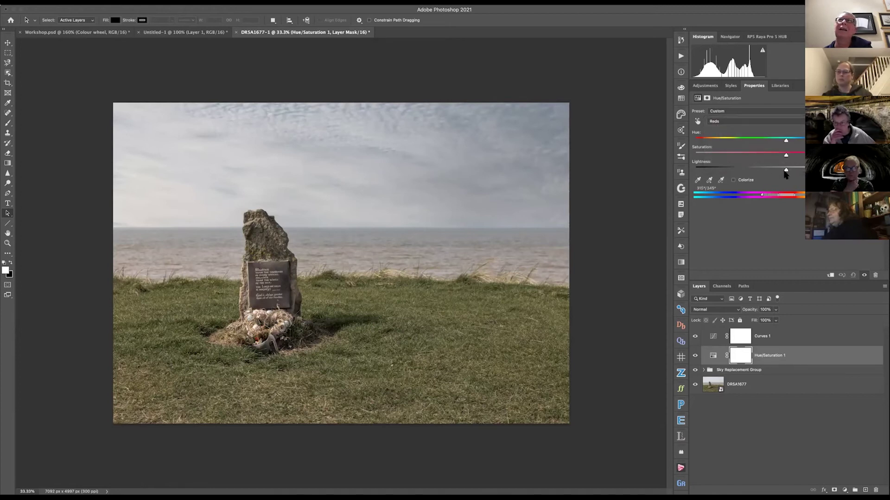
mouse_move(784, 170)
mouse_down()
mouse_move(720, 163)
mouse_move(793, 170)
mouse_move(764, 170)
mouse_move(791, 157)
mouse_up()
click(737, 121)
click(738, 129)
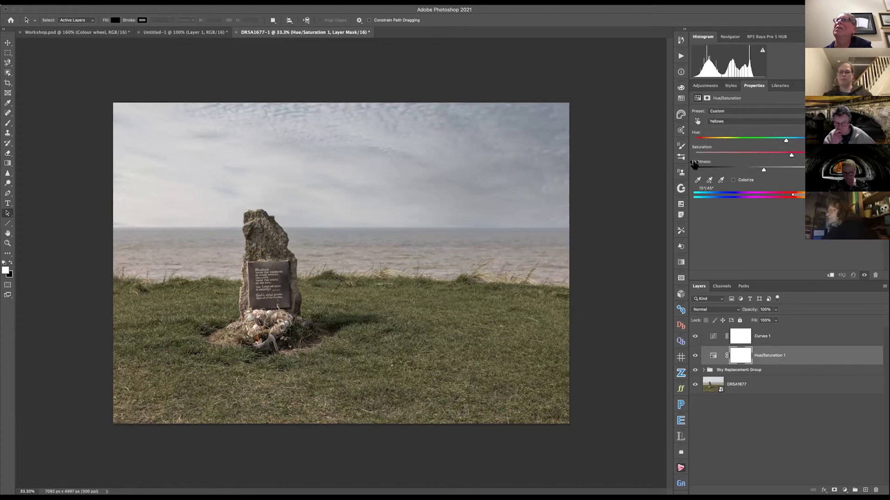
Step: Move the Hue/Saturation 1 layer above Curves 1 and compare the image with and without it
drag(771, 363, 738, 333)
click(694, 337)
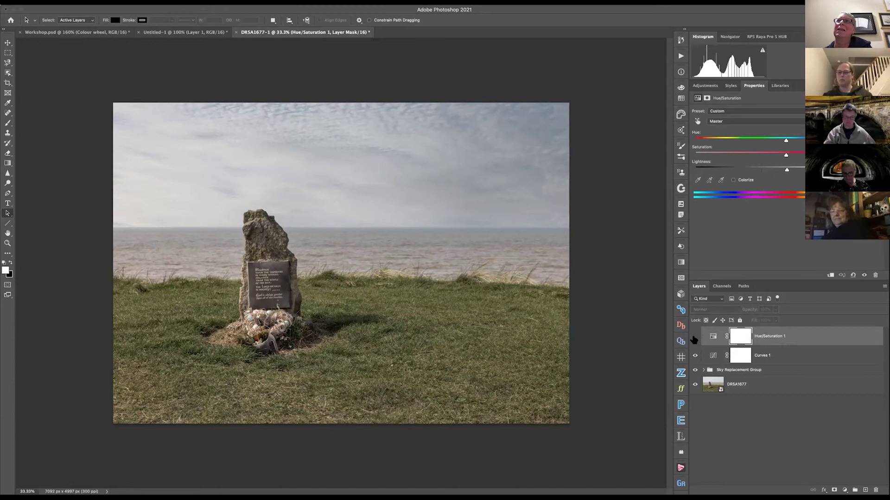
click(694, 337)
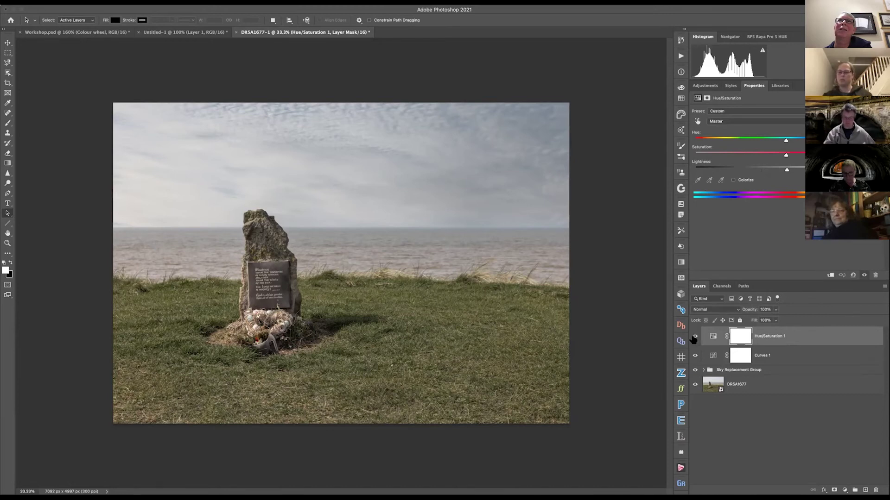
click(695, 336)
click(693, 338)
Step: Refine the Yellows in the Hue/Saturation 1 adjustment with a little more saturation and slightly higher lightness
click(740, 337)
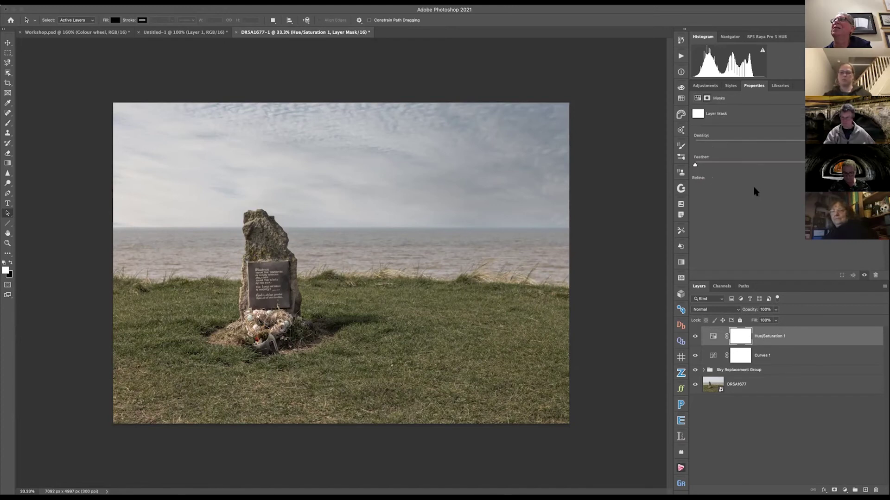
click(713, 337)
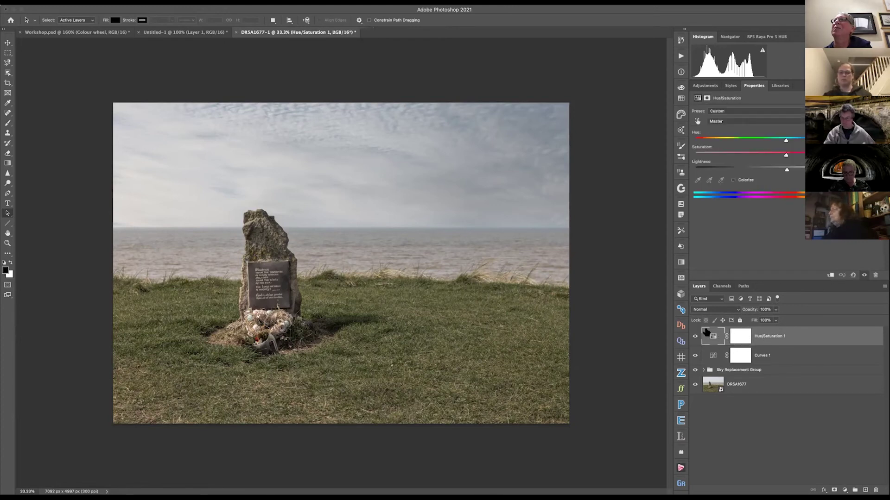
click(726, 122)
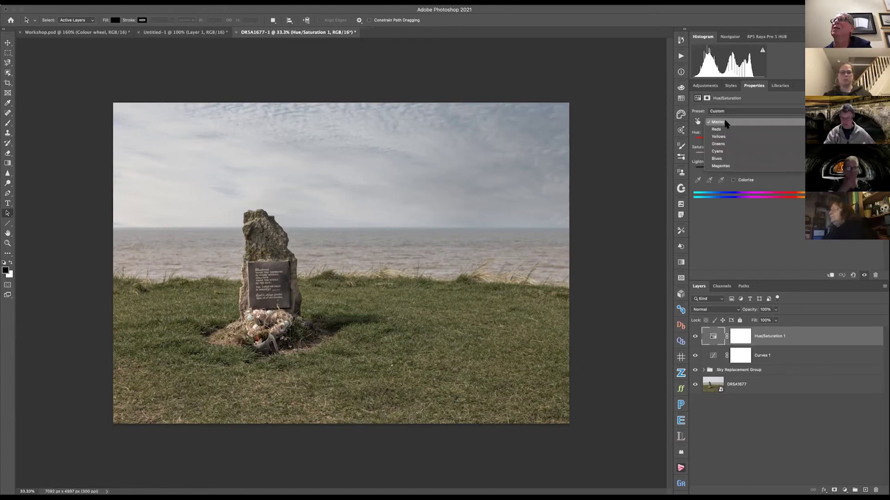
click(726, 143)
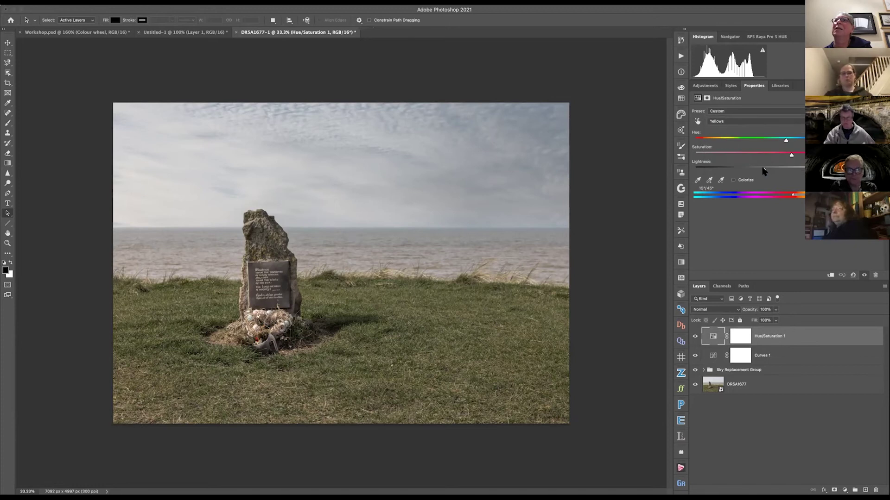
drag(763, 171, 795, 157)
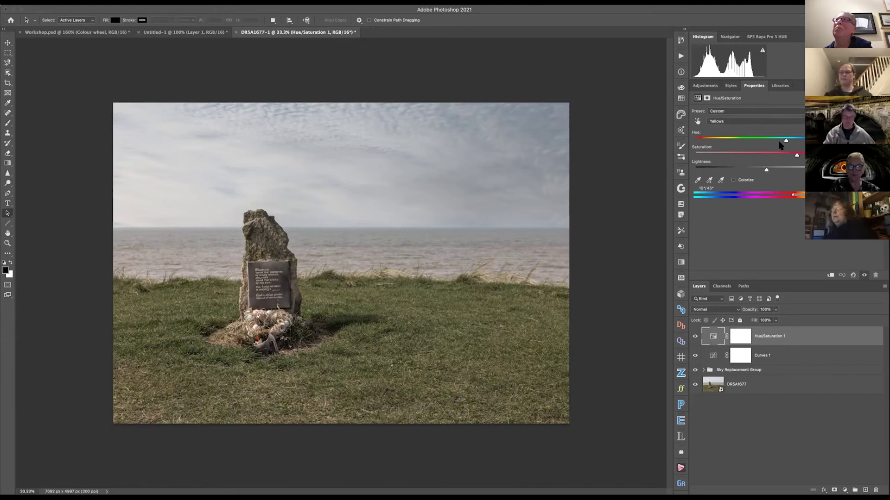
Step: Raise the saturation and lower the lightness of the Blues, and check the adjustment by toggling layer visibility
click(724, 123)
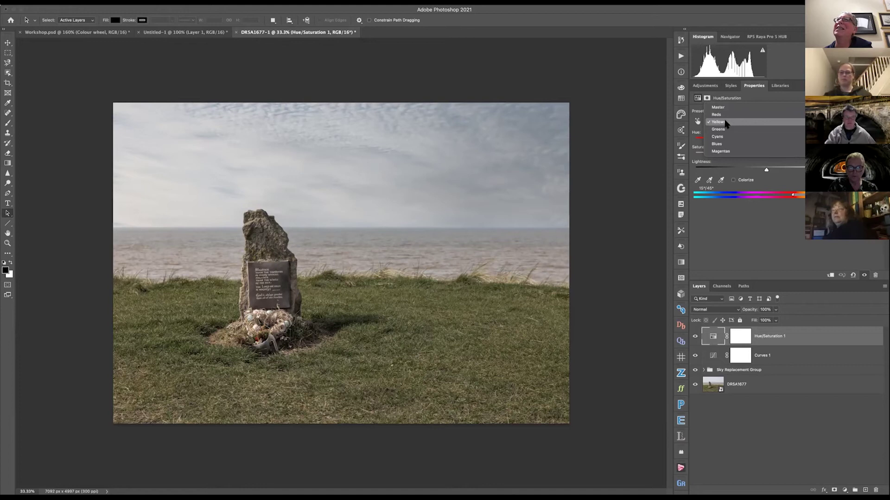
click(717, 143)
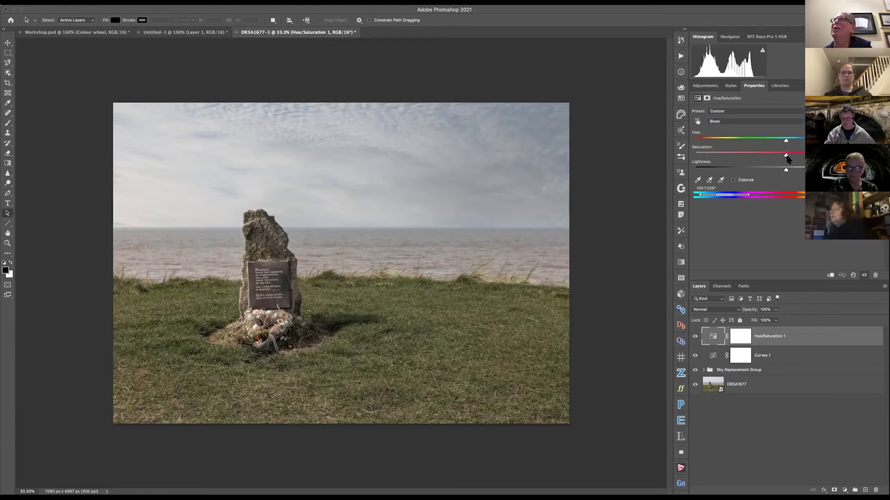
drag(785, 155, 804, 156)
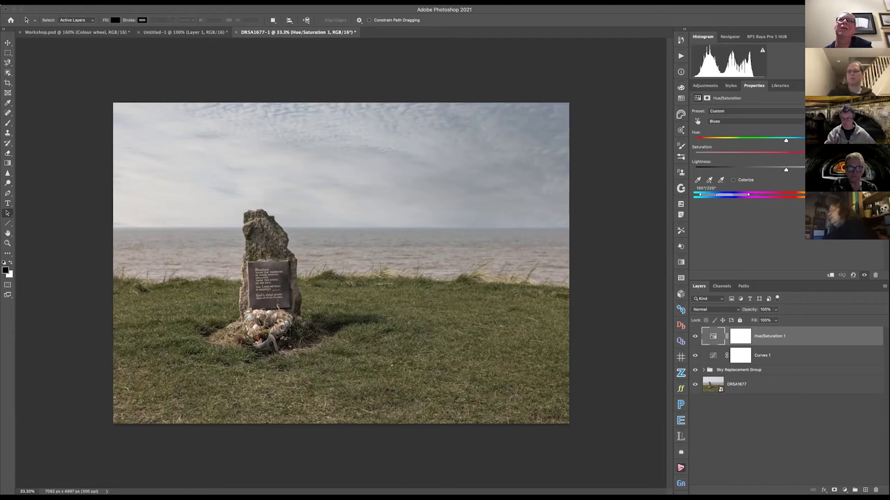
drag(786, 170, 768, 173)
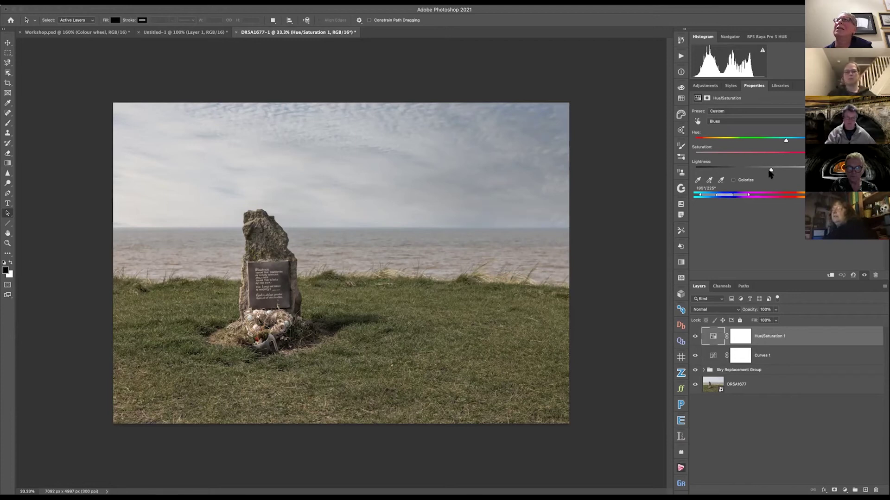
drag(770, 173, 772, 170)
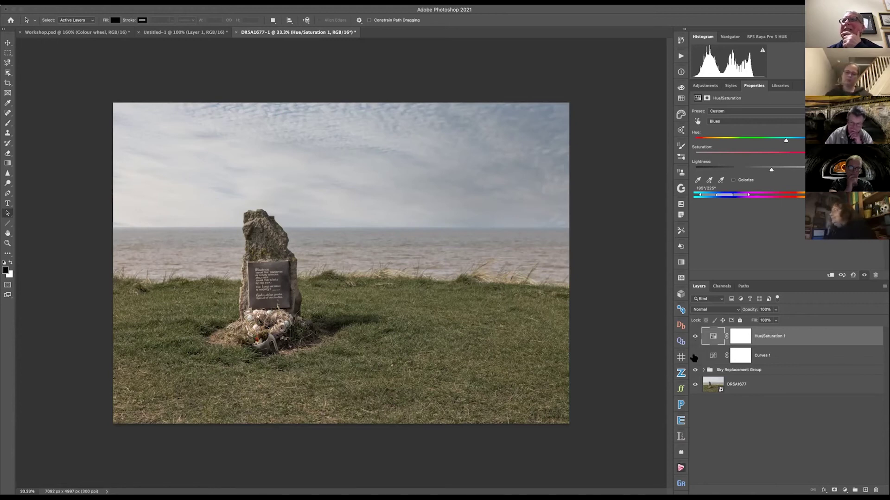
click(694, 336)
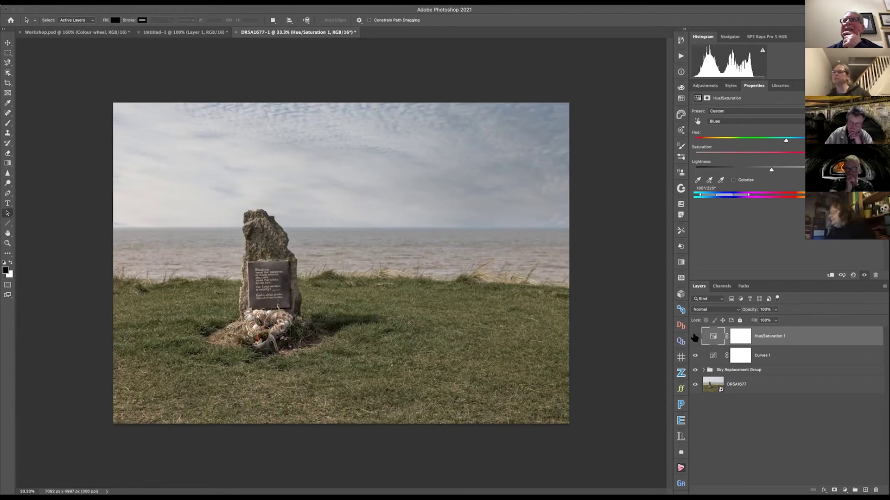
click(694, 336)
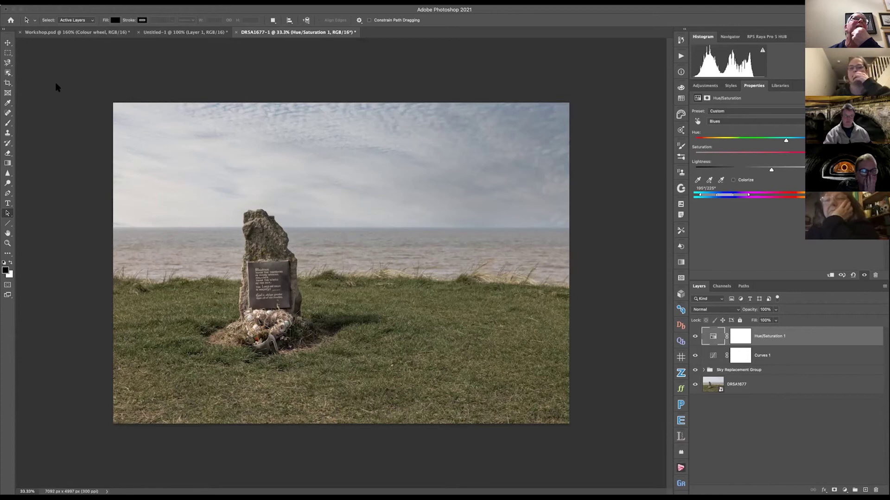
Step: Add a black-to-transparent Gradient Fill layer above Hue/Saturation 1 and set its style to Radial
click(8, 163)
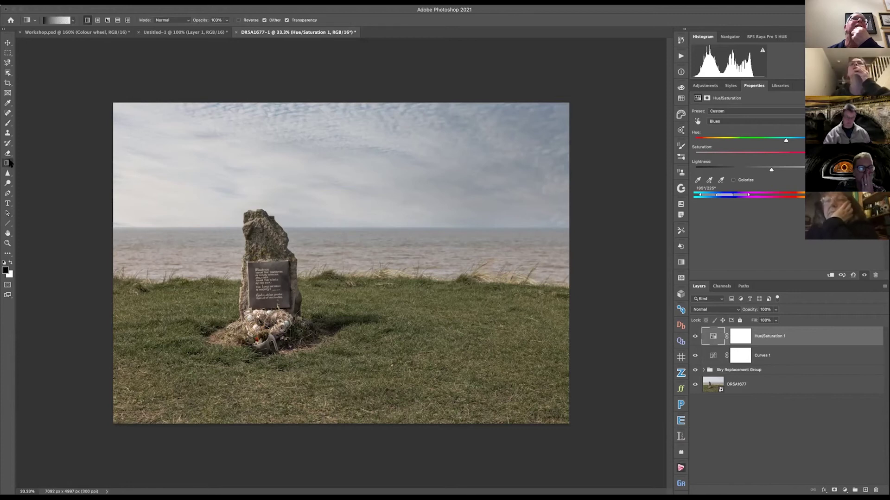
click(740, 336)
click(844, 490)
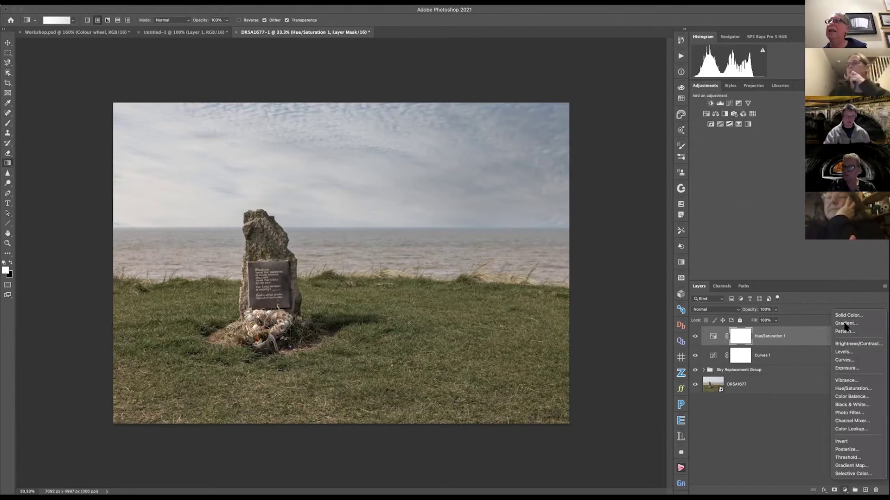
click(846, 325)
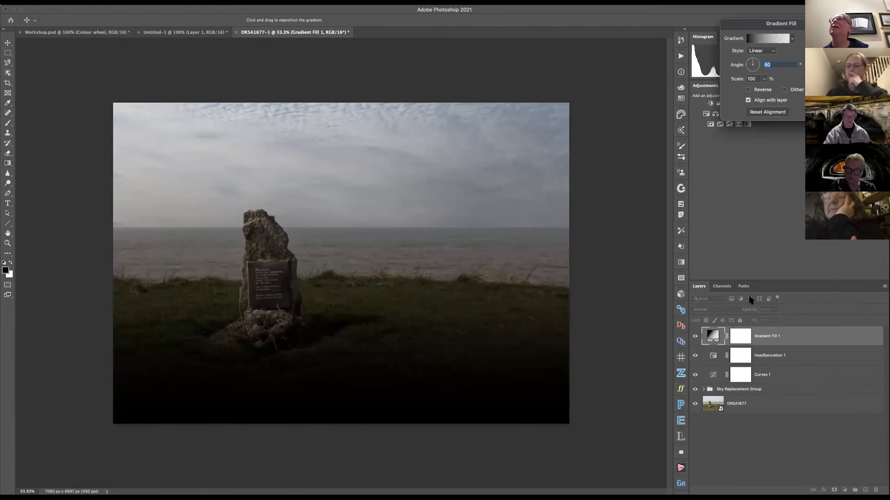
click(761, 50)
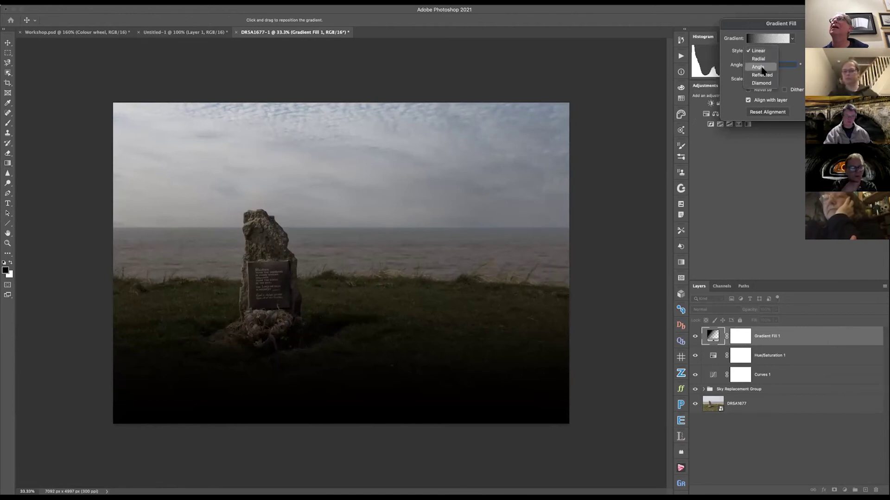
click(758, 58)
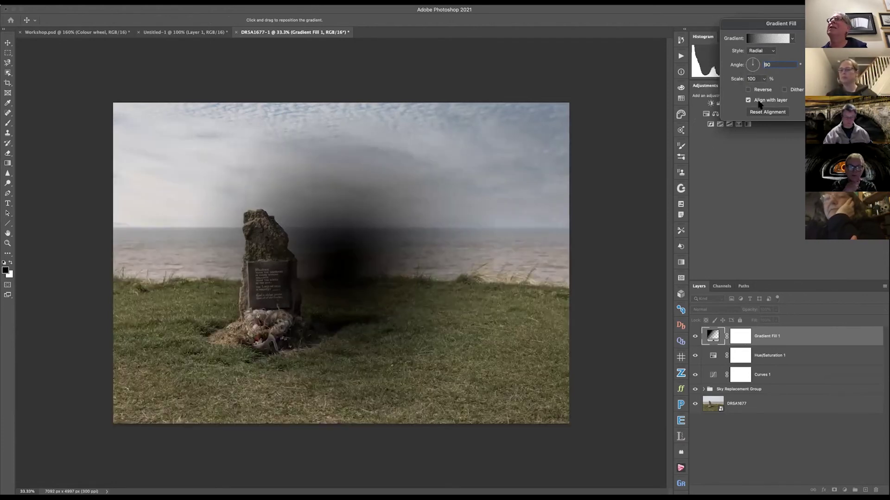
Step: Set the gradient's scale to 93% and reposition its dark centre over the memorial stone
mouse_move(734, 80)
mouse_down()
mouse_move(723, 80)
mouse_move(734, 80)
mouse_up()
key(shift+Tab)
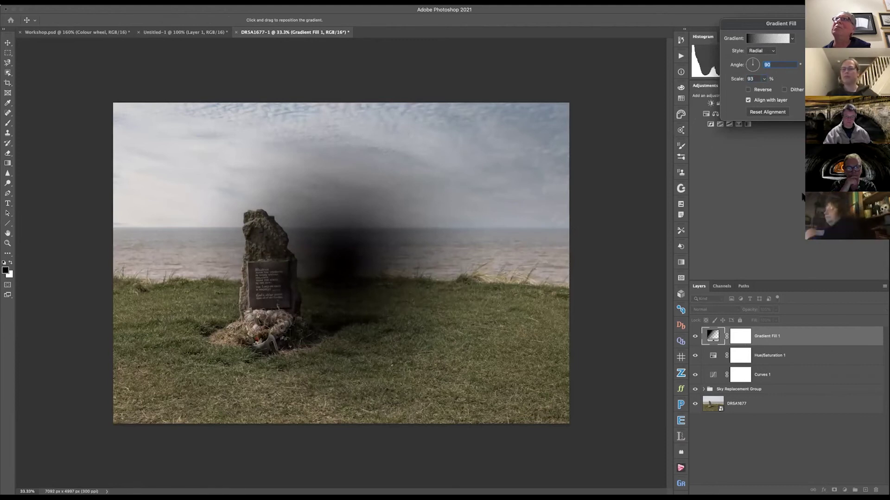
drag(518, 157, 602, 151)
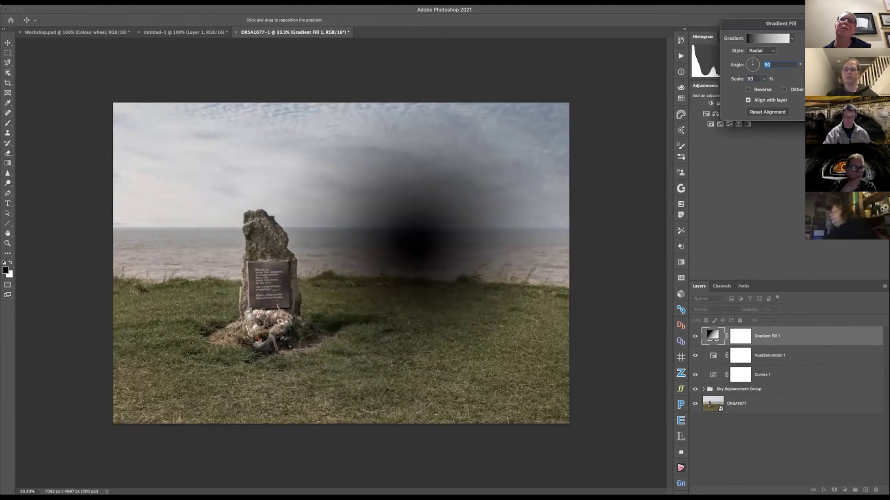
drag(266, 294, 342, 289)
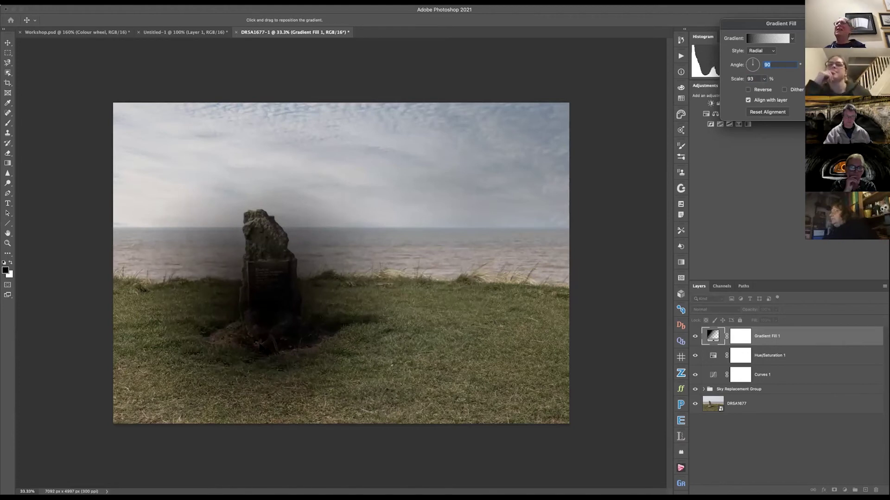
Step: Recolour the Gradient Fill 1 black stop to pale yellow with RGB 255, 254, 144 and apply the gradient
click(755, 41)
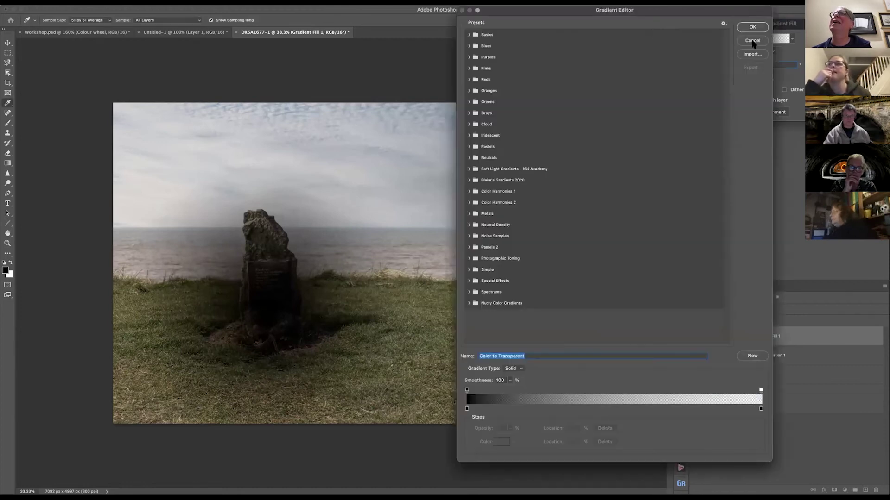
click(467, 409)
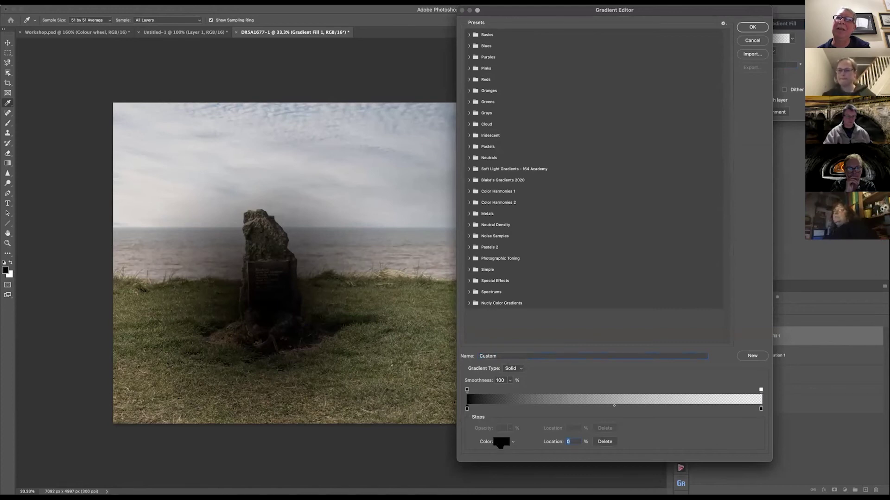
click(501, 442)
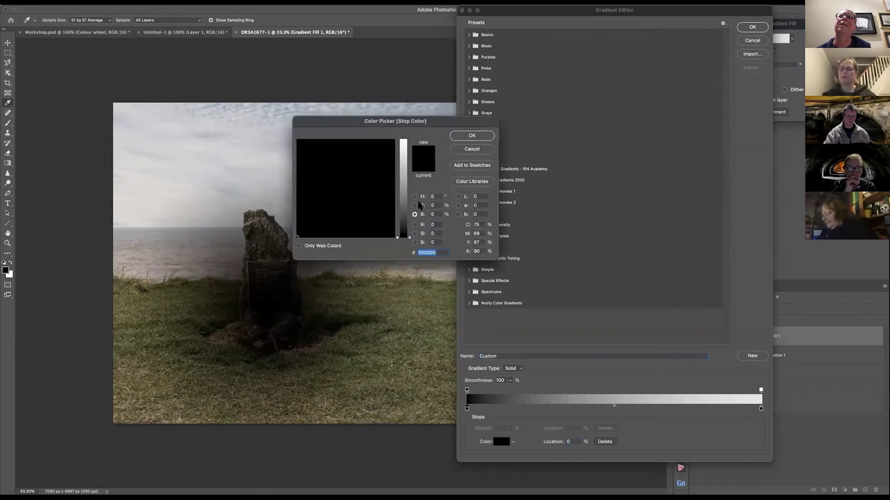
click(414, 196)
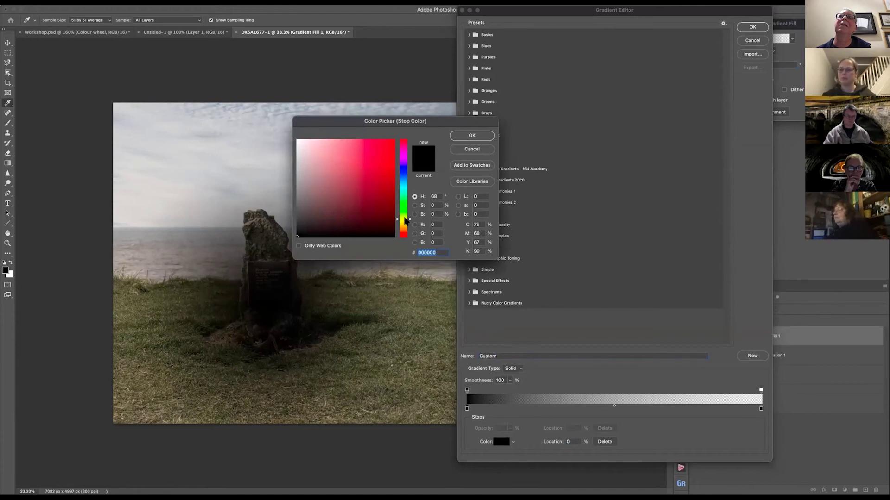
drag(405, 219, 404, 218)
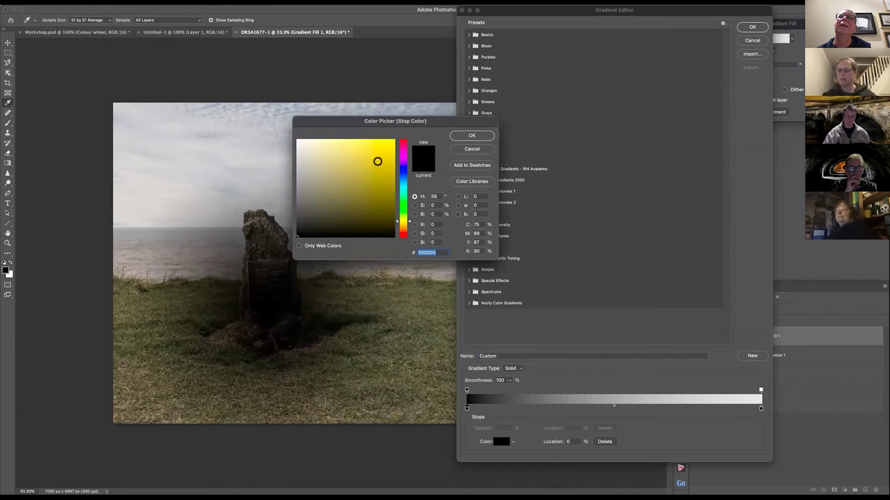
drag(392, 142, 420, 140)
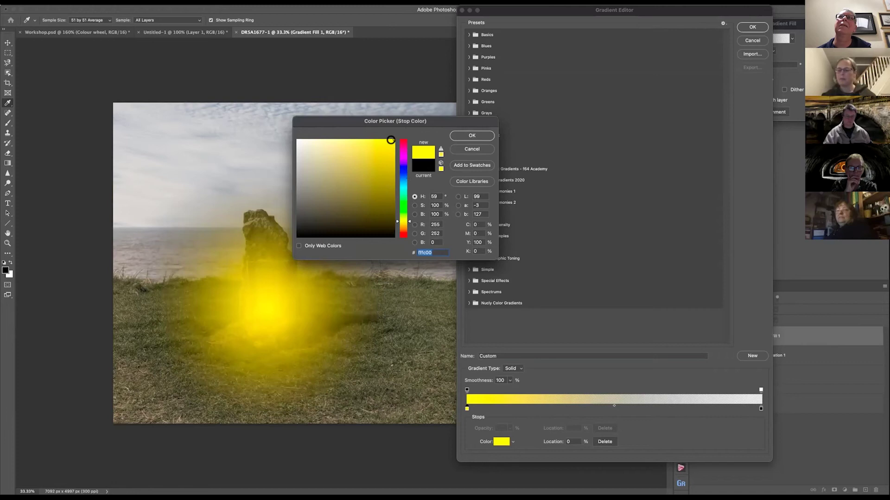
drag(392, 141, 339, 137)
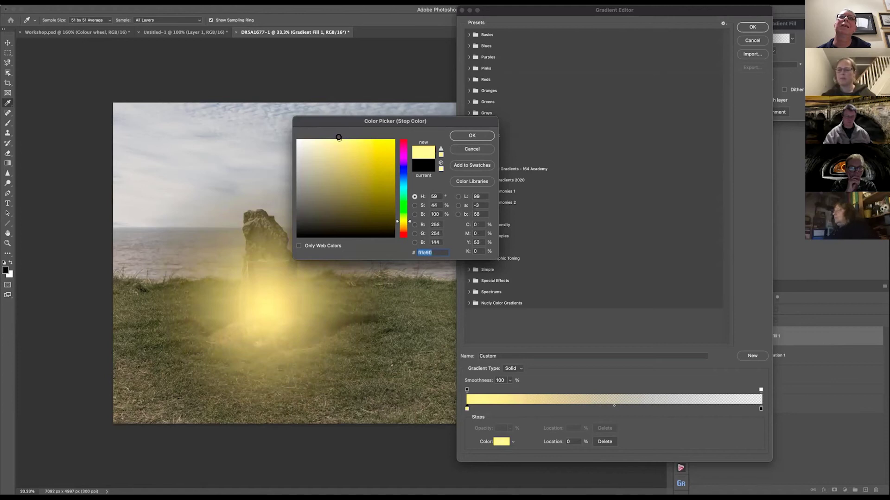
click(473, 136)
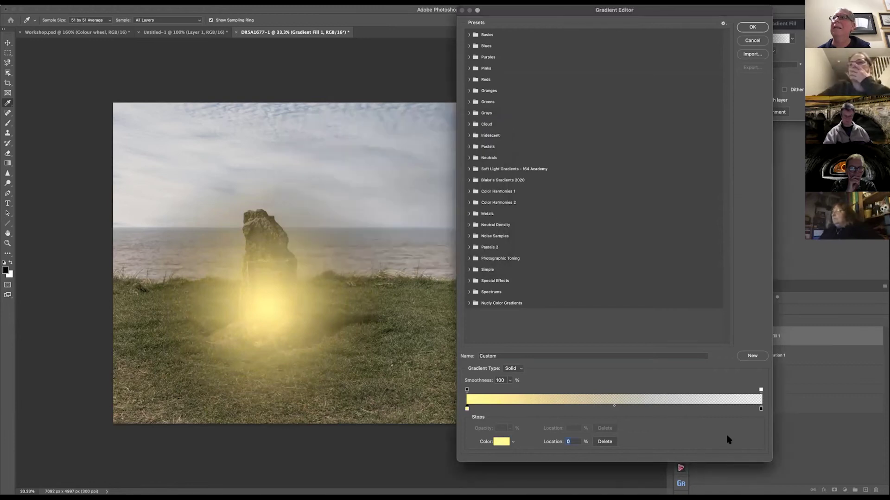
click(752, 27)
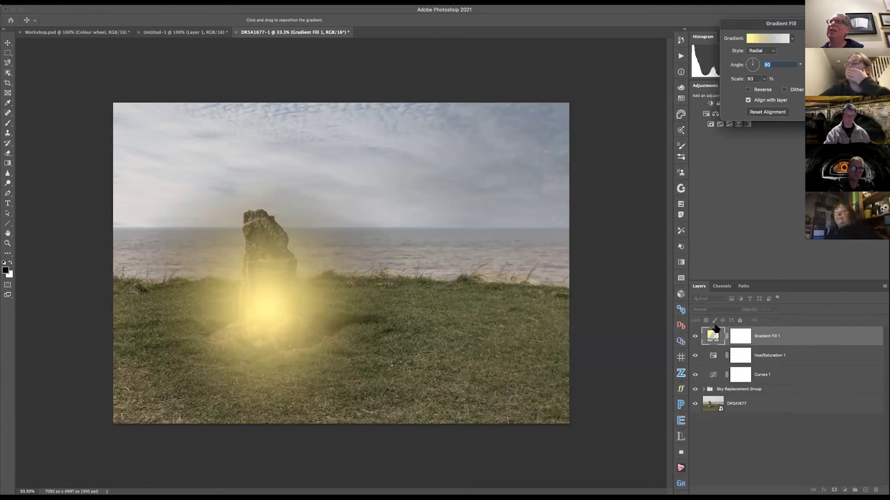
key(Return)
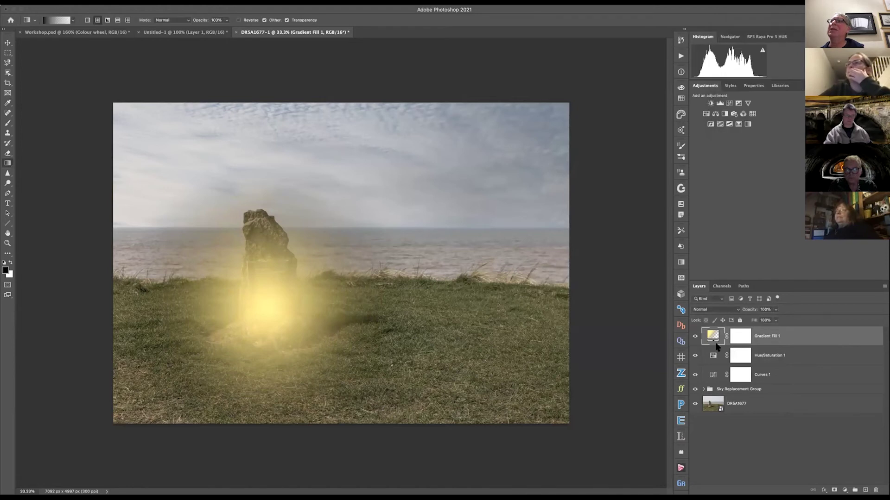
Step: Set Gradient Fill 1 to Hard Mix blending with 13% fill, and compare the image with and without the layer
click(710, 312)
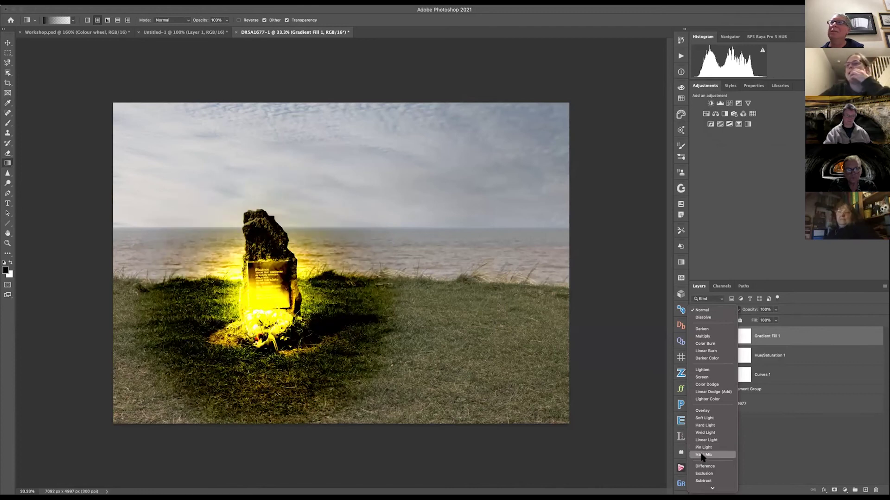
click(703, 455)
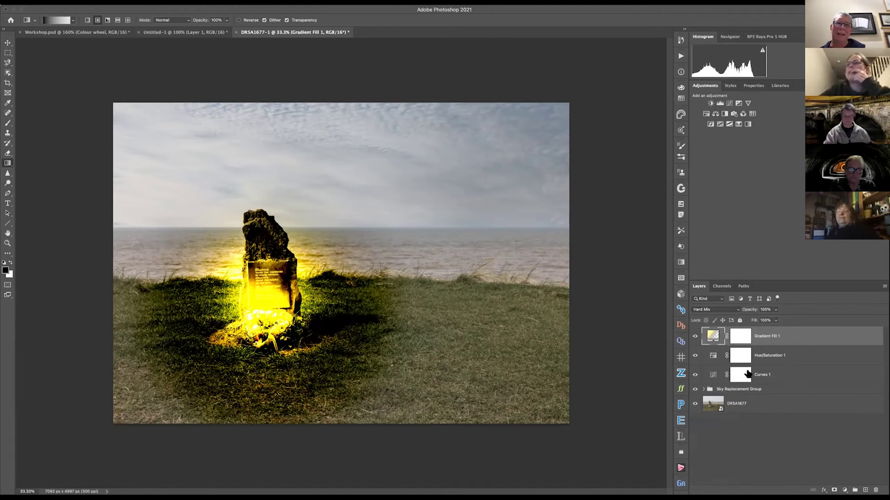
drag(751, 321, 735, 321)
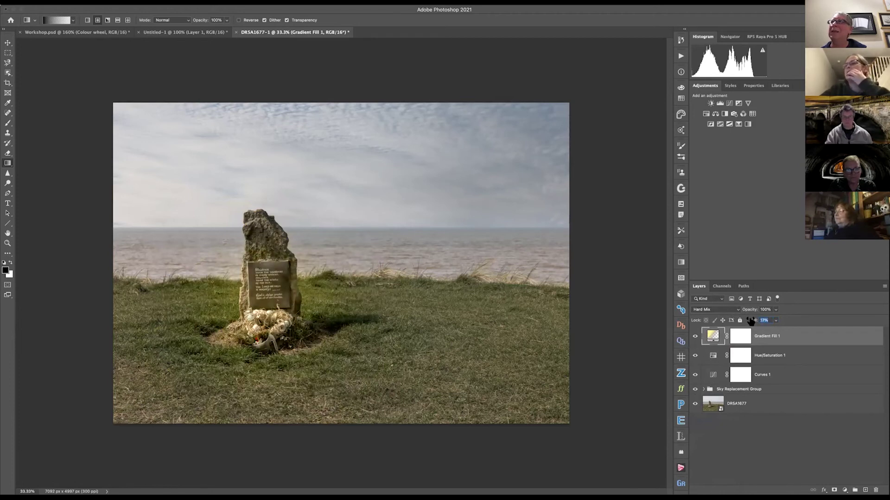
click(694, 337)
click(694, 337)
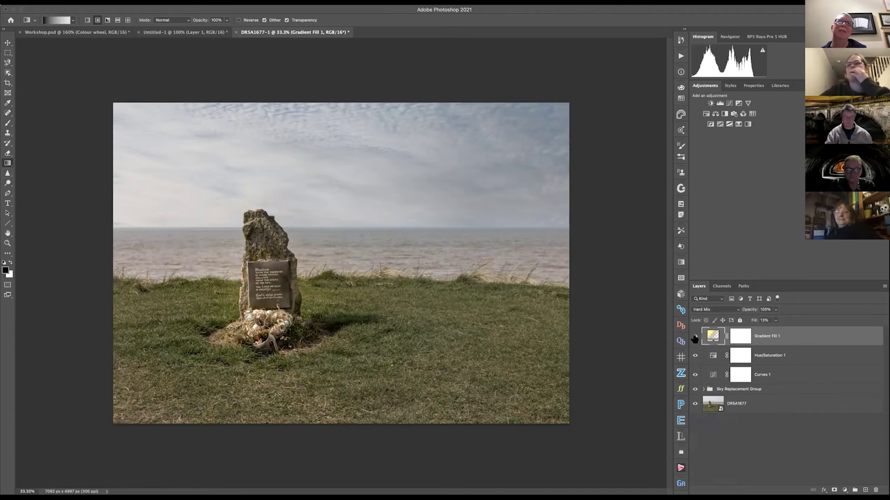
click(694, 336)
click(694, 338)
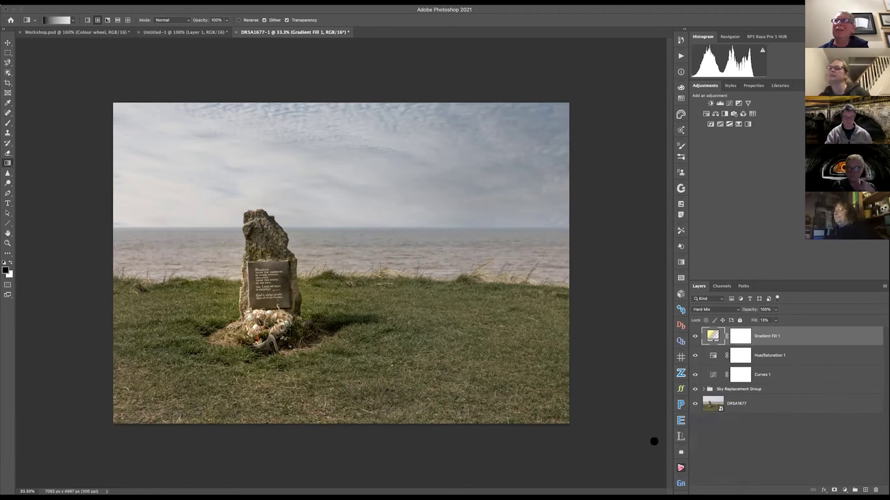
Step: Lighten the yellow stop of Gradient Fill 1 to RGB 255, 254, 186, and check the effect by toggling the layer's visibility
double_click(714, 341)
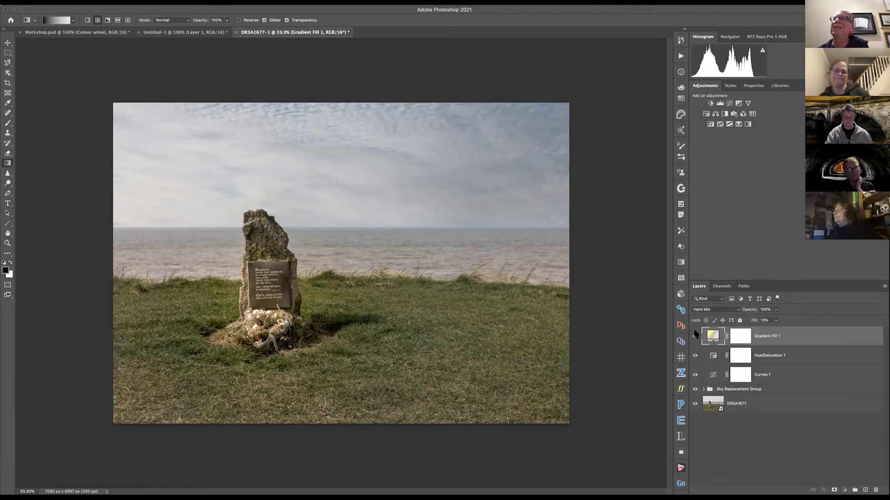
click(757, 37)
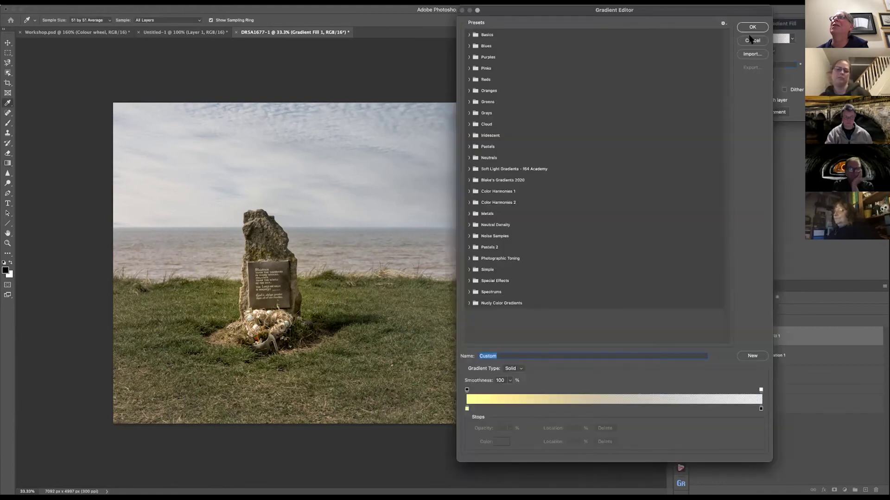
click(467, 409)
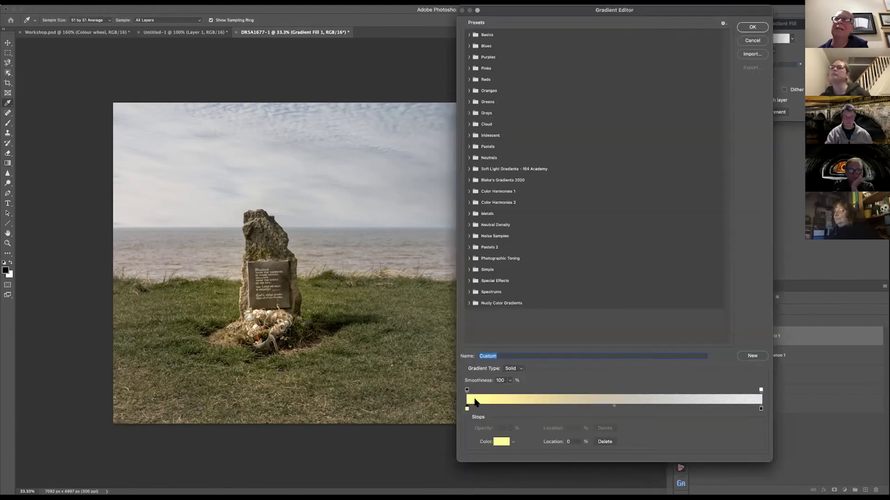
click(499, 442)
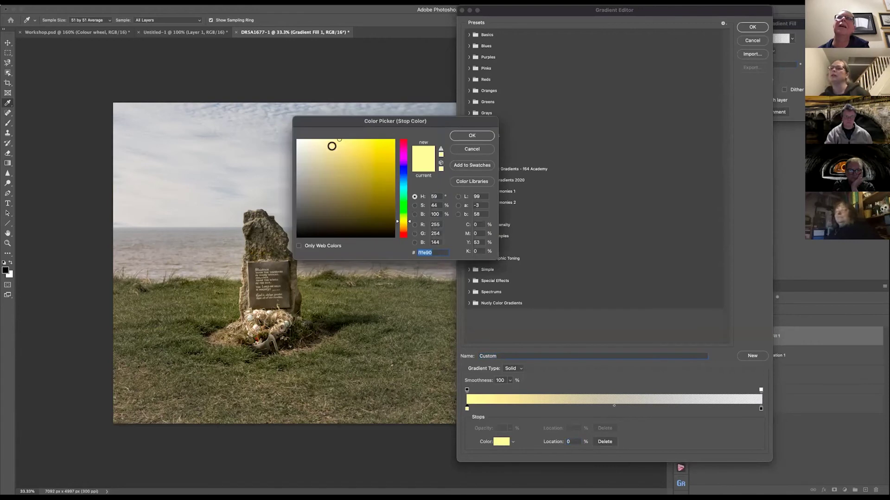
click(325, 135)
drag(325, 135, 327, 135)
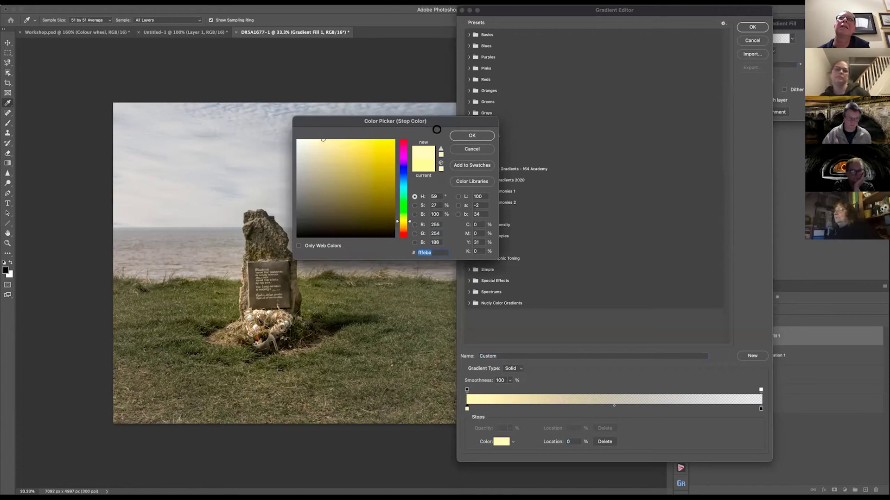
click(472, 135)
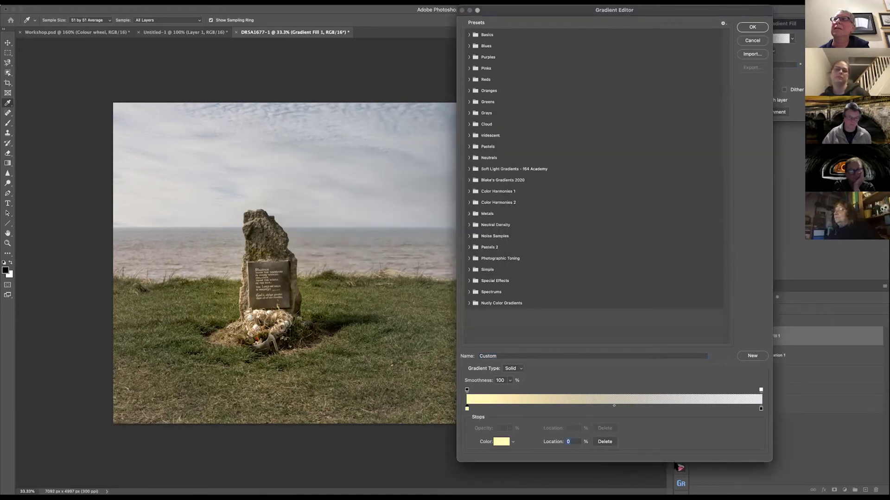
click(752, 27)
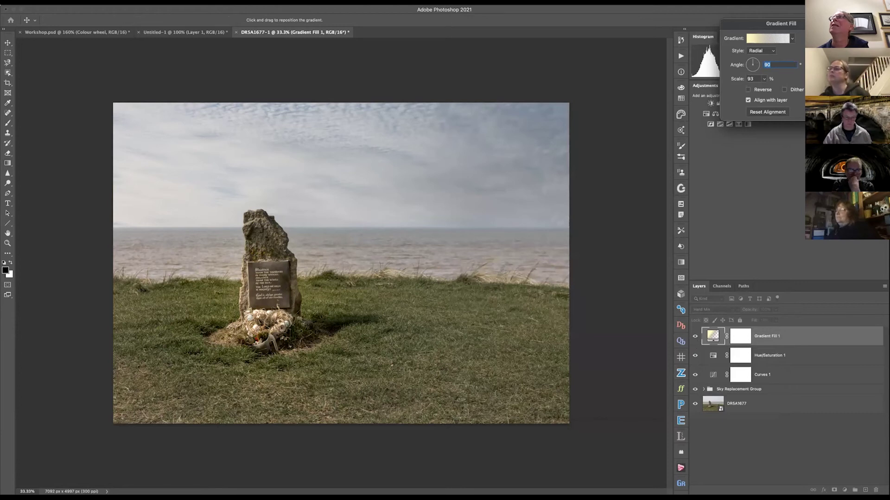
key(Return)
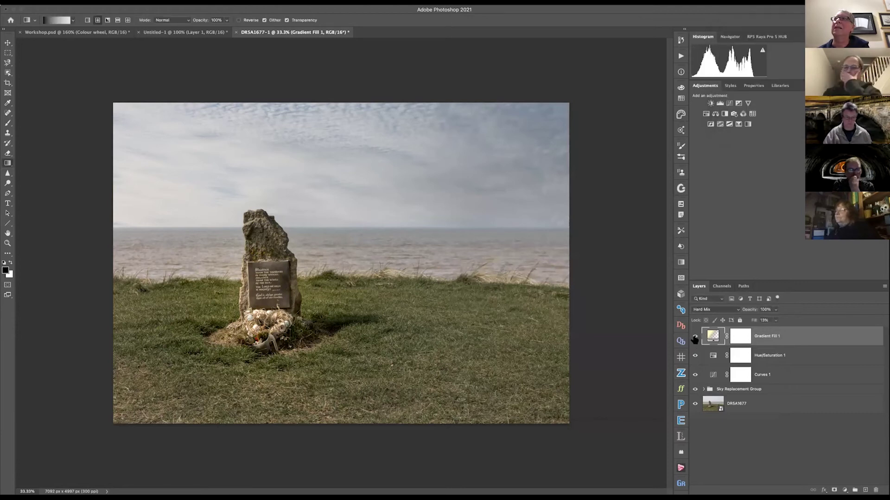
click(695, 337)
click(695, 339)
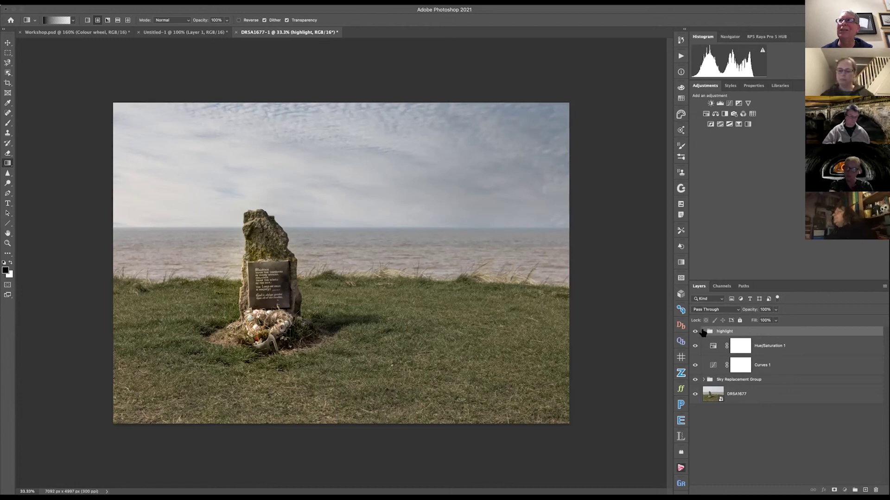
Step: Compare the image with and without the highlight group by toggling the group's visibility
key(ctrl+z)
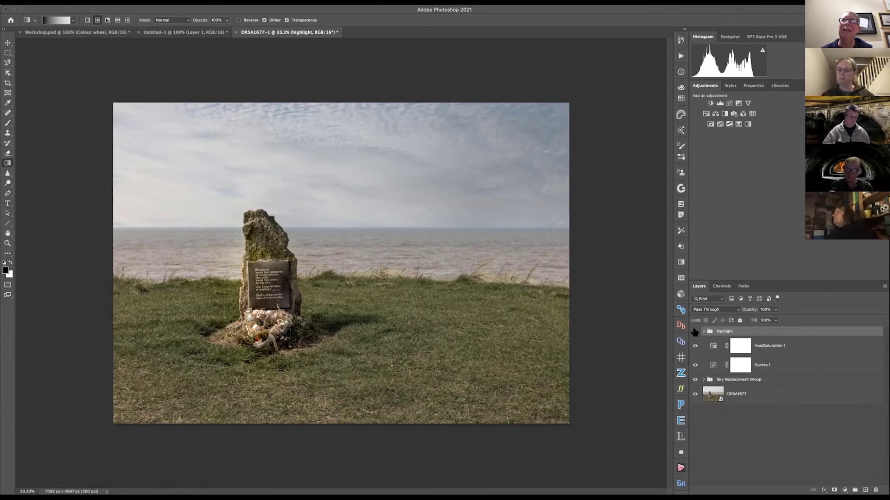
click(695, 331)
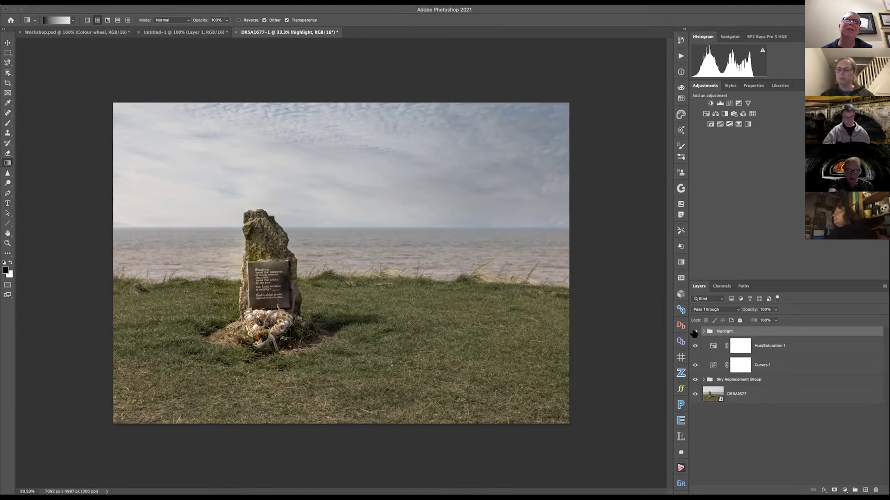
click(694, 332)
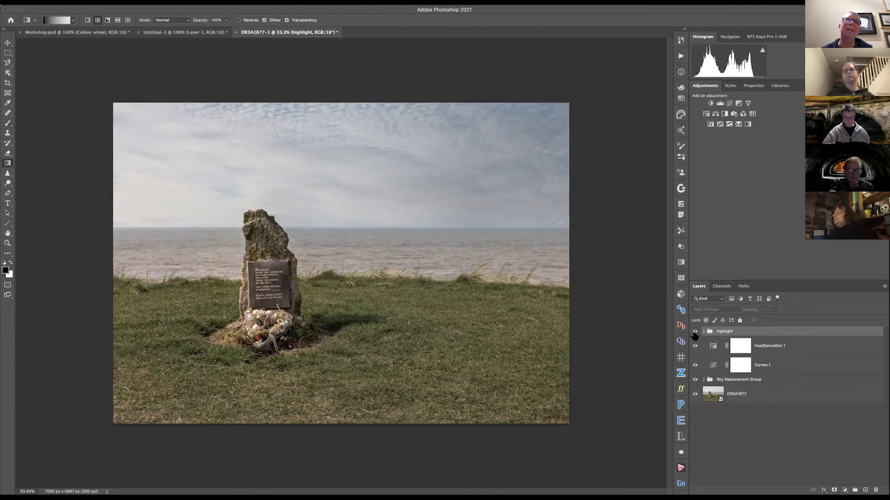
click(694, 332)
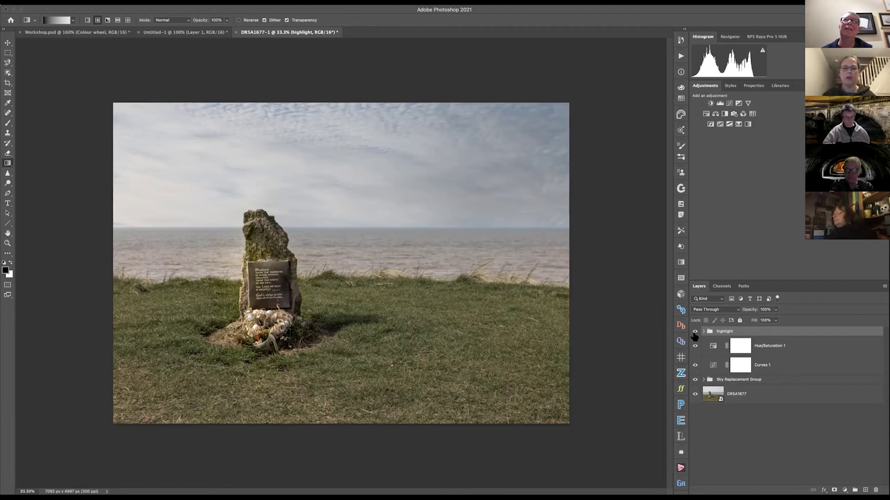
click(694, 332)
click(694, 332)
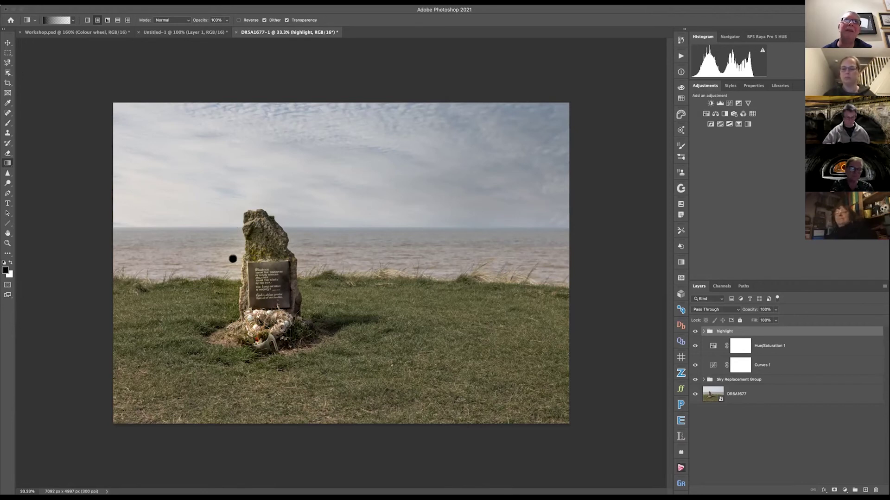
Step: Select the subject on the DRSA1677 layer and use the selection as a layer mask on the highlight group
click(722, 396)
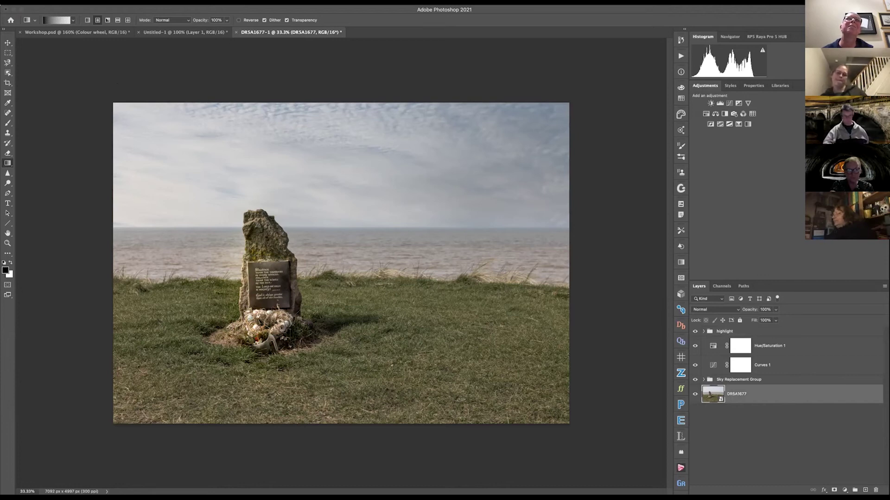
click(157, 2)
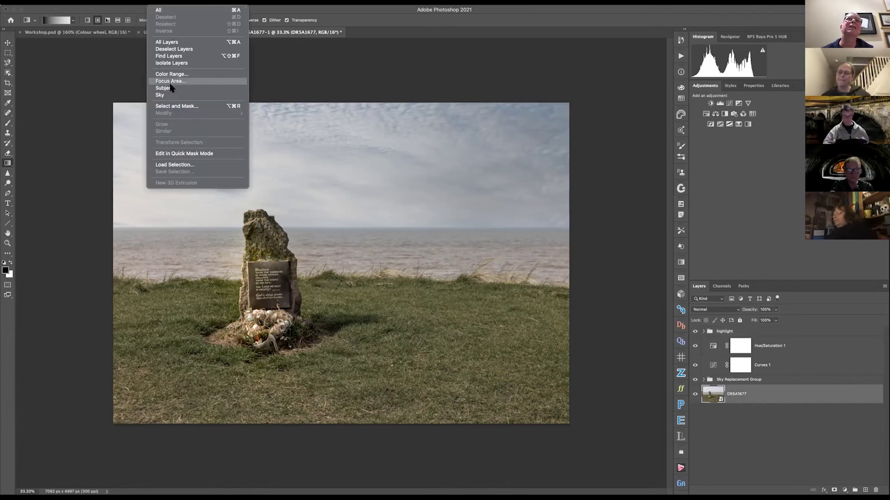
click(158, 95)
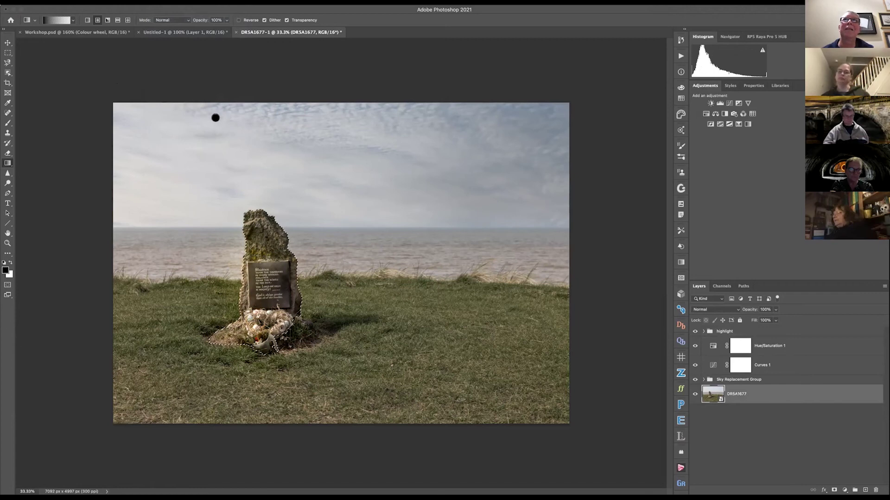
click(731, 332)
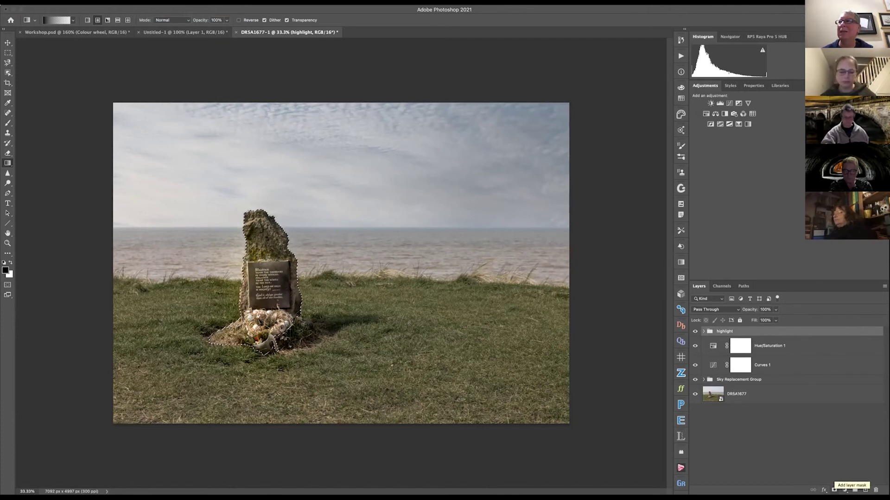
click(834, 490)
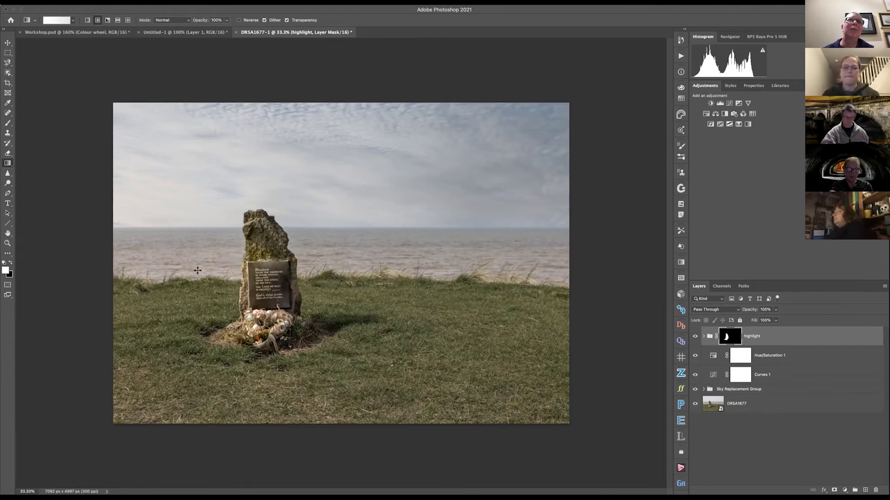
Step: Paint the wreath and ground at the base of the stone into the highlight group's mask with a large white brush at 80% opacity
click(8, 123)
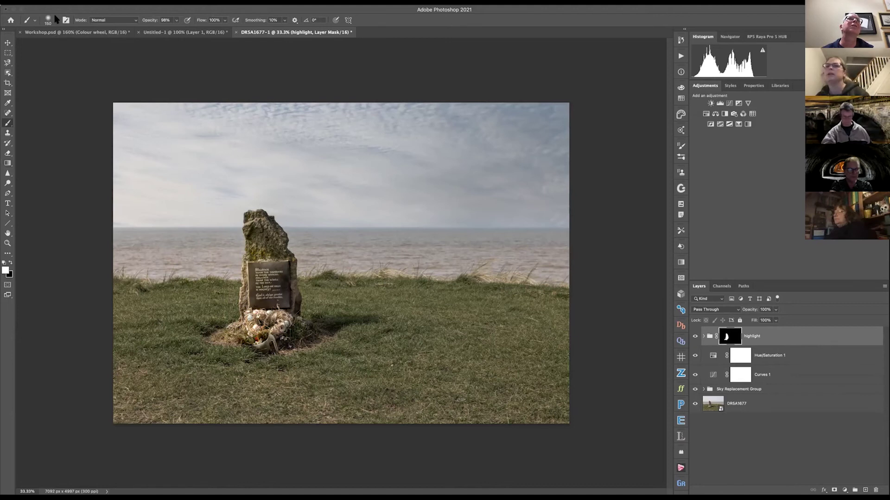
drag(158, 20, 147, 20)
key(bracketright)
key(bracketright)
key(bracketright)
key(bracketright)
key(bracketright)
key(bracketright)
key(bracketright)
key(bracketright)
key(bracketright)
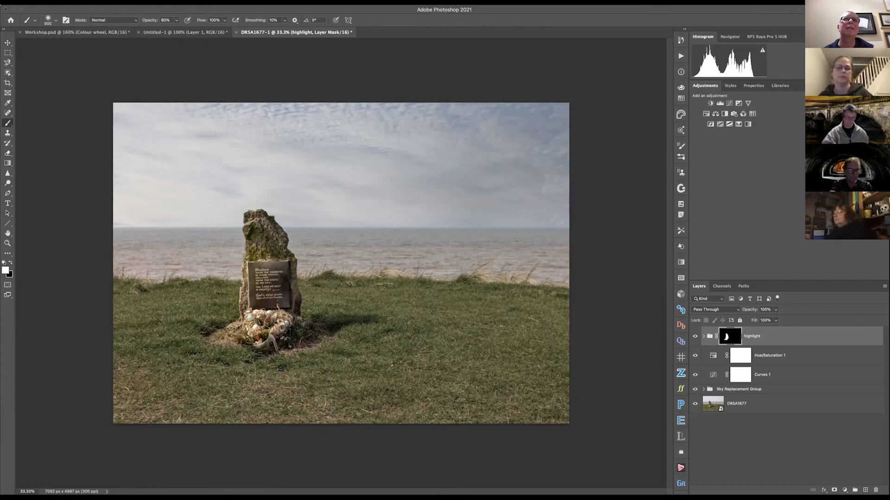
key(bracketright)
mouse_move(301, 320)
mouse_down()
mouse_move(308, 317)
mouse_move(259, 345)
mouse_move(297, 361)
mouse_up()
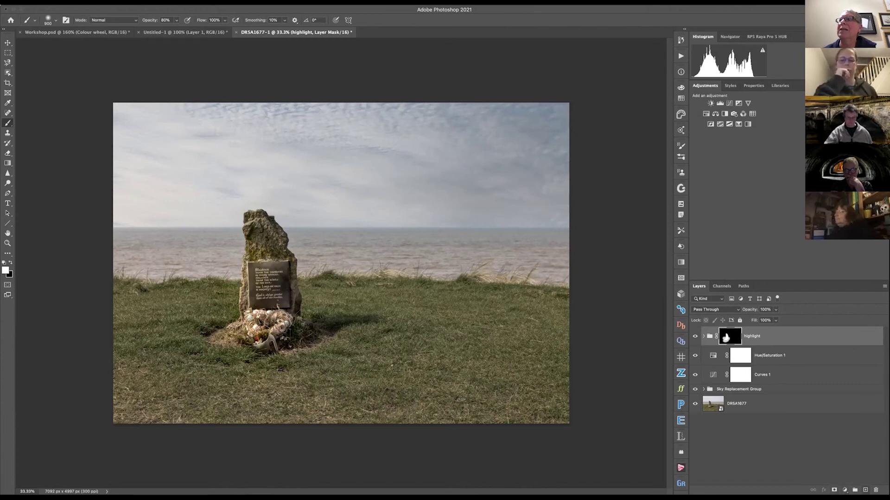
Step: Add a new empty layer above the highlight group and choose the Foreground to Transparent preset for the Gradient tool
key(super+shift+alt+n)
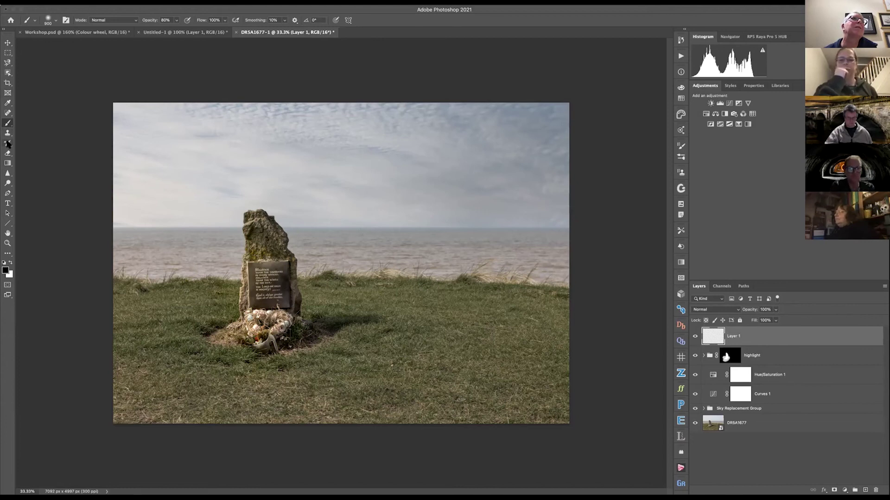
click(7, 163)
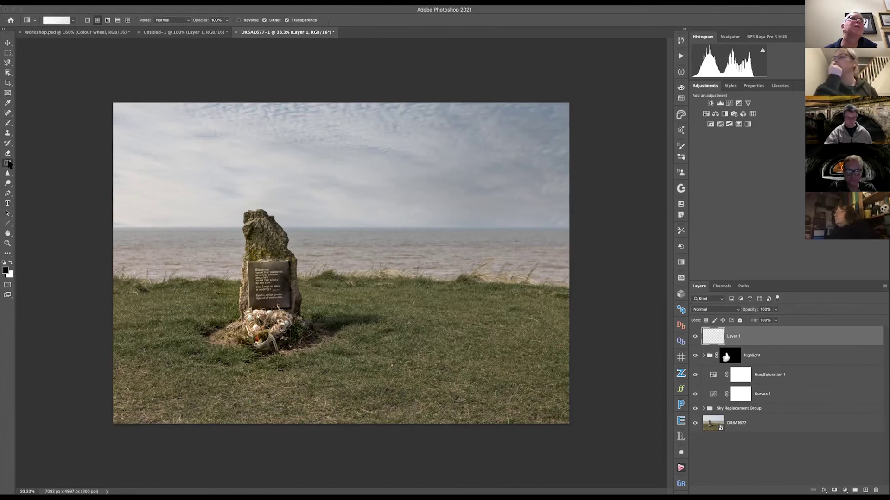
click(73, 20)
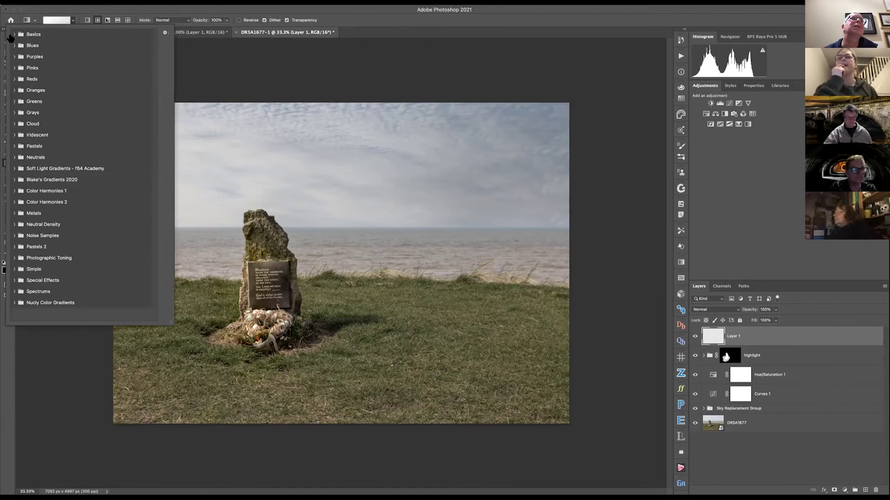
click(14, 35)
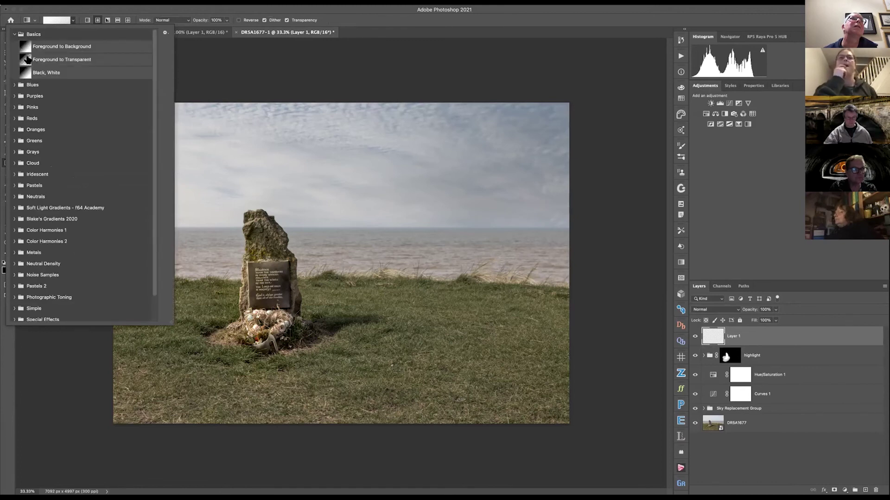
click(27, 61)
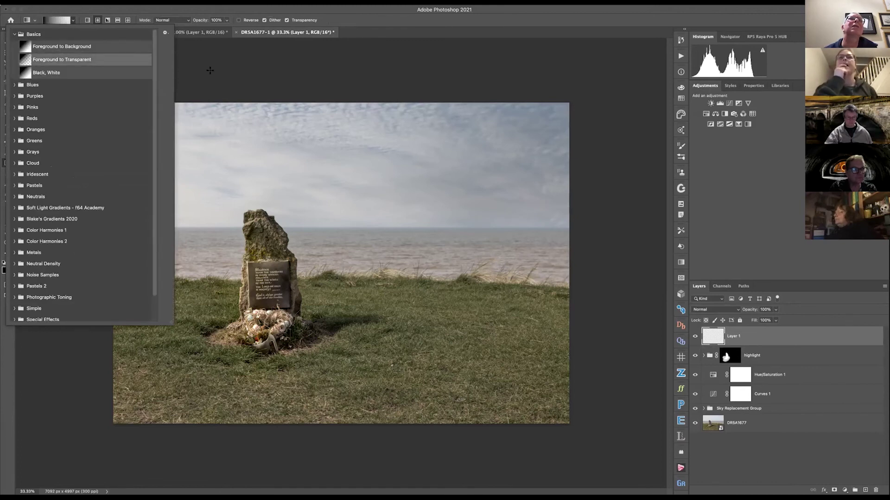
click(210, 70)
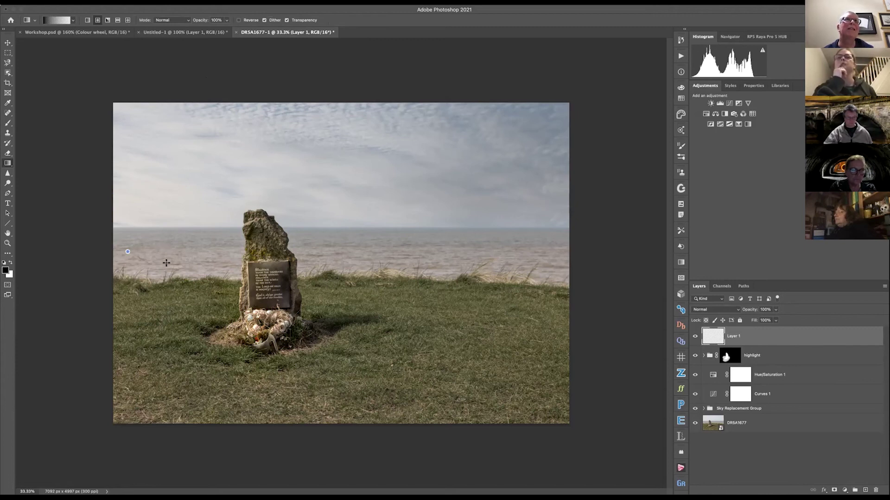
Step: Darken the image edges on Layer 1 with short linear black-to-transparent gradients running inward from all four sides
drag(171, 252, 168, 252)
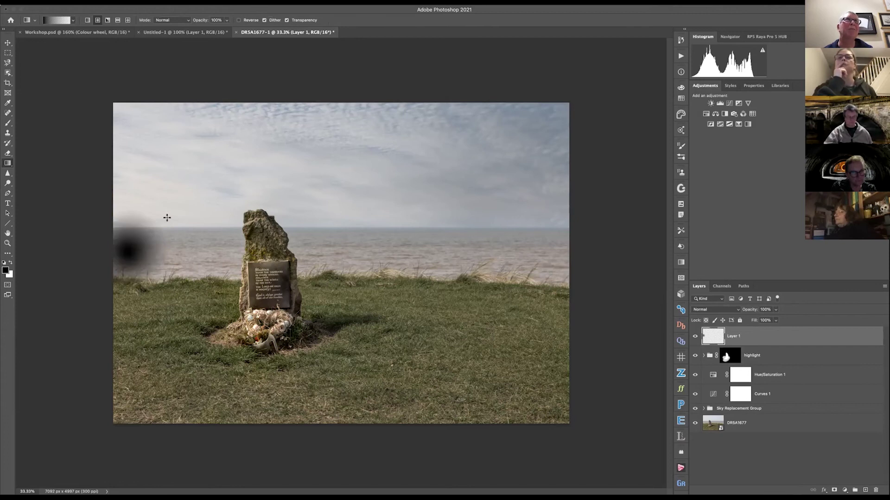
click(87, 20)
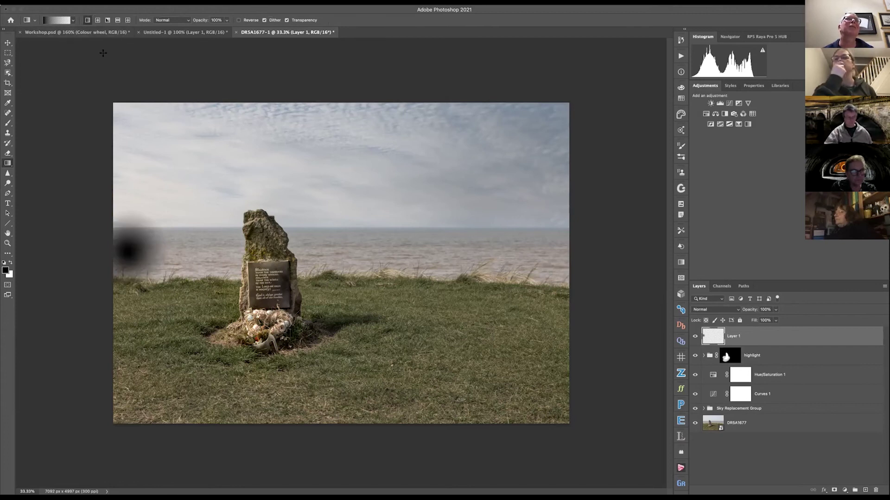
key(super+z)
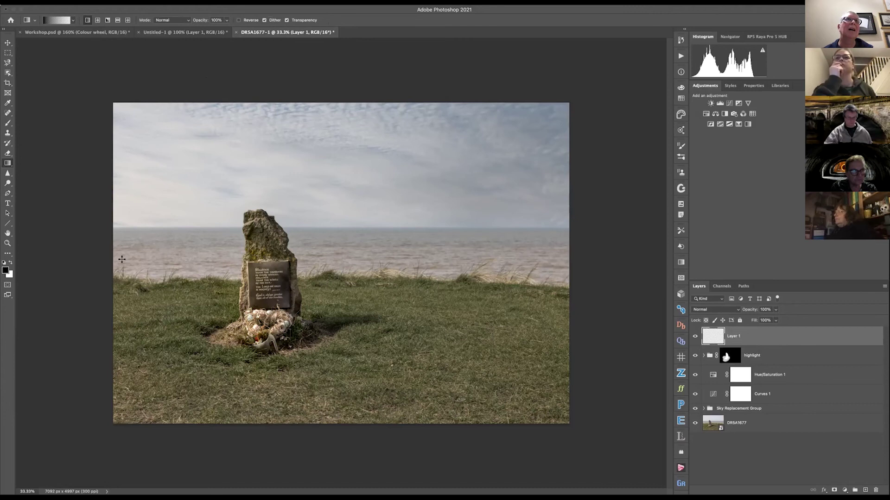
mouse_move(112, 246)
mouse_down()
mouse_move(147, 245)
mouse_move(185, 227)
mouse_move(184, 169)
mouse_move(187, 245)
mouse_move(187, 176)
mouse_move(127, 151)
mouse_move(154, 183)
mouse_move(170, 228)
mouse_move(144, 246)
mouse_up()
drag(569, 262, 537, 261)
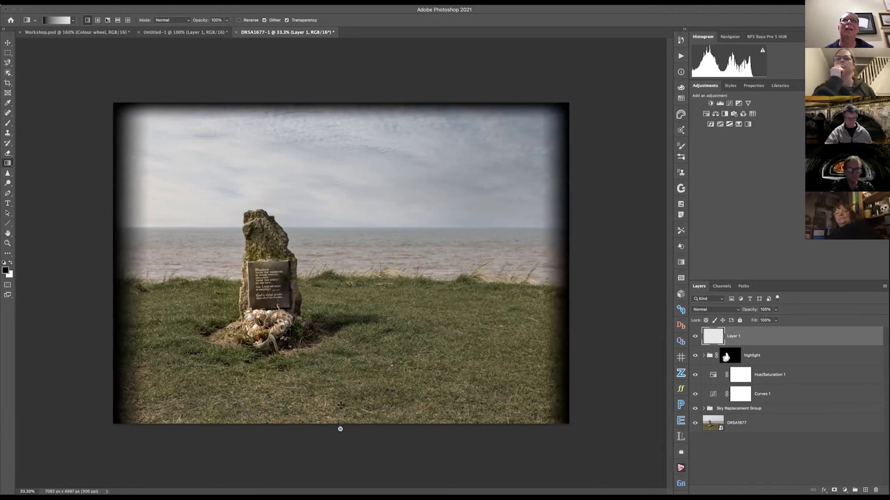
drag(340, 429, 340, 411)
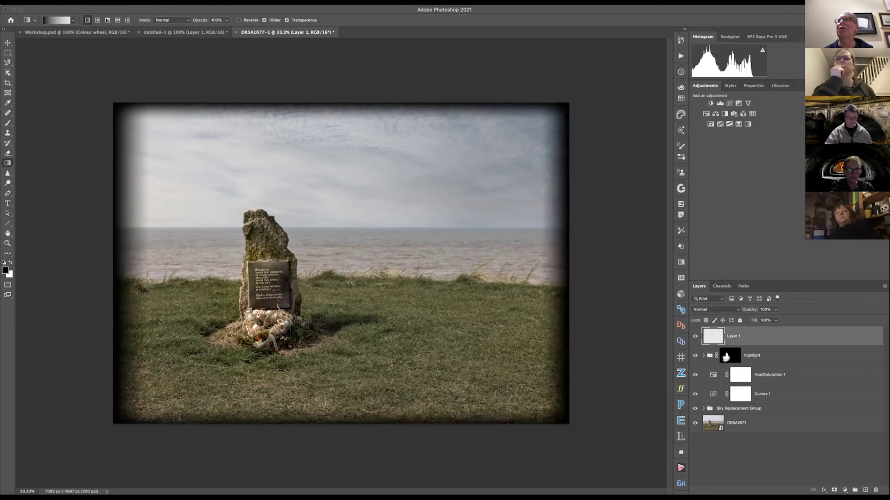
Step: Set the vignette on Layer 1 to Multiply blending with 18% opacity, and compare the image with and without it
click(698, 310)
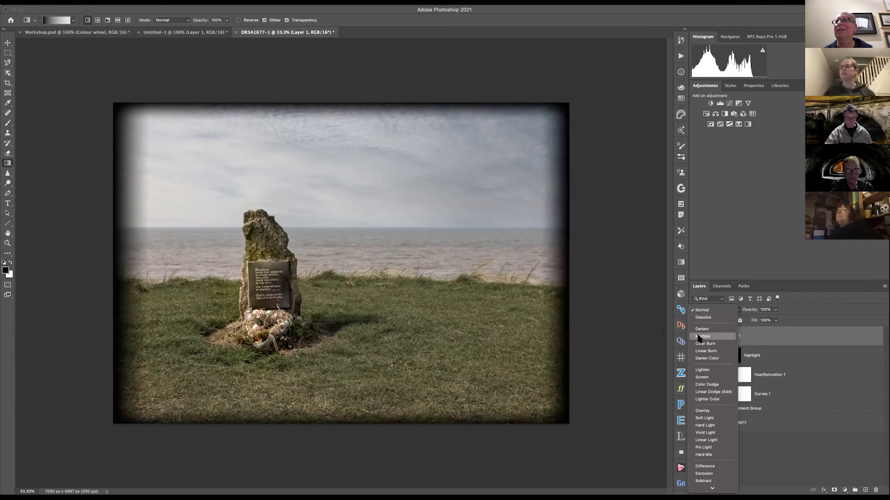
click(701, 336)
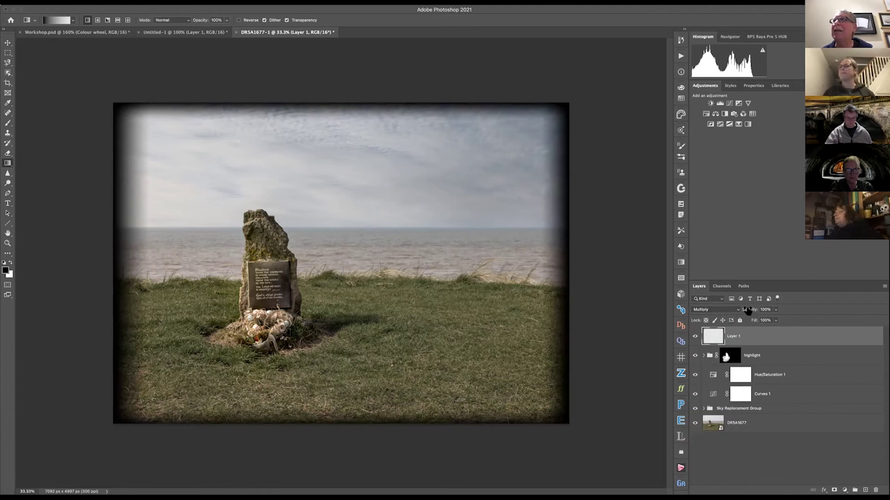
drag(747, 312, 725, 312)
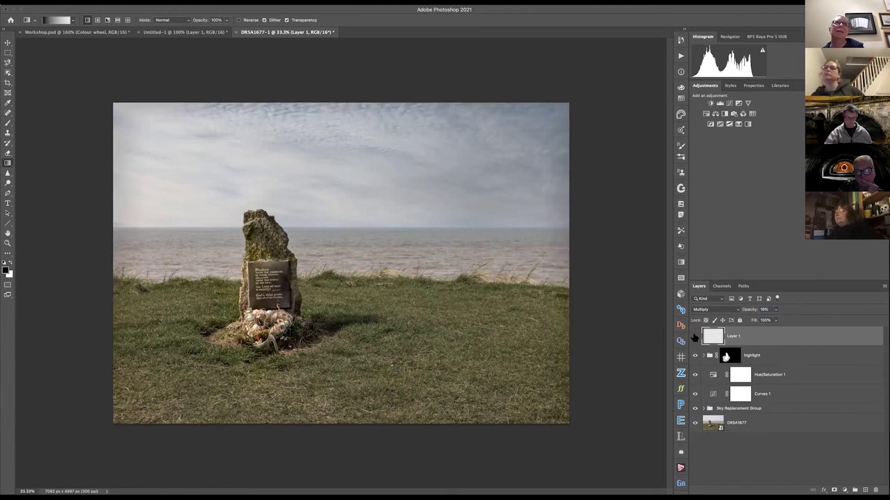
click(695, 337)
click(693, 337)
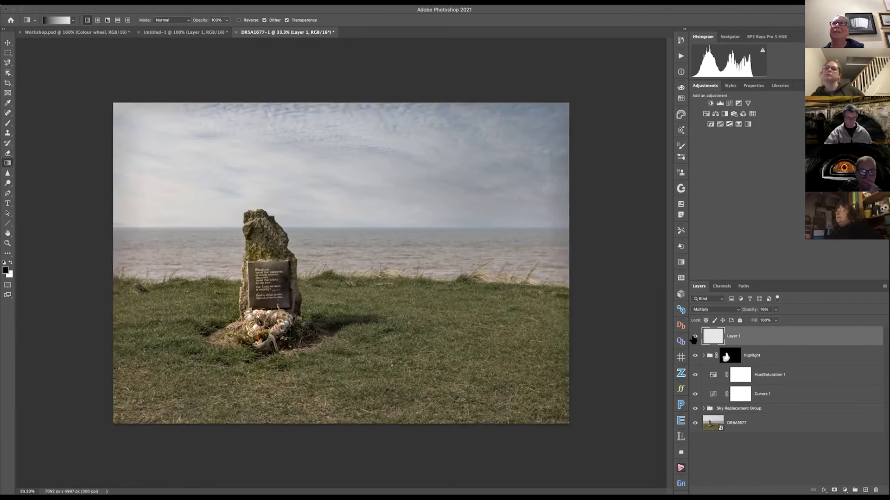
Step: Create a second Multiply vignette layer and split its Blend If highlight limit for the underlying layer to 141 / 255
key(ctrl+j)
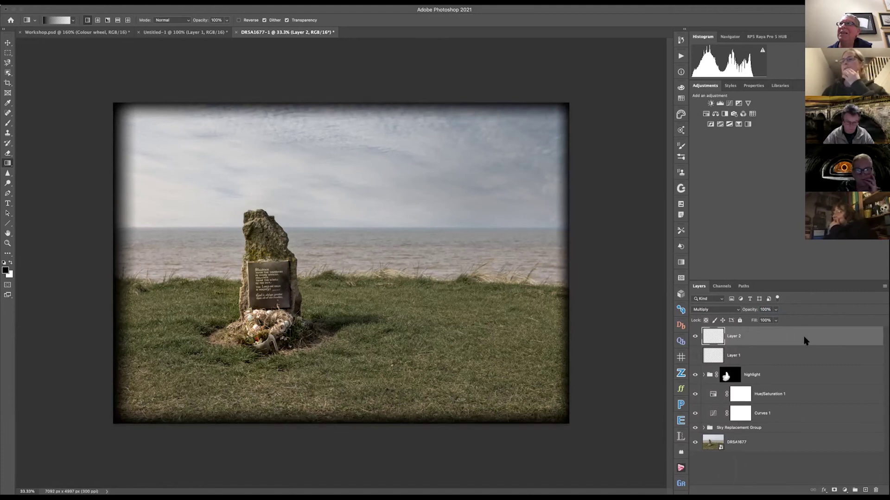
double_click(804, 341)
drag(705, 310, 726, 97)
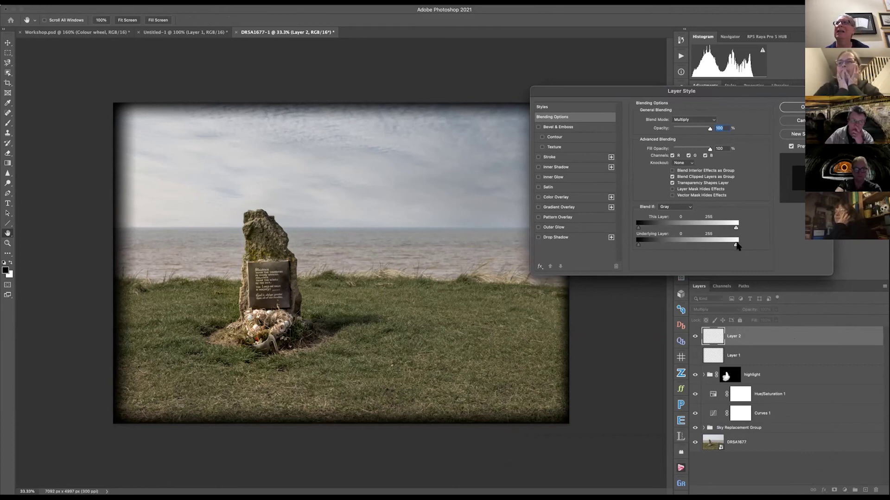
drag(735, 246, 690, 247)
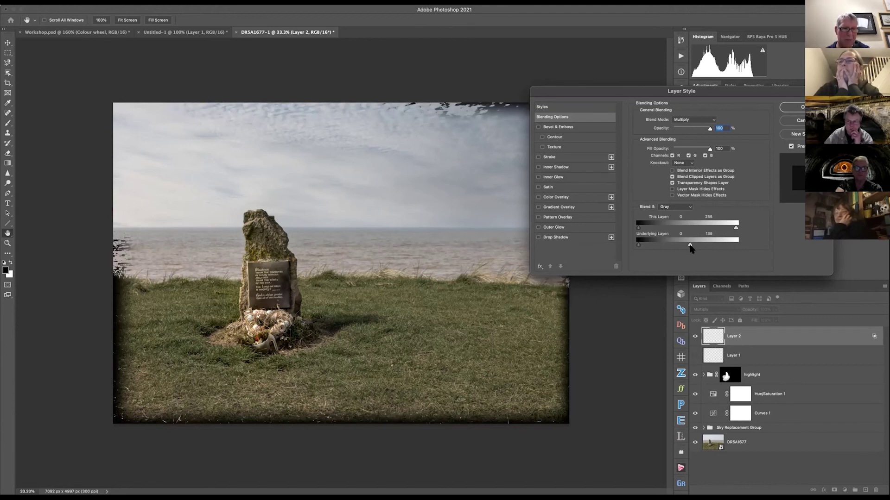
key(alt)
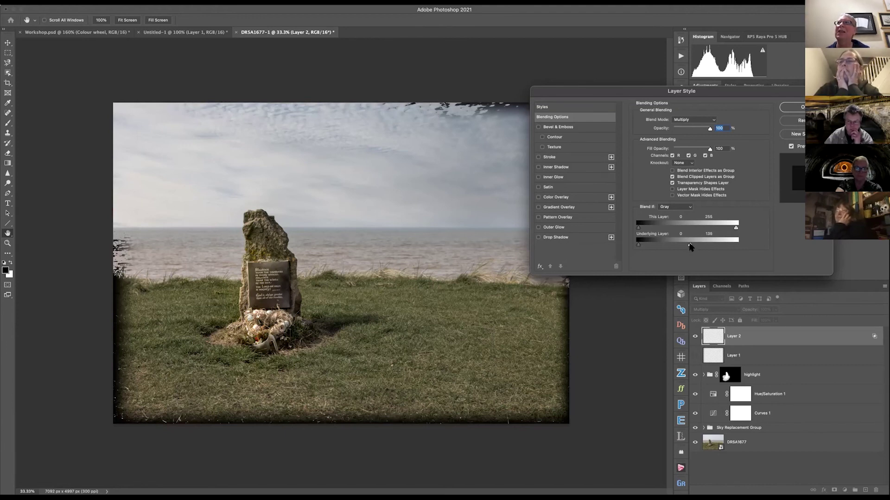
mouse_move(690, 245)
mouse_down()
mouse_move(717, 254)
mouse_move(738, 244)
mouse_move(699, 250)
mouse_move(676, 241)
mouse_move(693, 247)
mouse_up()
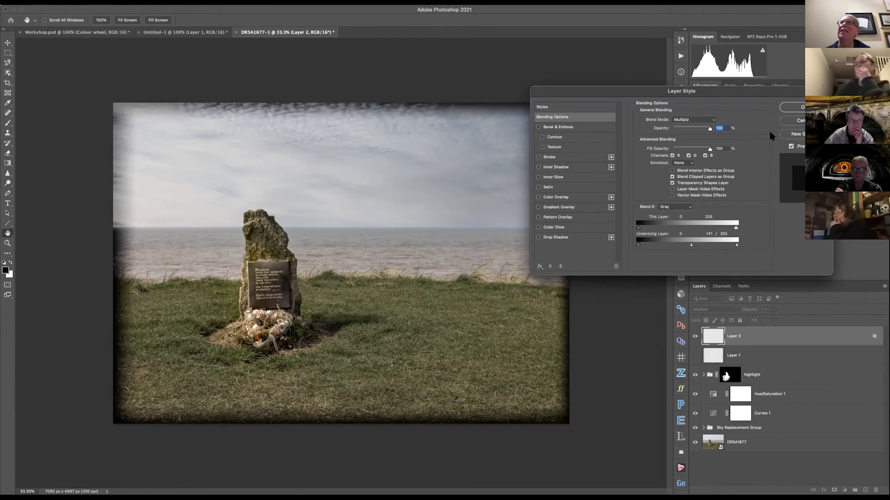
click(796, 107)
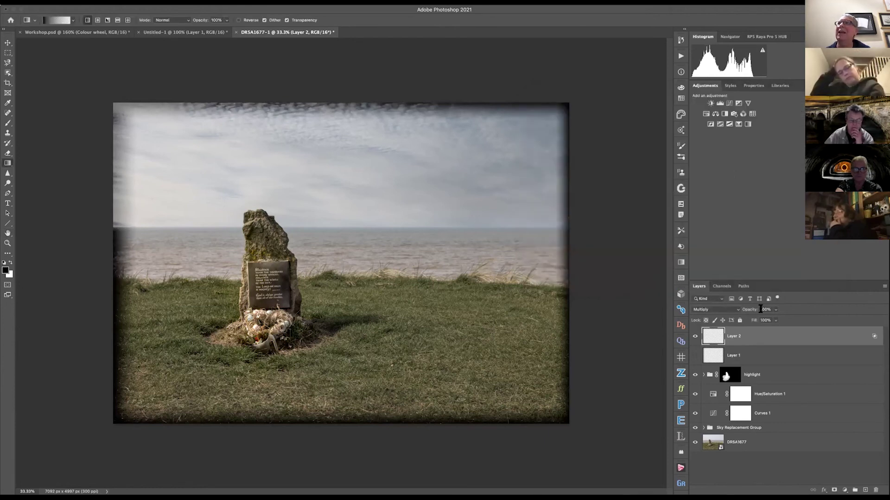
Step: Reduce Layer 2's opacity to 13% and compare the image with and without this vignette
drag(749, 310, 733, 309)
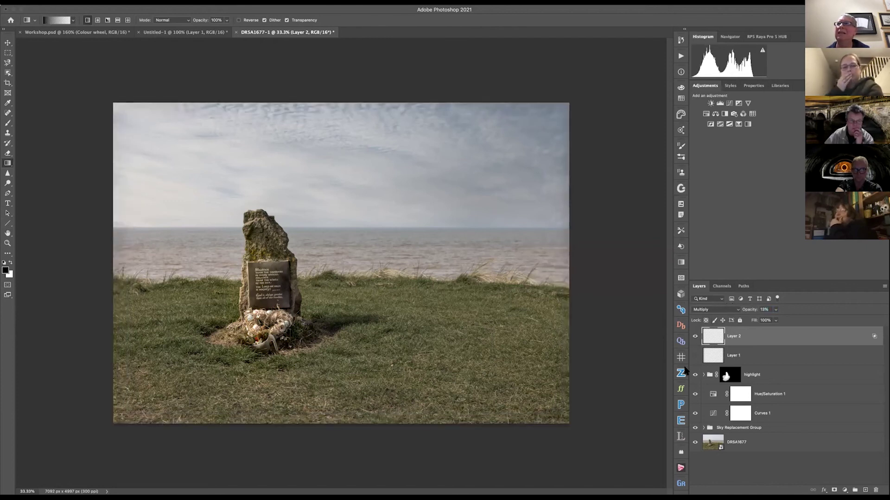
click(694, 337)
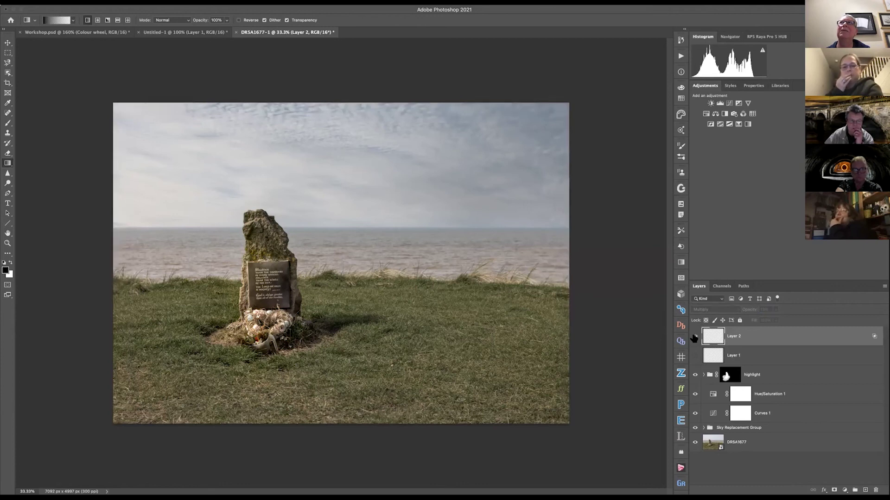
click(693, 337)
click(694, 337)
click(694, 337)
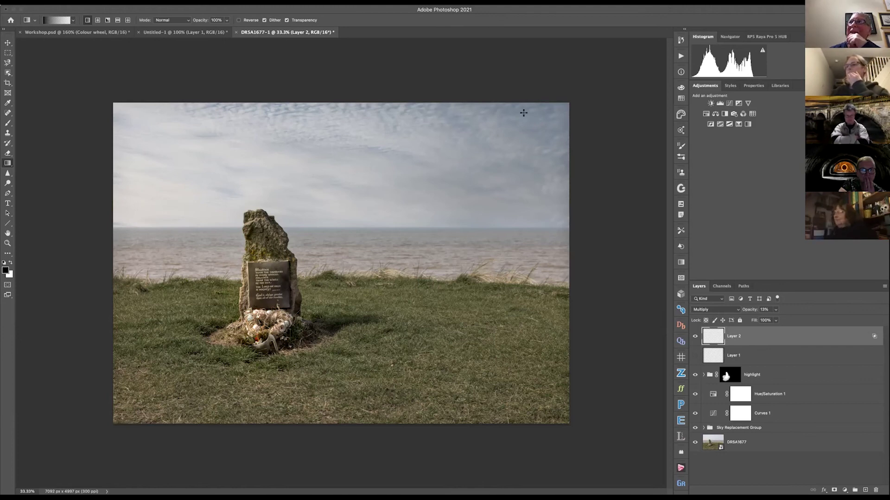
Step: Stamp all visible layers into a new layer above the vignette, and check it by toggling its visibility
key(ctrl+z)
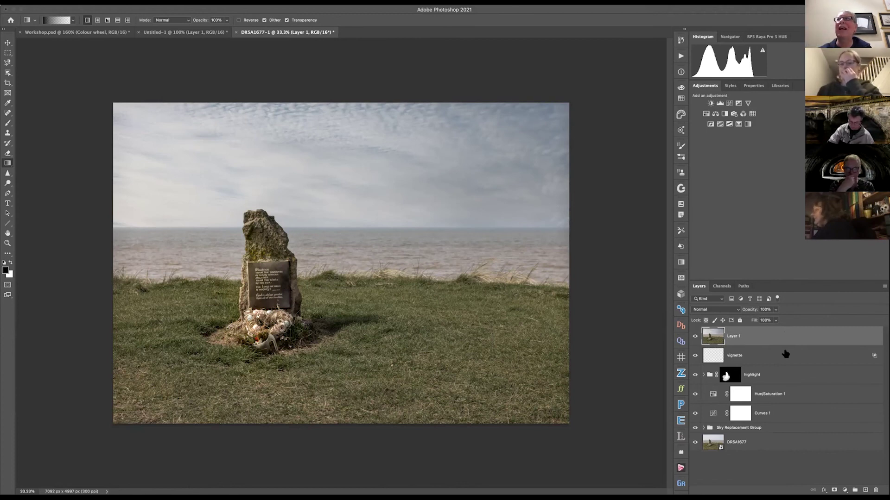
click(695, 338)
click(695, 338)
click(693, 340)
click(693, 340)
click(693, 340)
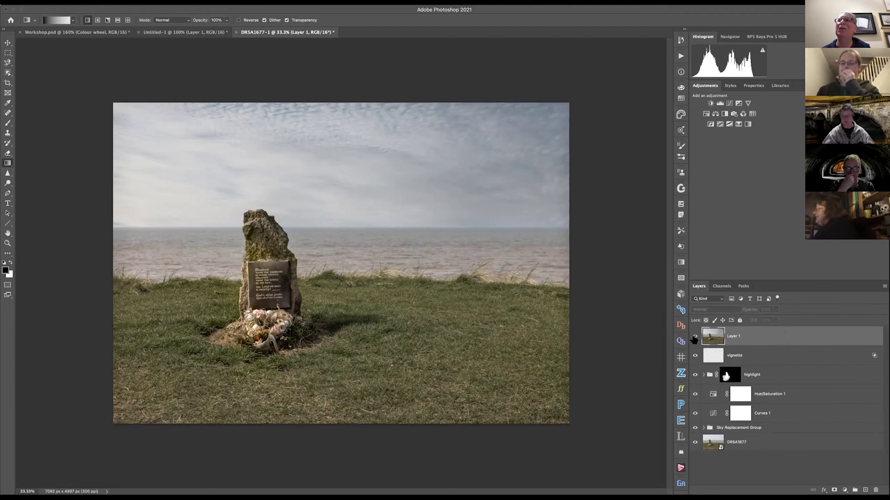
click(693, 340)
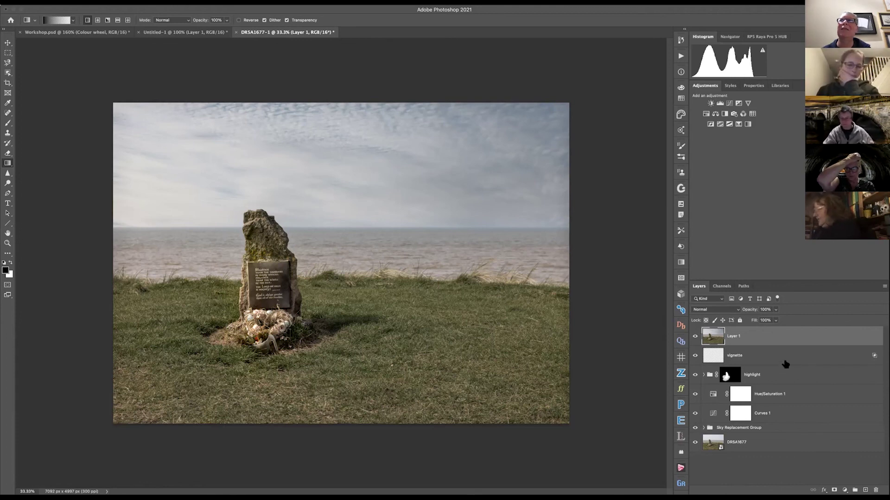
Step: Convert the stamped Layer 1 to a smart object and start the Camera Raw Filter on it
right_click(748, 340)
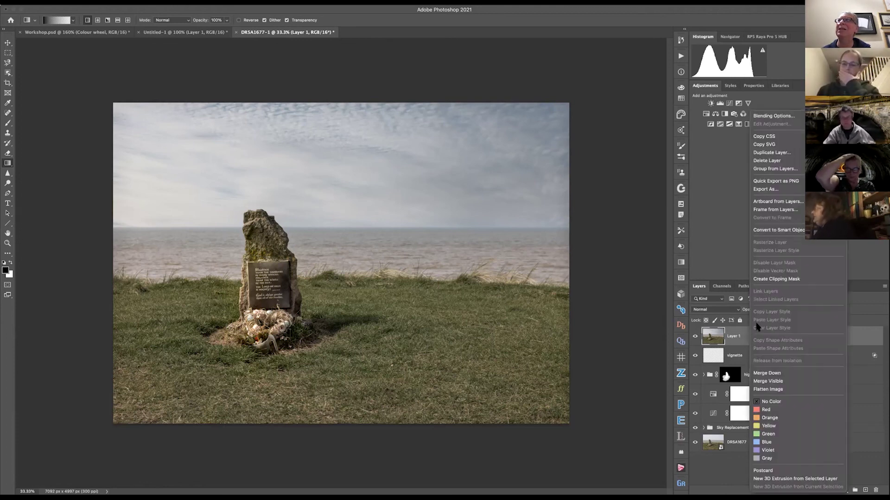
click(773, 230)
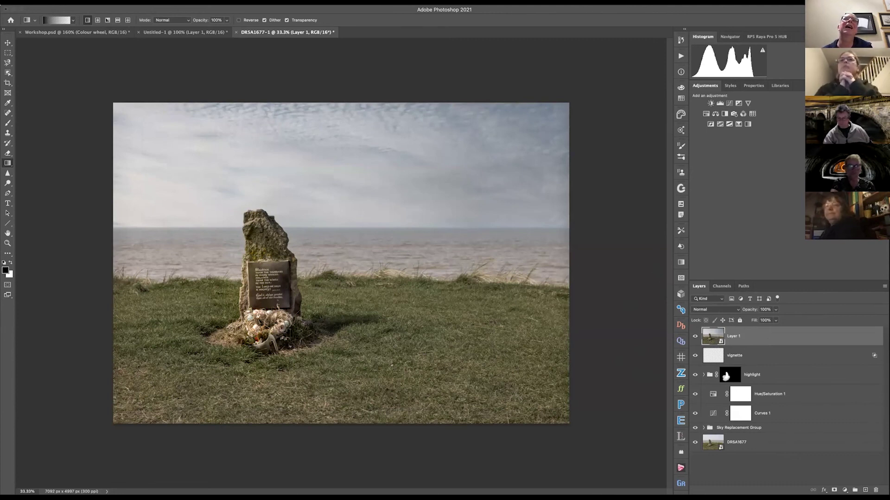
click(179, 1)
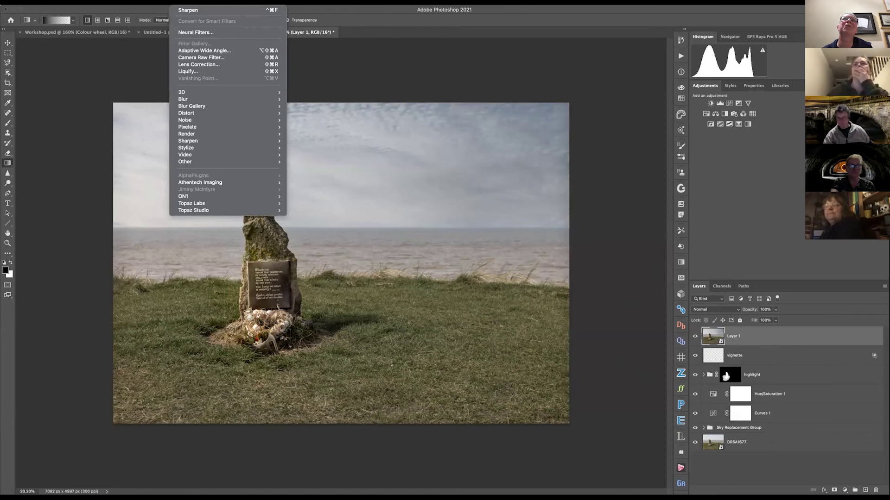
click(189, 59)
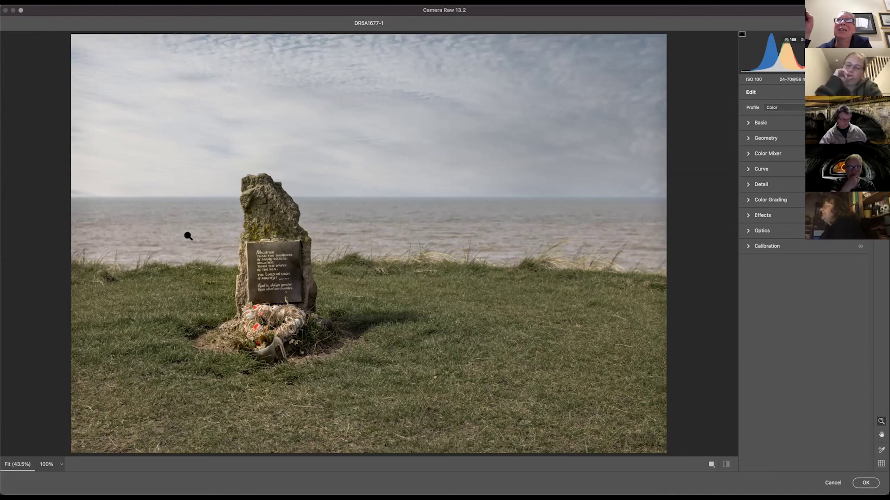
Step: Raise the Sharpening amount and widen its Radius in the filter's Detail settings
click(748, 184)
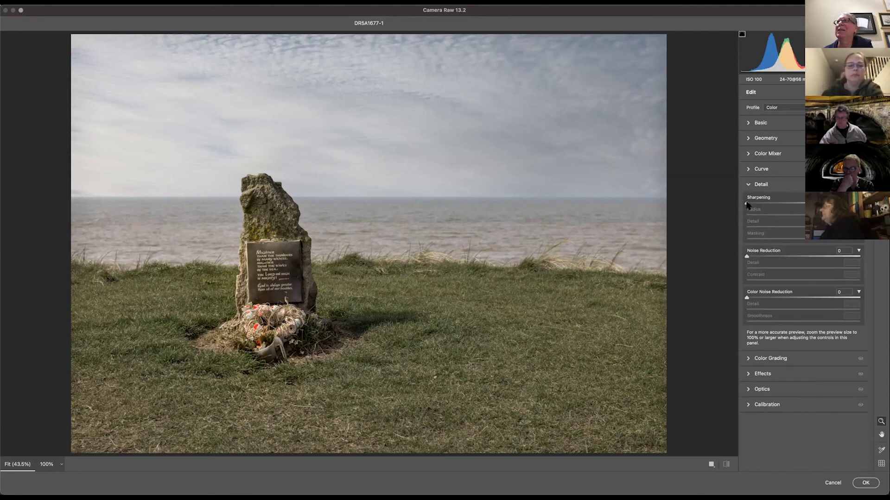
drag(747, 204, 768, 203)
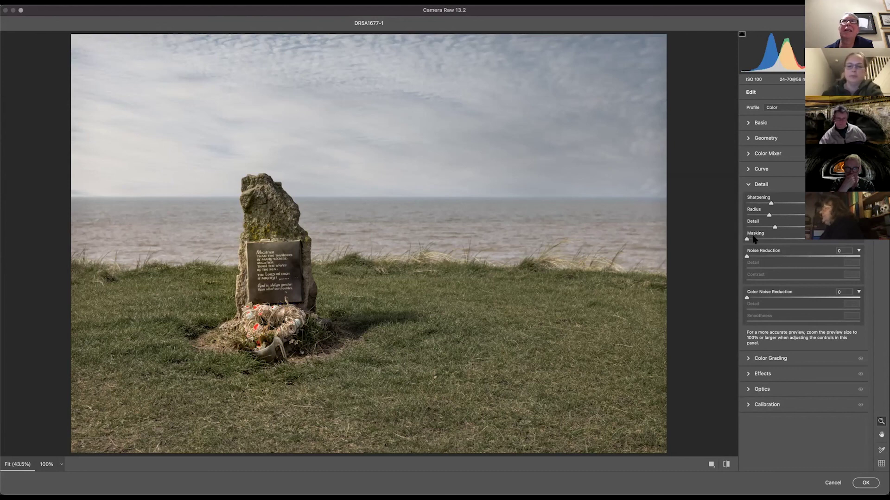
drag(771, 204, 796, 210)
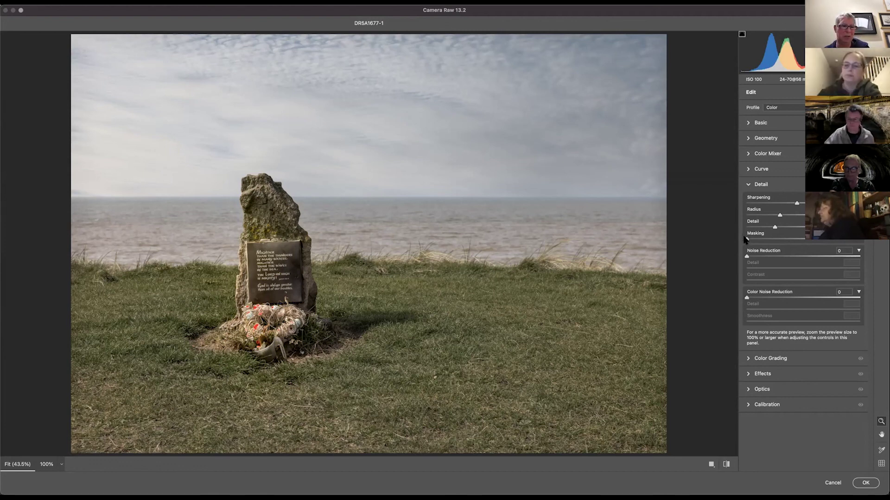
Step: Raise the sharpening Masking against its black-and-white preview to restrict sharpening to the stone and grass, sparing most of the sky and sea
key(alt)
drag(746, 240, 825, 253)
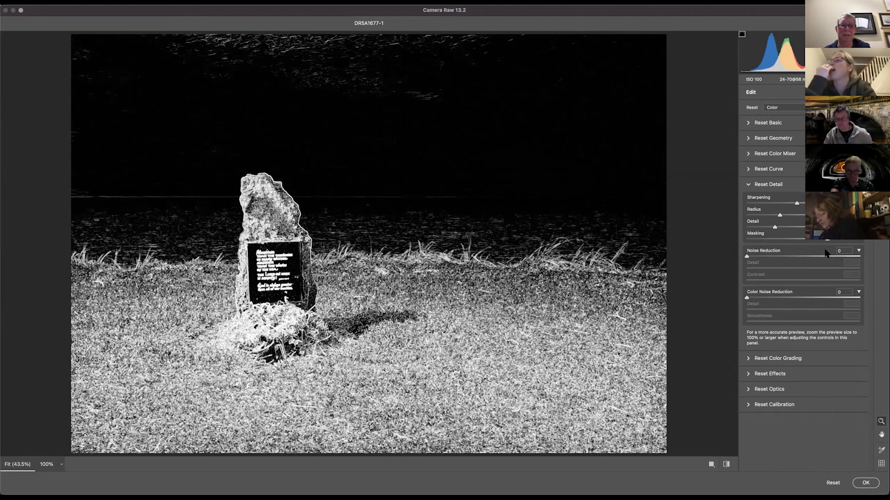
drag(825, 252, 826, 253)
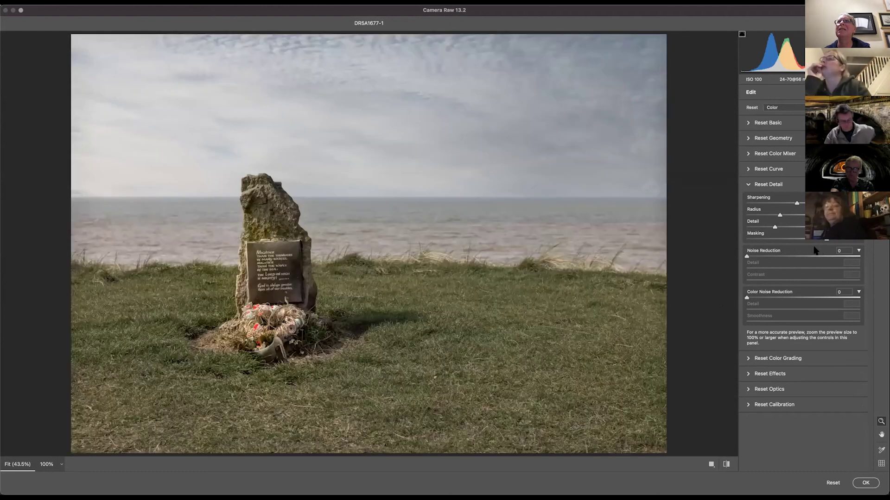
key(alt)
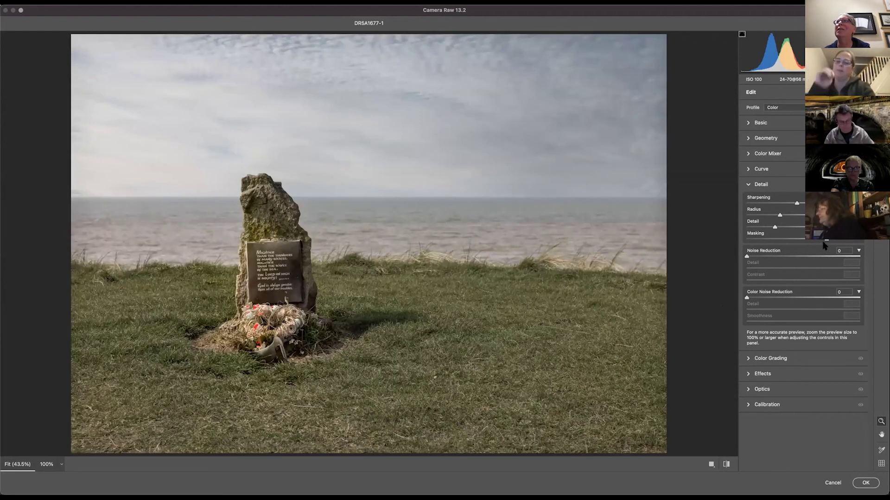
key(alt)
drag(826, 243, 828, 242)
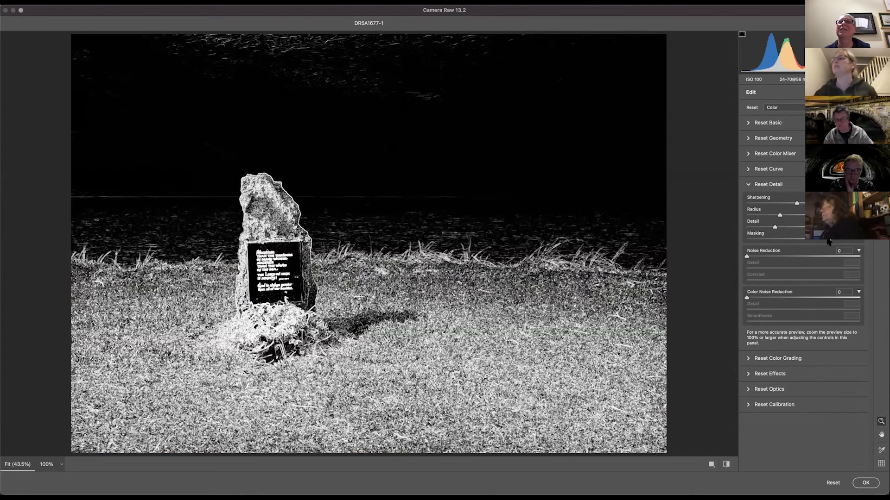
drag(828, 242, 829, 242)
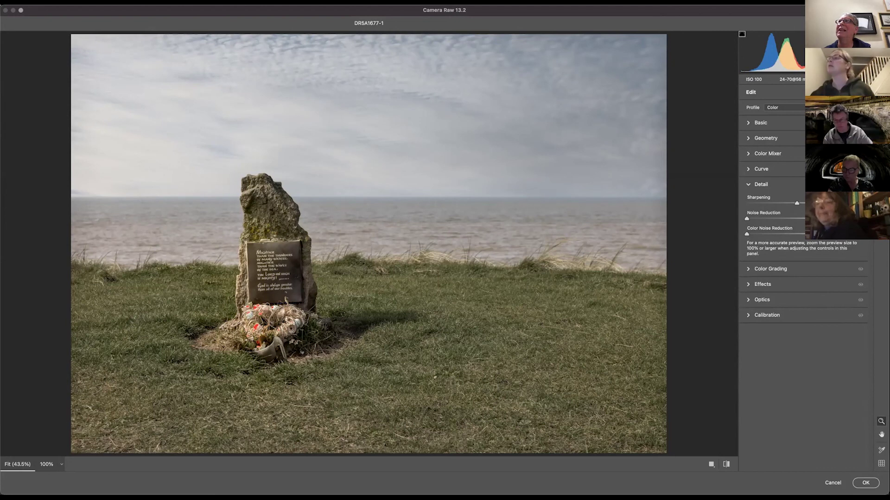
Step: Lower the sharpening Radius and Detail, and retune the Sharpening amount while judging the plaque lettering close up
click(858, 197)
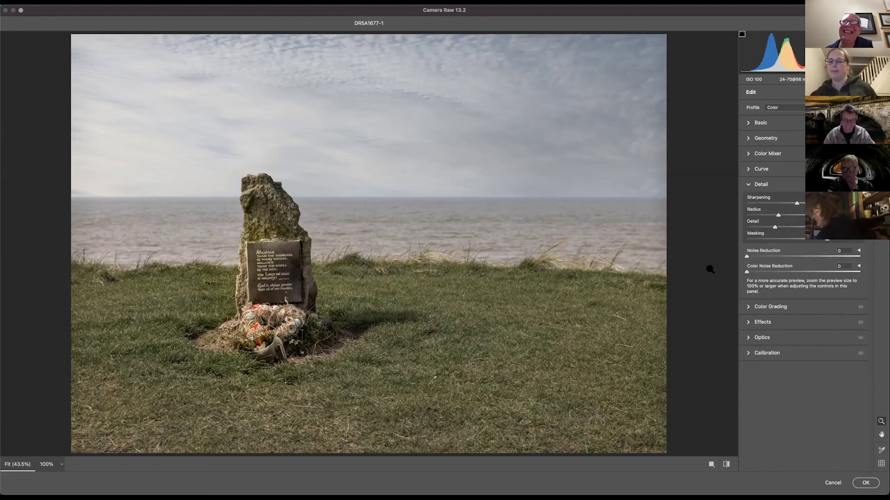
click(824, 242)
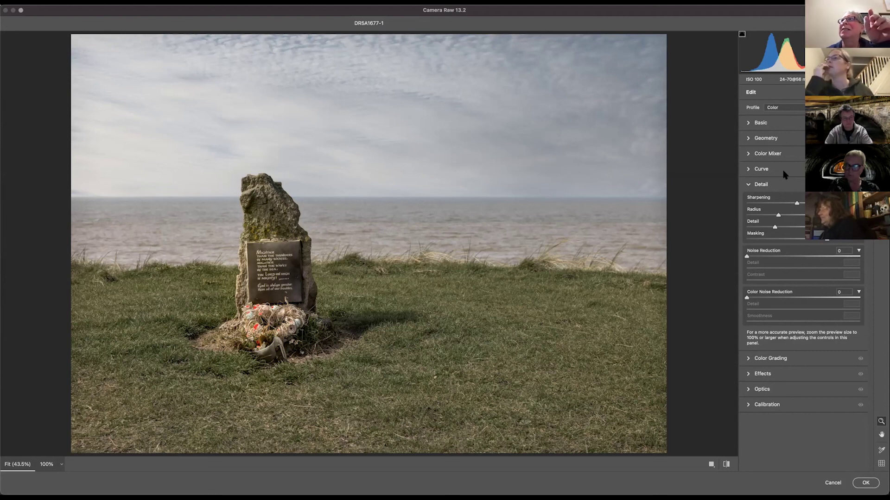
drag(777, 216, 755, 212)
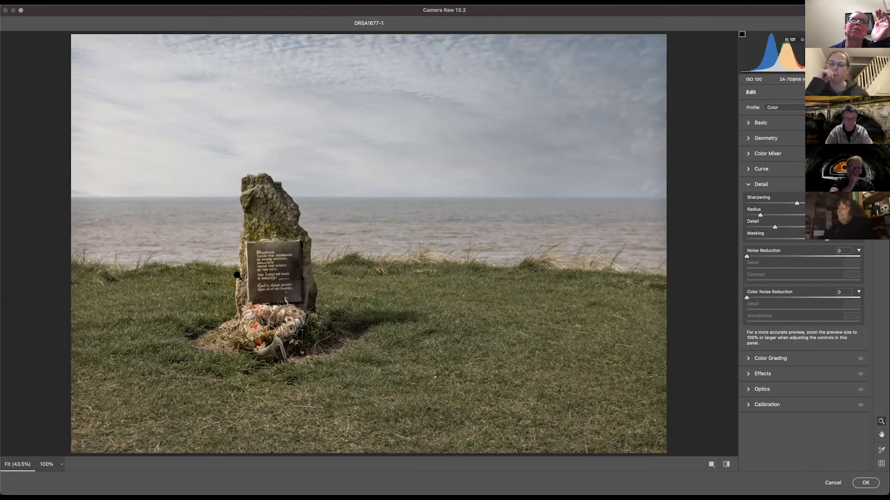
scroll(236, 276, up, 5)
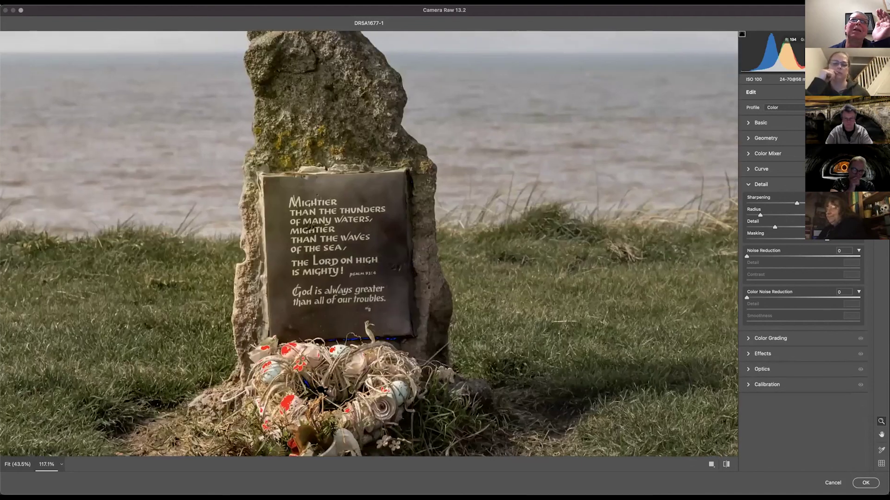
scroll(242, 221, up, 6)
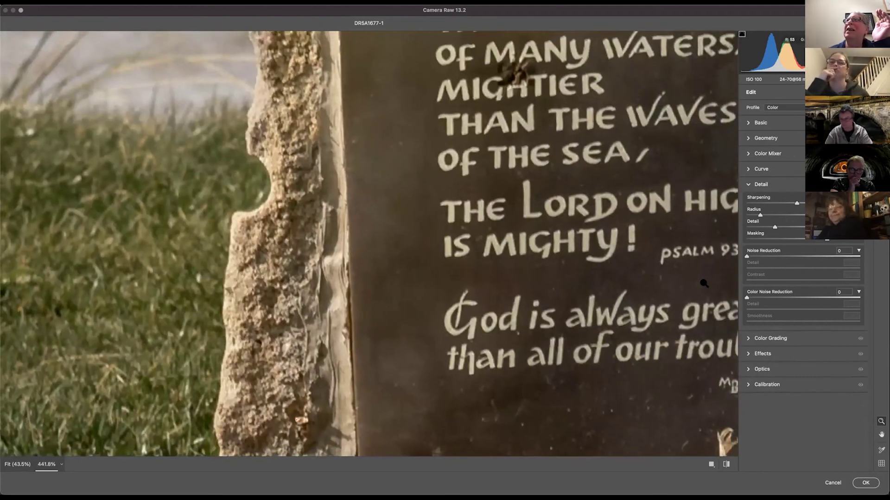
drag(796, 203, 768, 203)
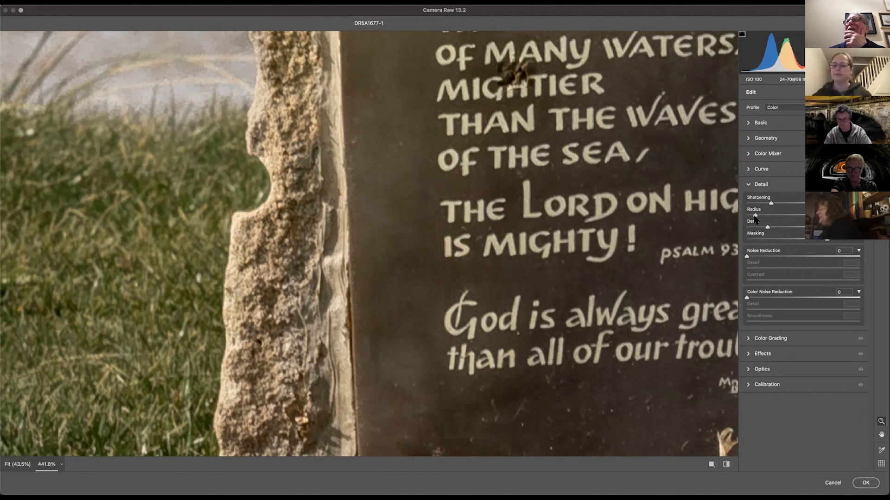
drag(800, 203, 816, 203)
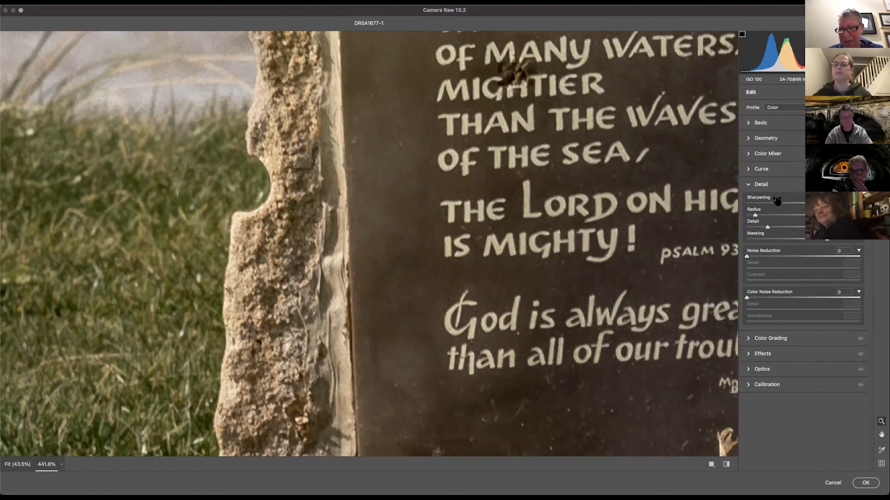
Step: Check the sharpened plaque at 400%, 200% and 100% magnification, and apply the Camera Raw Filter to Layer 1
key(super+minus)
key(super+minus)
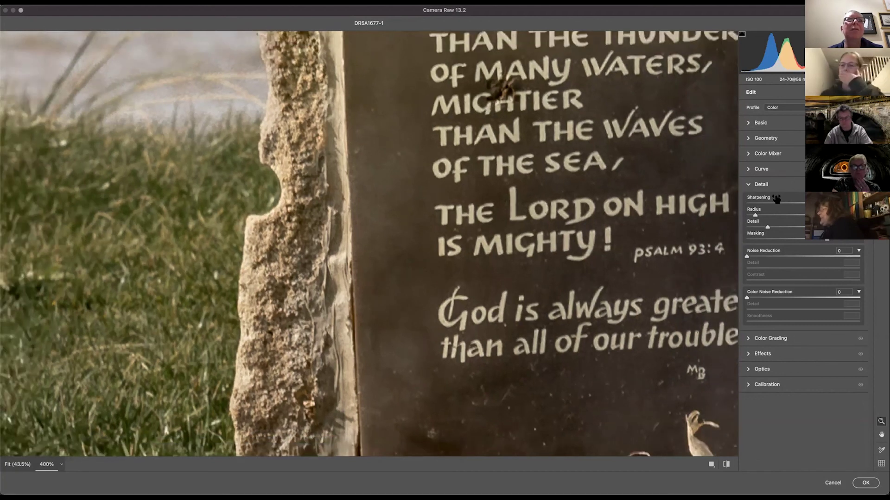
key(super+minus)
key(super+minus)
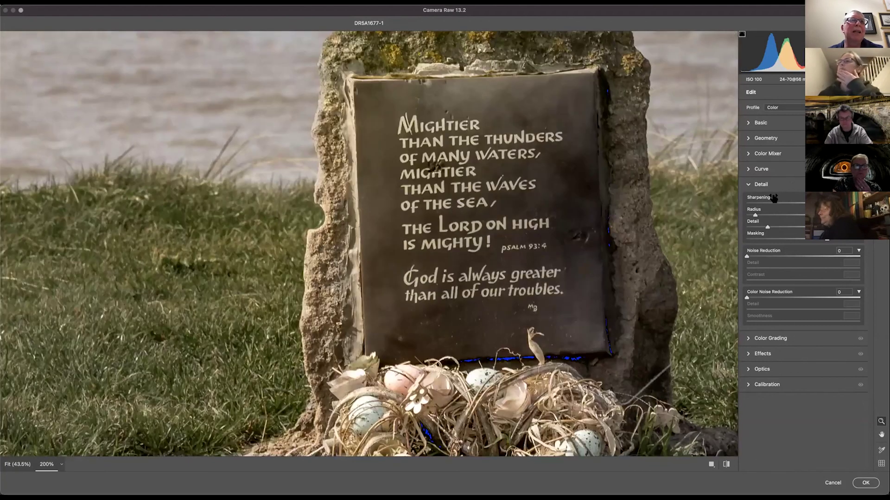
key(super+0)
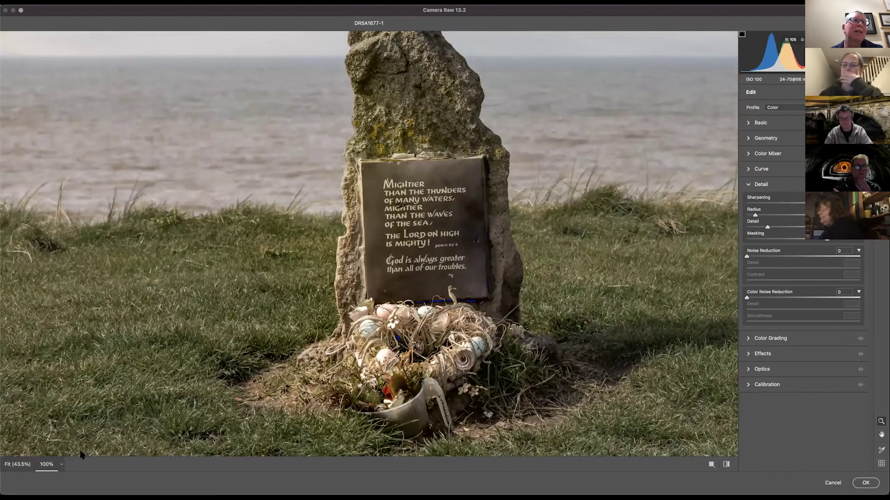
key(Return)
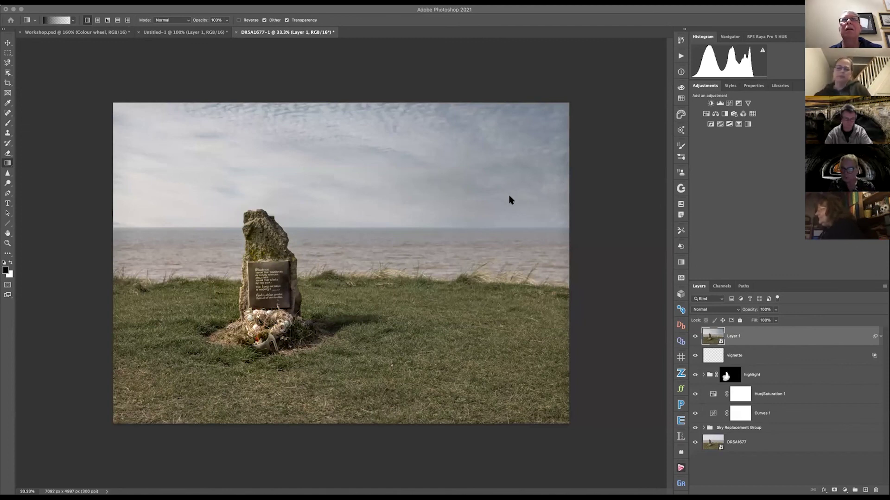
Step: Reopen Layer 1's Camera Raw sharpening, fine-tune the Sharpening amount at 200% view, and apply it after viewing the whole image
key(super+shift+a)
click(497, 200)
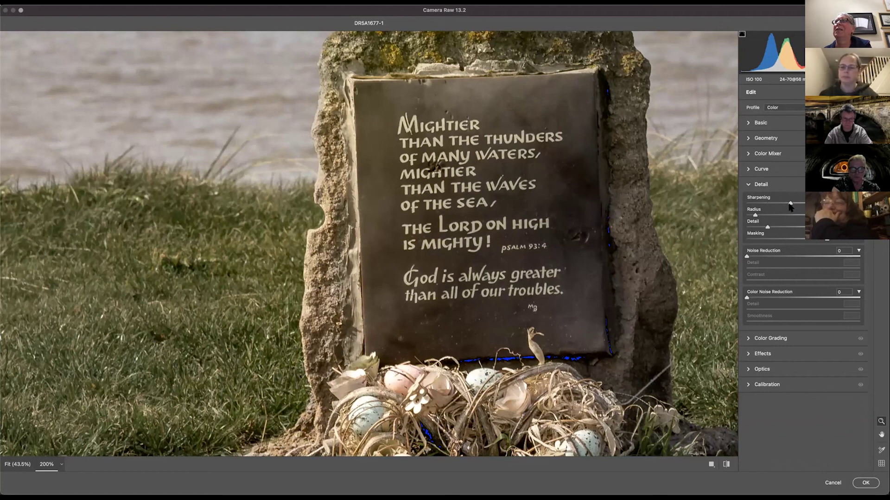
drag(790, 208, 794, 207)
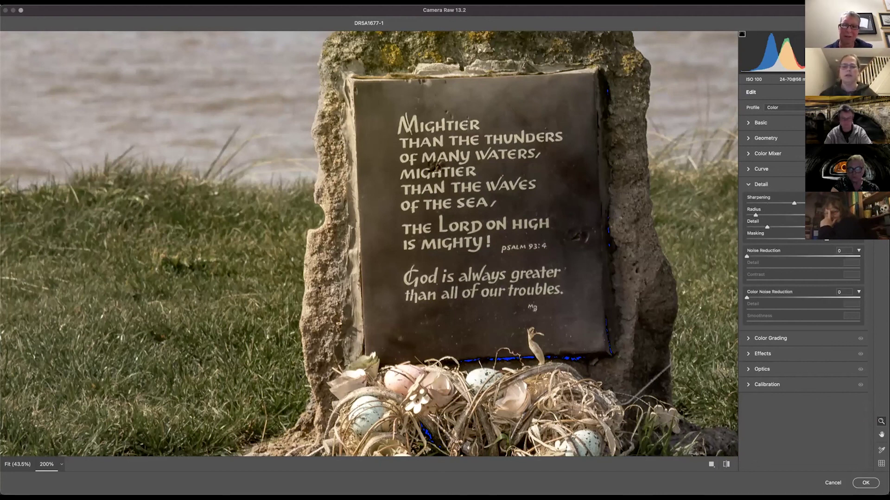
key(super+0)
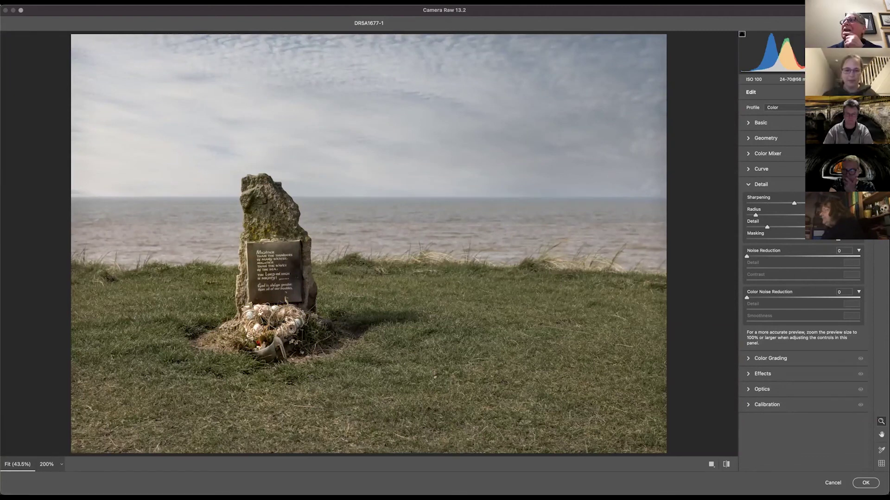
click(865, 483)
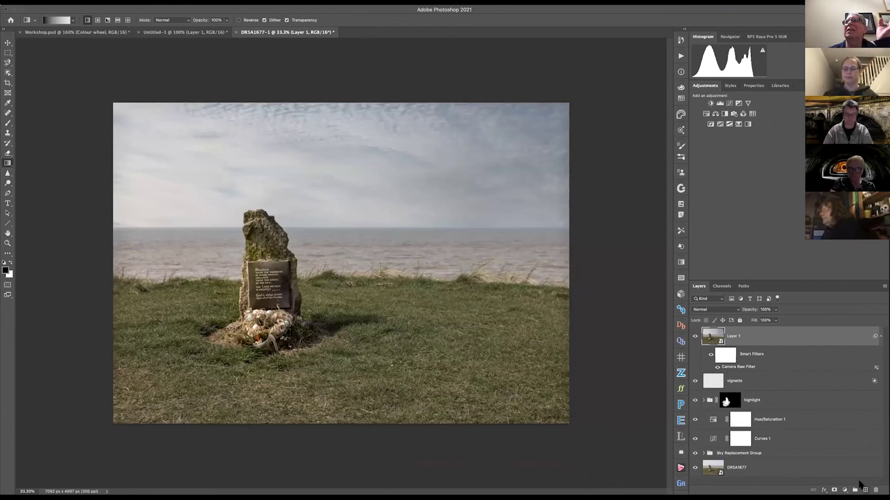
Step: Review the Camera Raw smart filter's editable settings, and compare the image with and without Layer 1
double_click(732, 368)
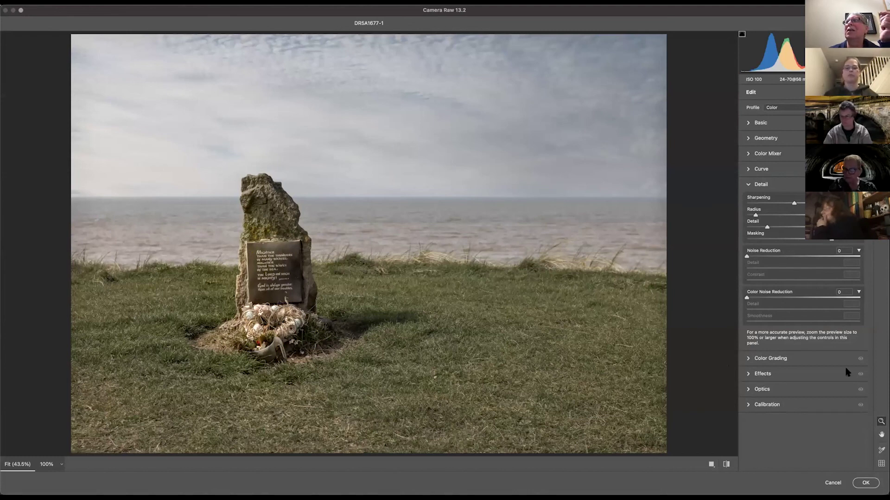
click(864, 484)
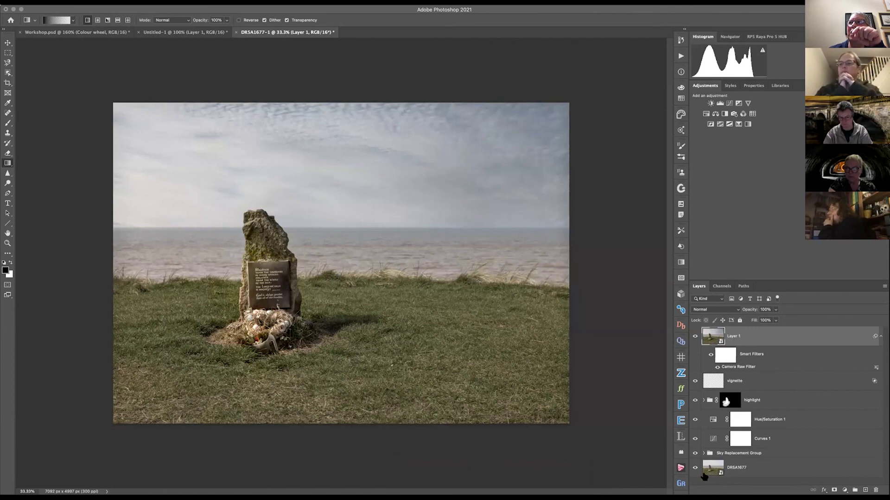
click(694, 337)
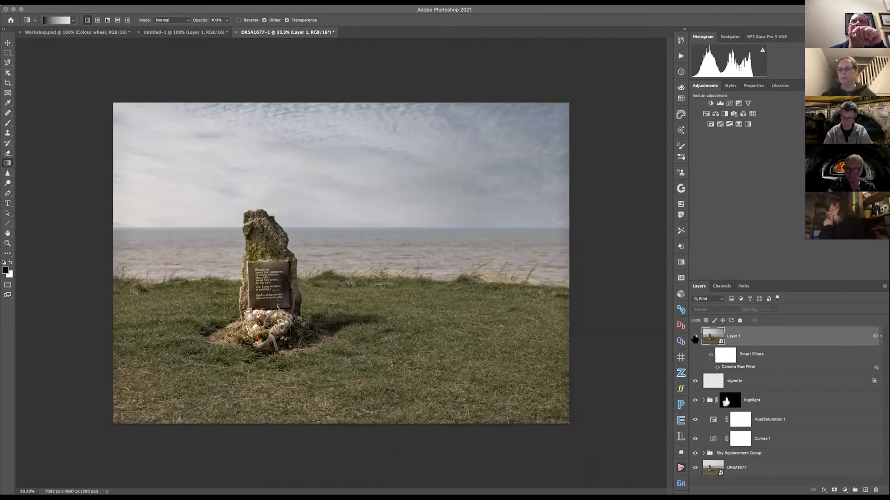
click(694, 337)
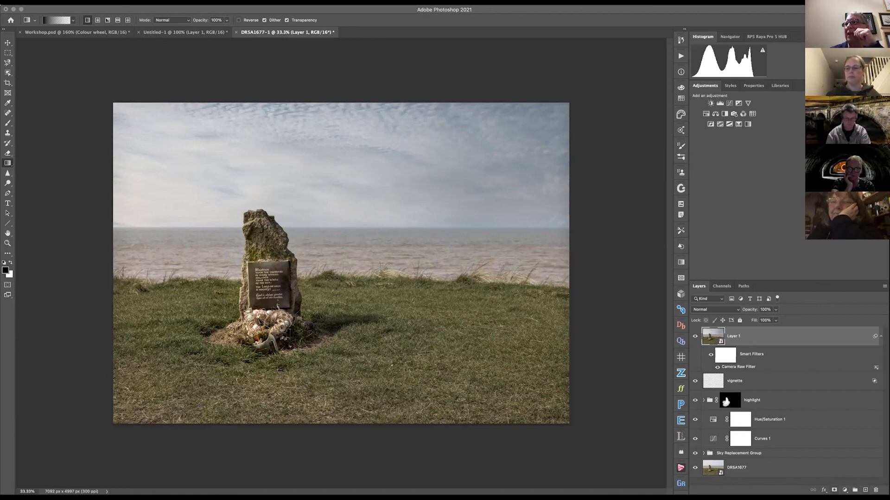
Step: Add a layer mask to Layer 1 and paint out the foreground grass in black with a soft, 0% hardness brush at raised opacity
click(834, 490)
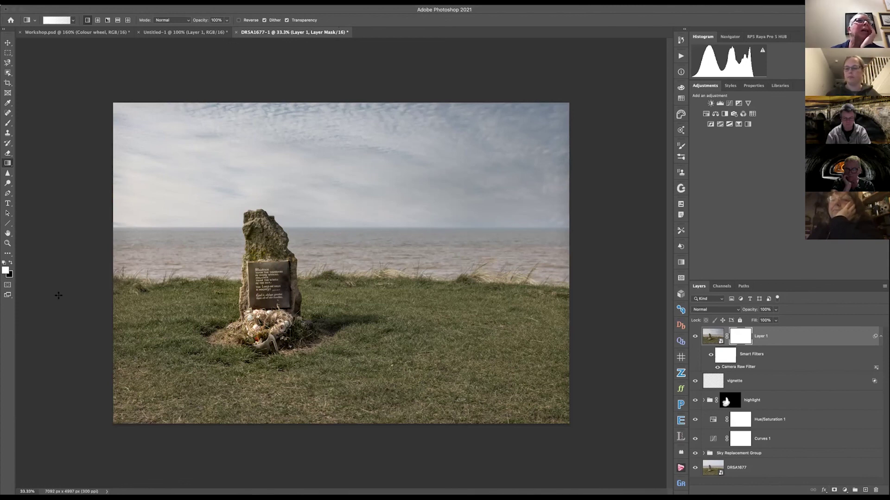
click(9, 263)
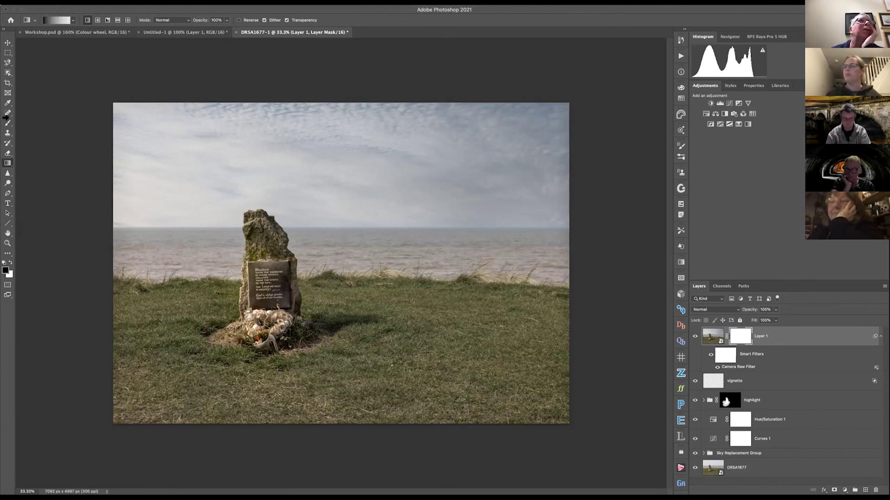
click(8, 122)
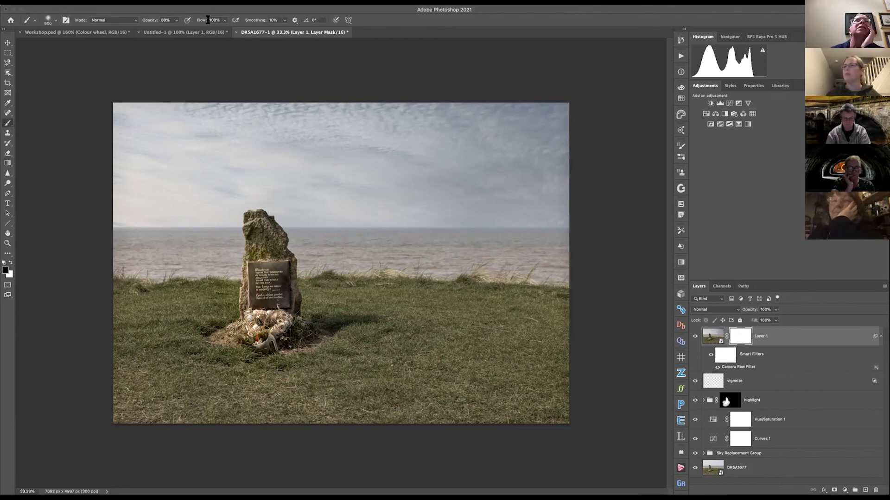
drag(155, 21, 197, 29)
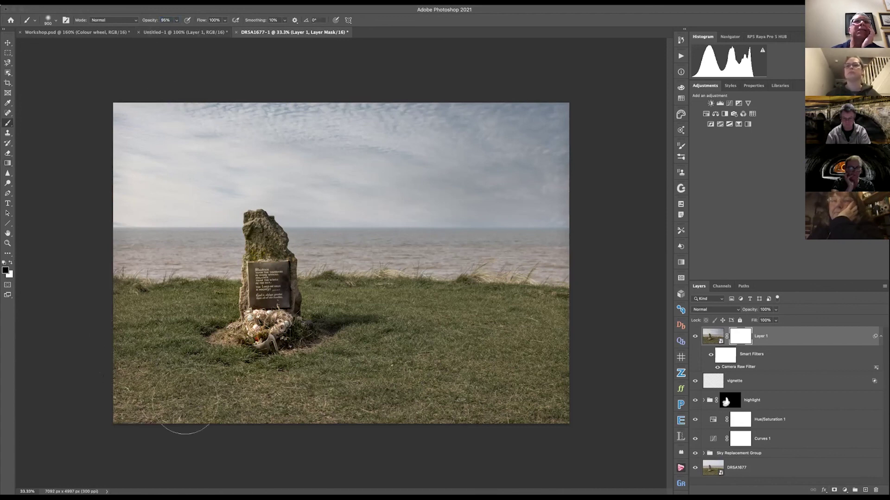
right_click(413, 349)
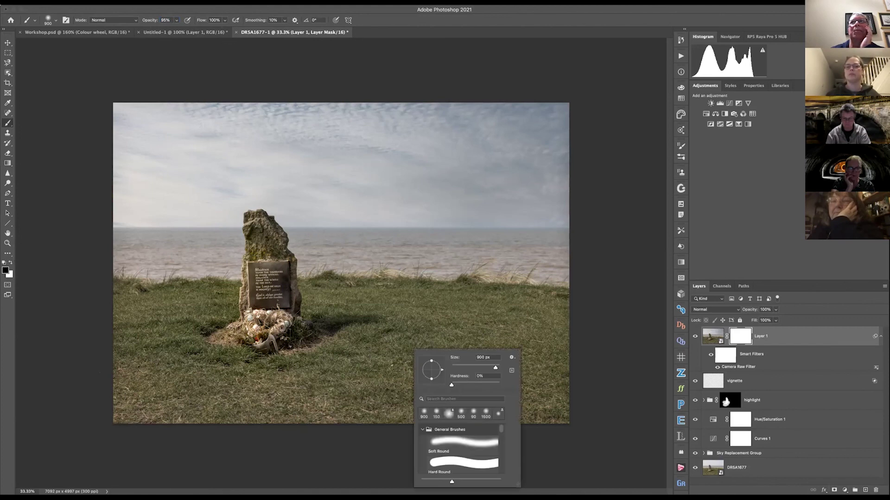
click(445, 343)
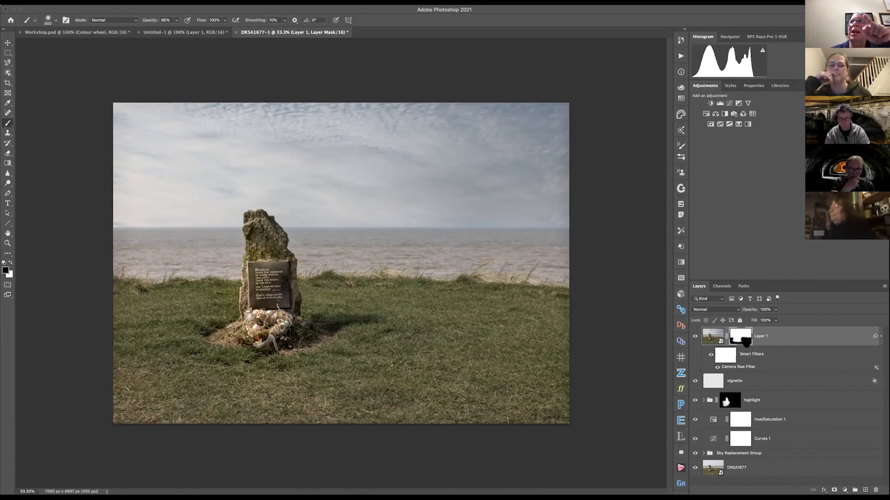
Step: Compare the image with and without the masked sharpening of Layer 1, in the whole view and at 66.7% magnification
click(694, 337)
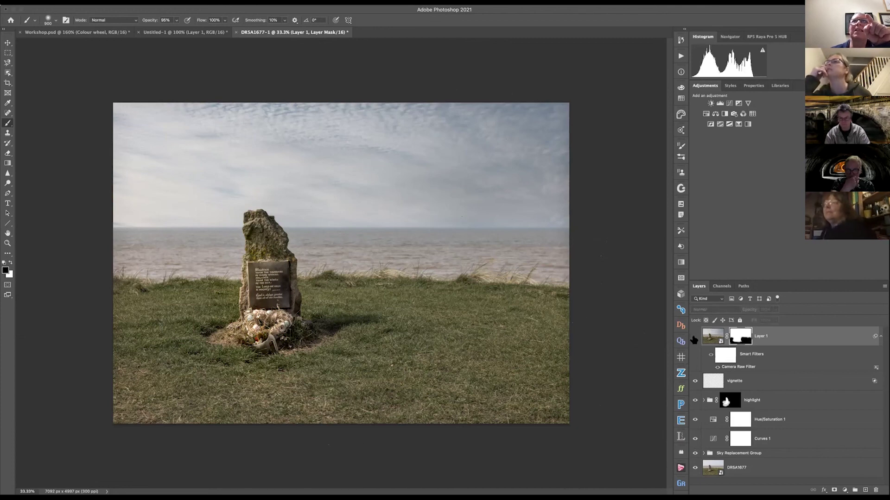
click(694, 338)
click(693, 338)
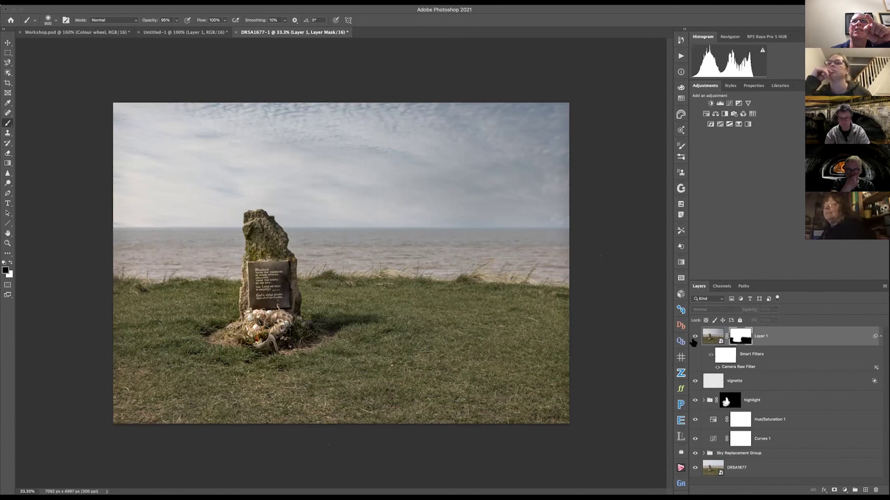
click(694, 338)
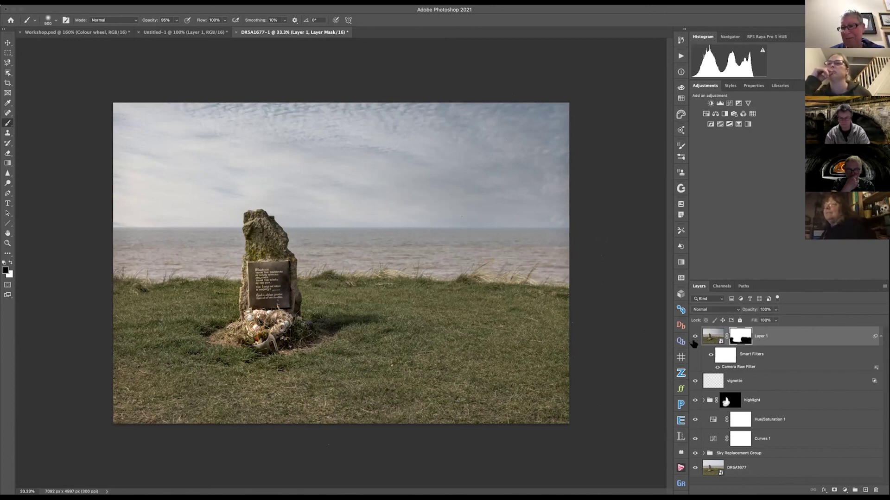
key(super+equal)
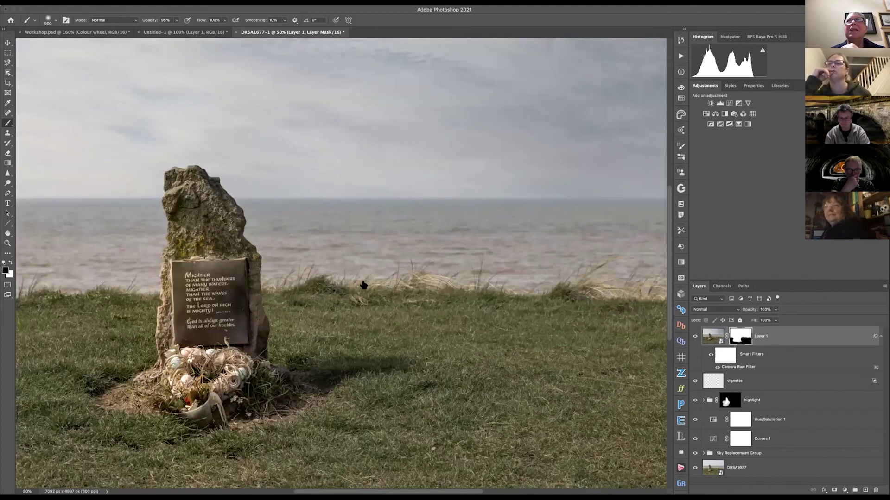
key(super+equal)
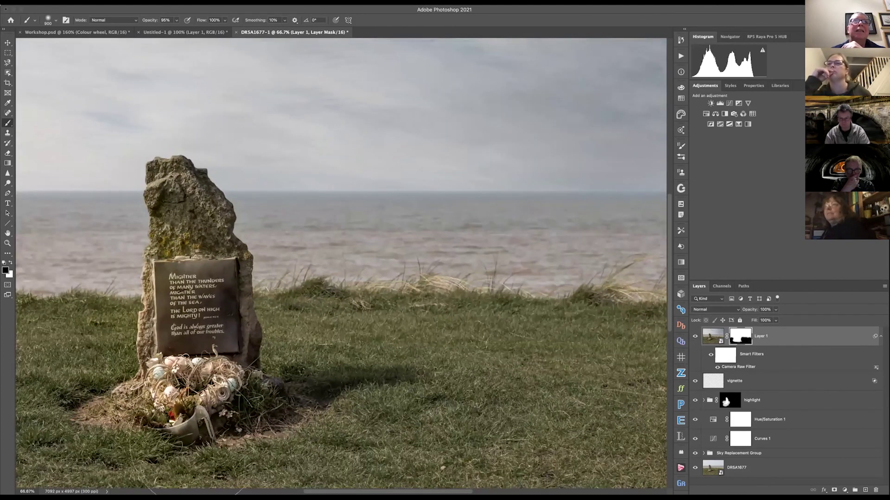
click(695, 337)
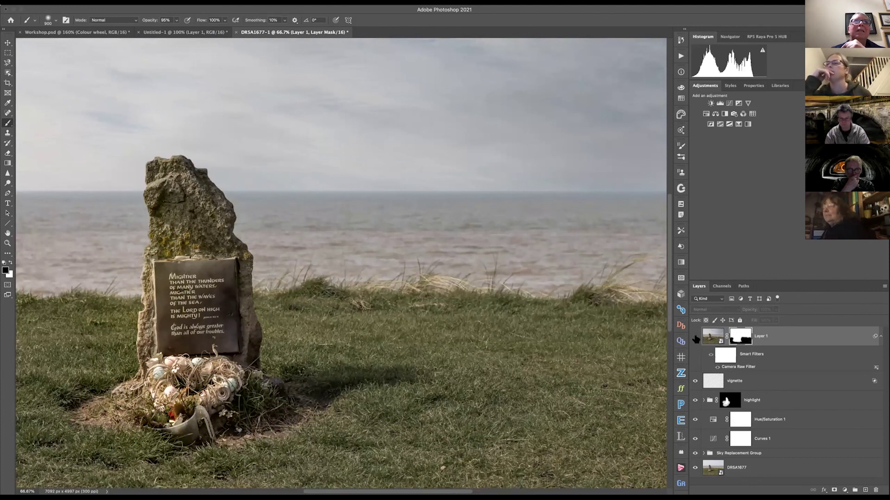
click(694, 337)
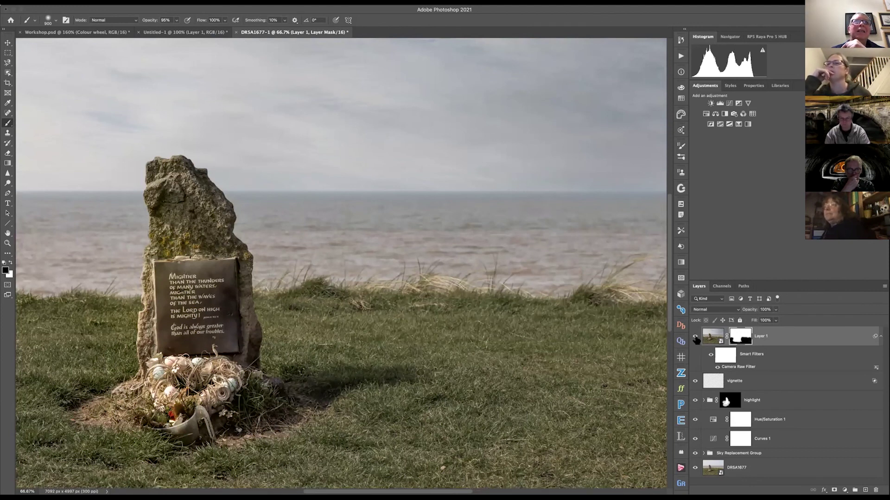